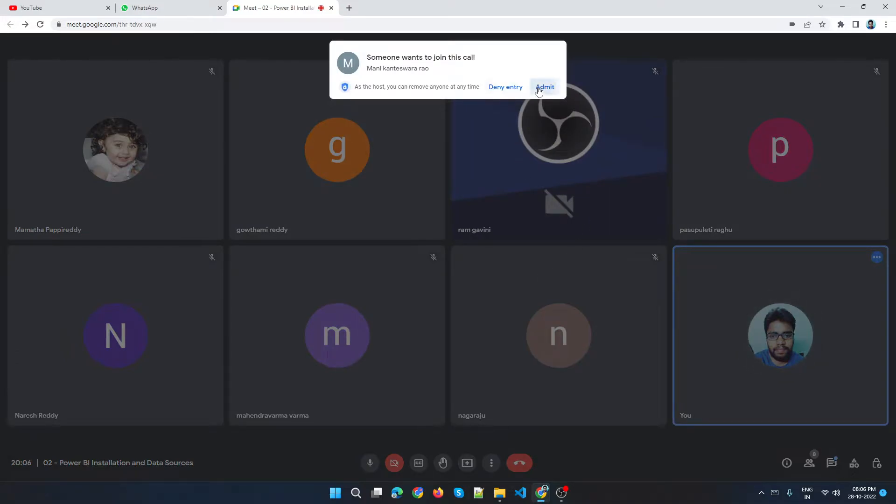
Admit the person asking to join the call.
click(543, 87)
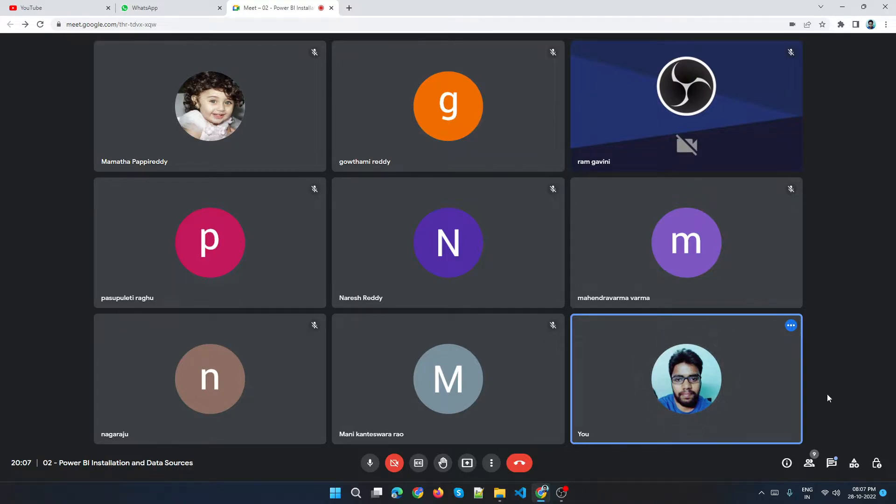
Reply "okay" to everyone in the in-call messages, then close the messages panel.
click(832, 464)
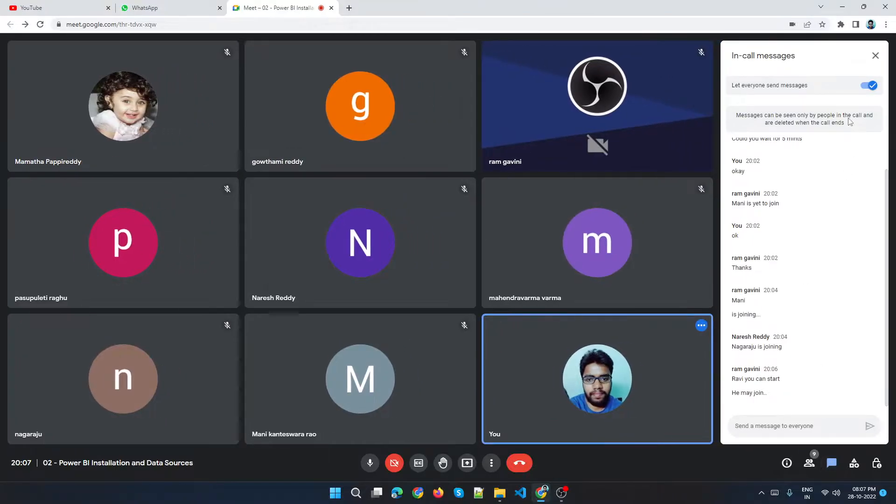
click(875, 56)
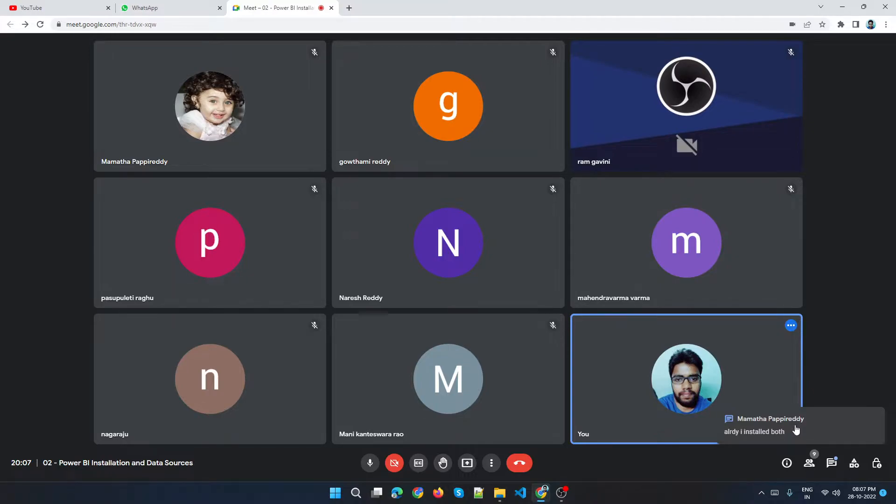
click(796, 430)
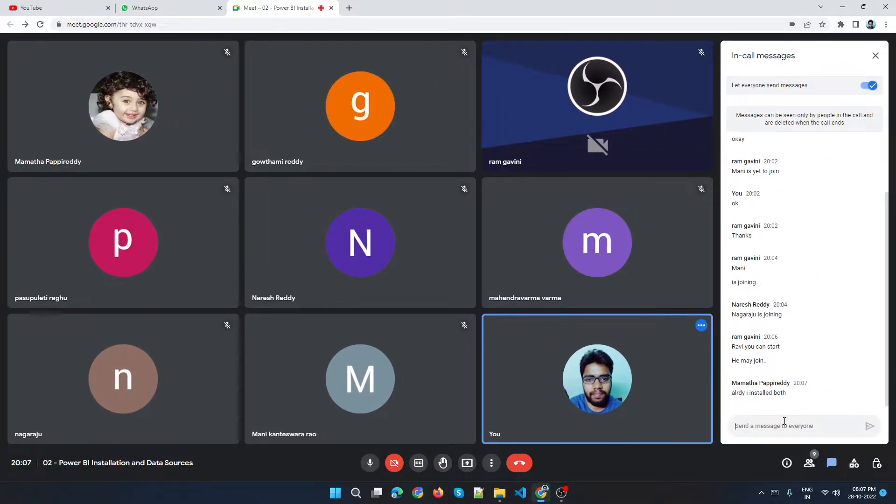
text(okay)
key(Return)
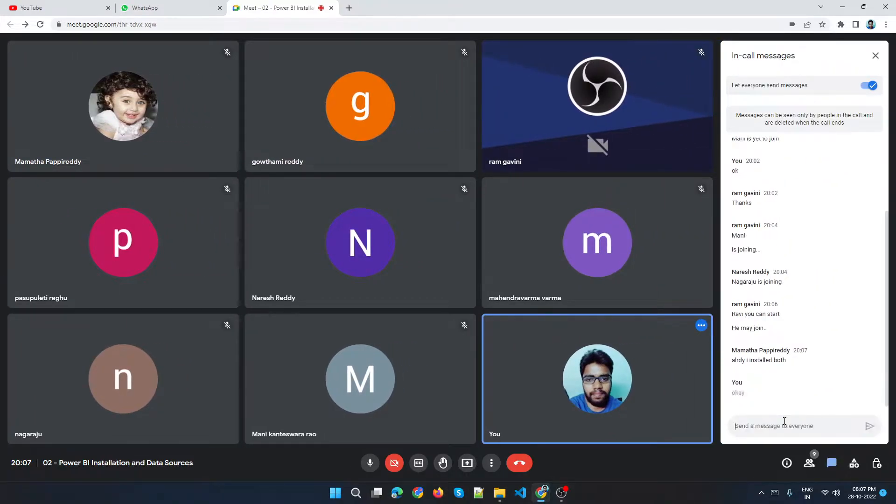
click(876, 56)
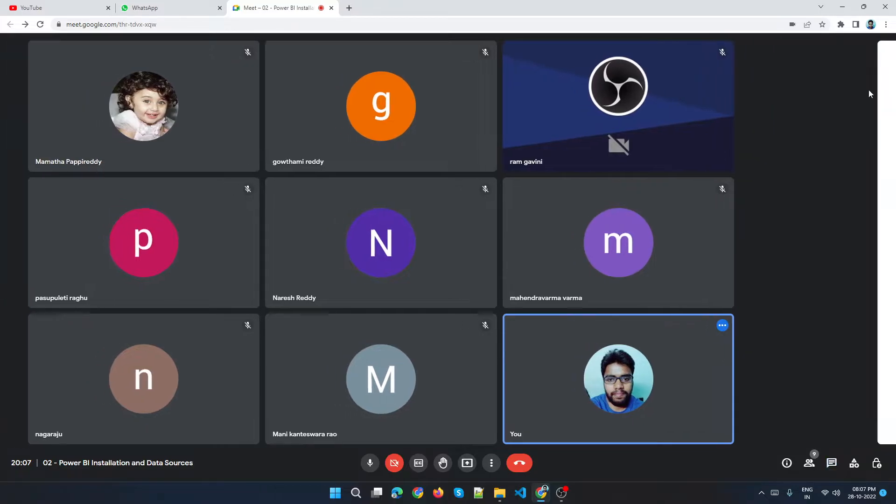
Open and close the host controls panel.
mouse_move(489, 408)
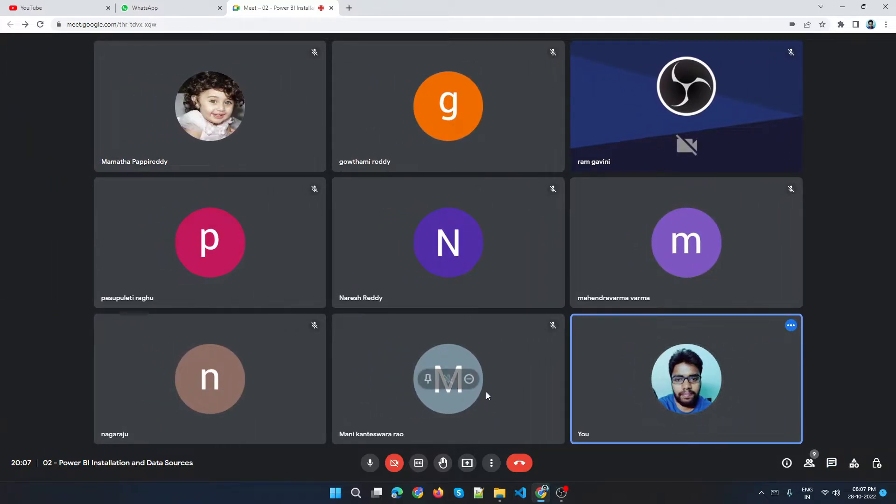
click(877, 464)
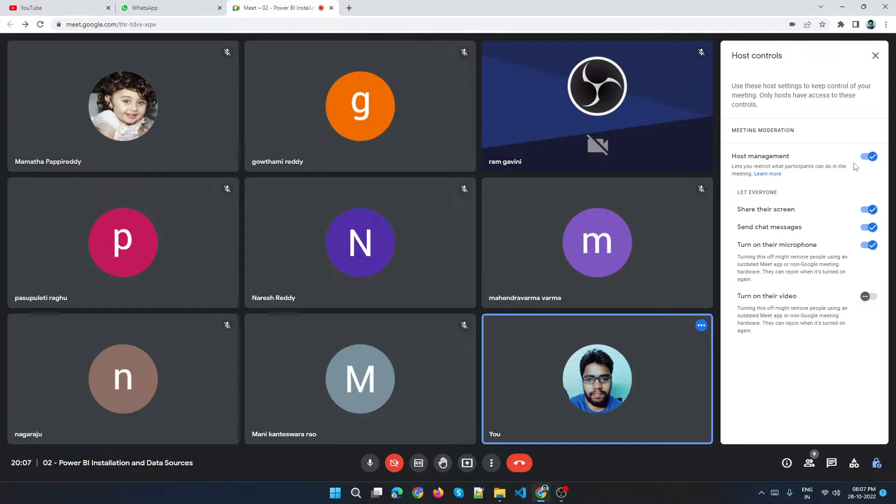
click(882, 57)
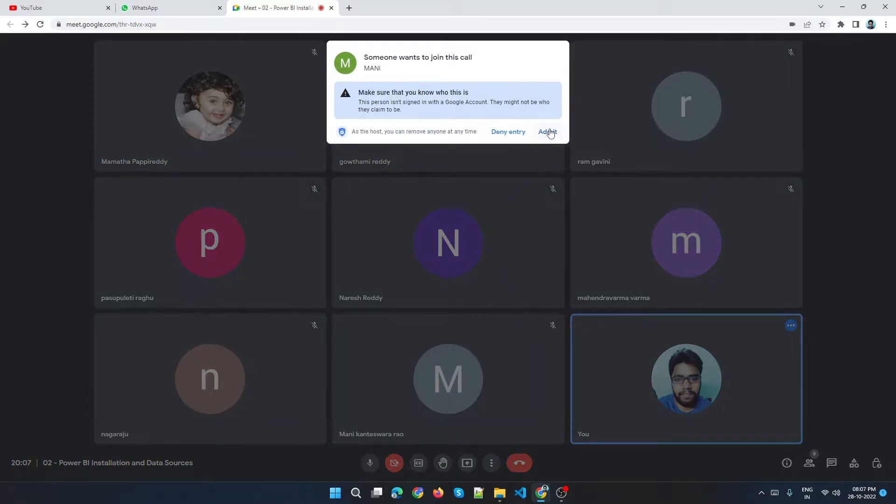
Admit the guest who is not signed in and pin their tile from the join notification.
click(547, 131)
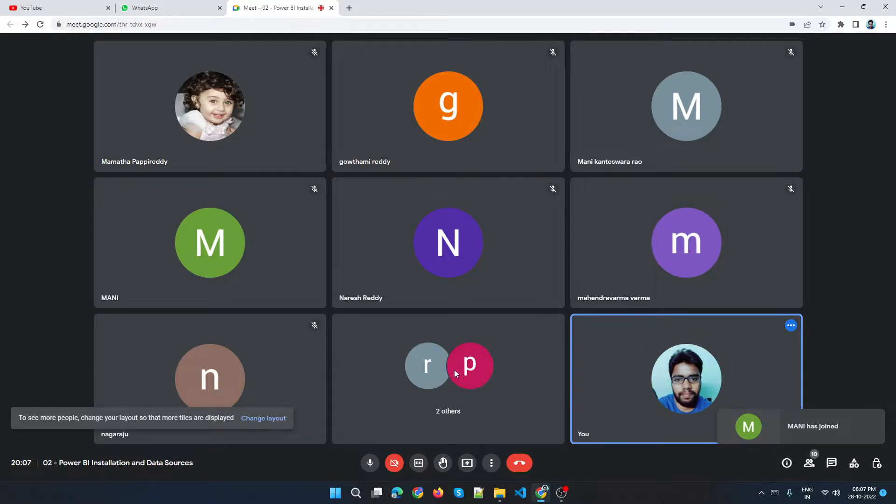
click(810, 430)
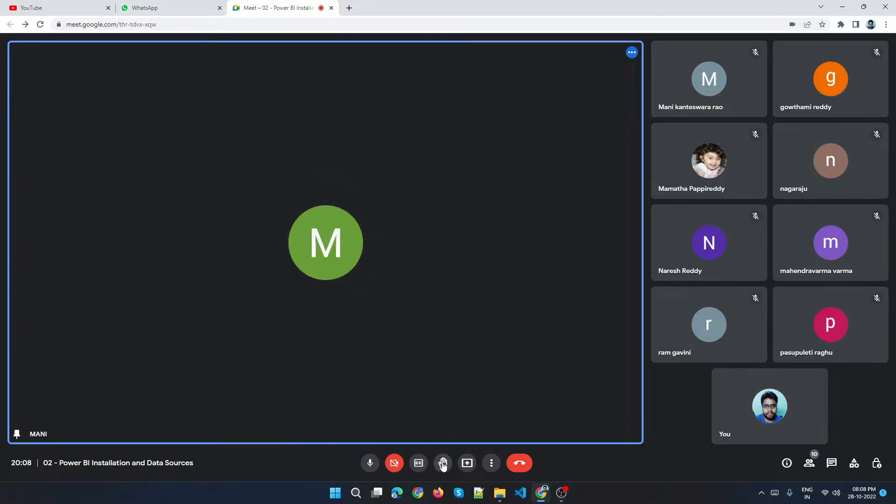
Open the meeting settings and look through the General, Video, Audio and Captions sections before closing them.
click(492, 463)
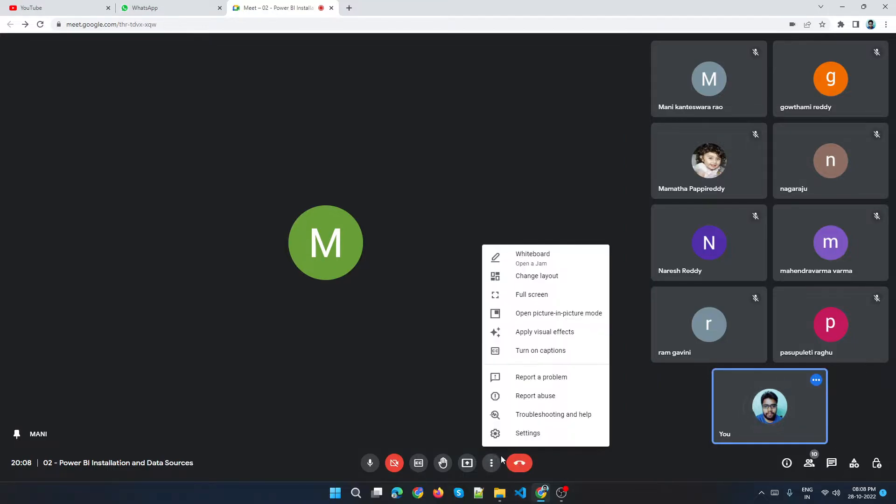
click(537, 432)
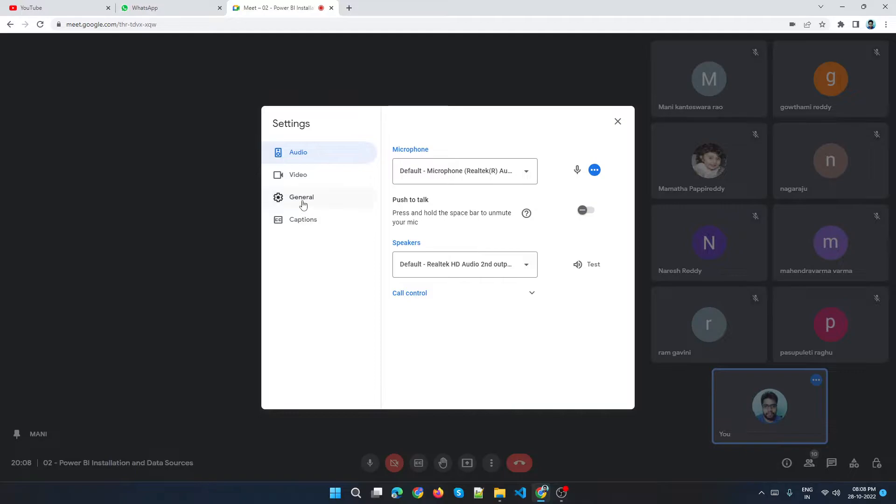
click(306, 205)
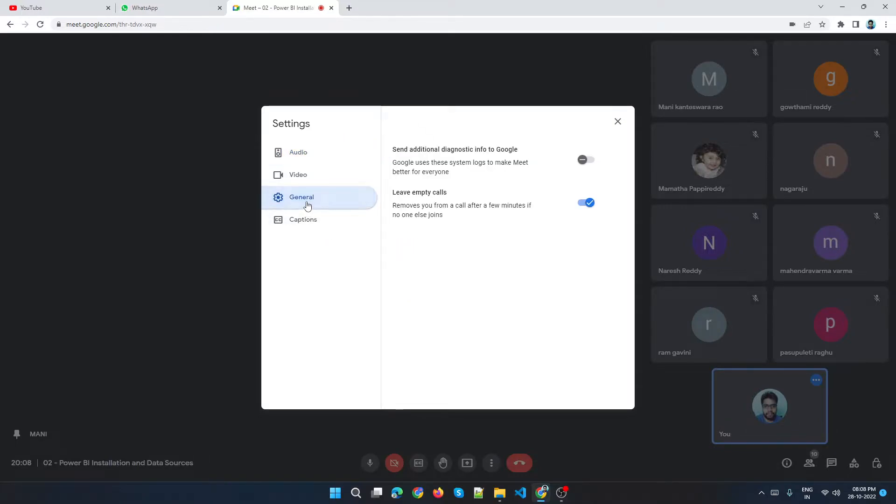
click(320, 176)
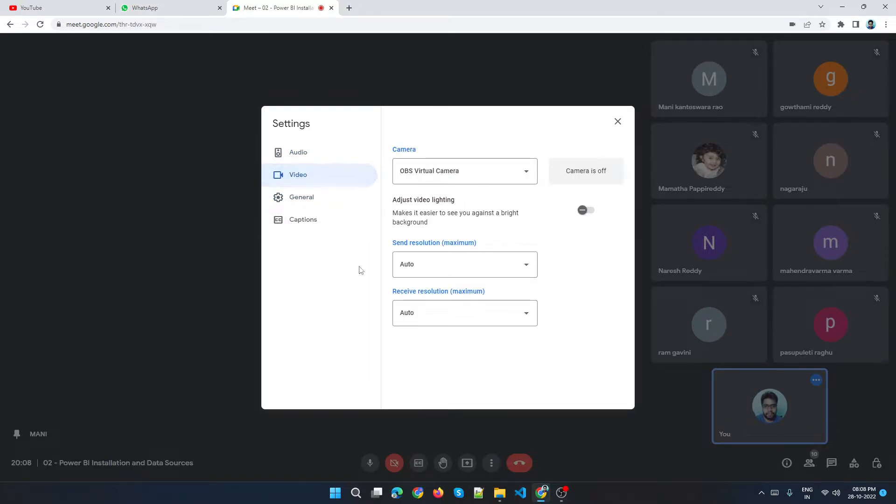
click(285, 153)
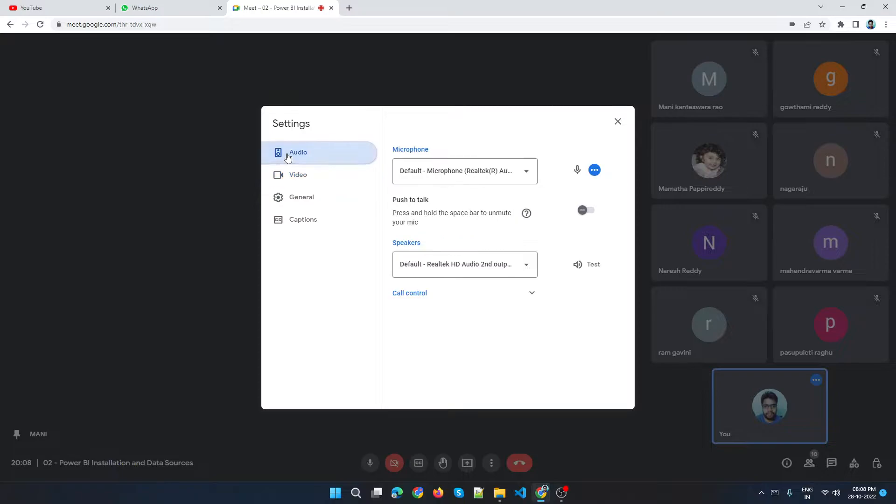
click(293, 220)
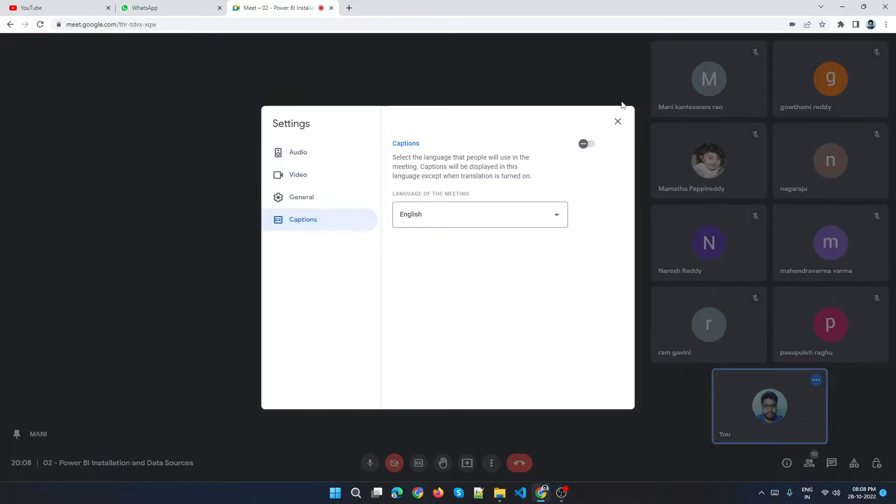
click(617, 122)
Look through the Activities panel, host controls and in-call messages.
mouse_move(797, 292)
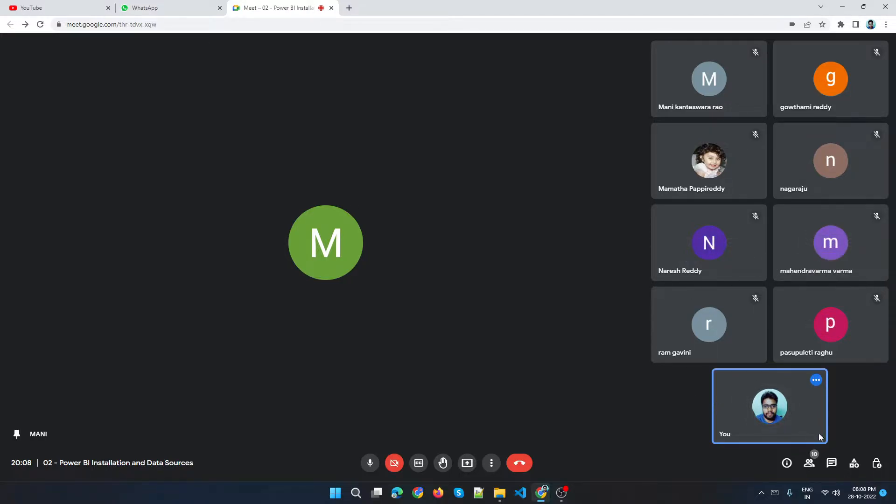
click(854, 465)
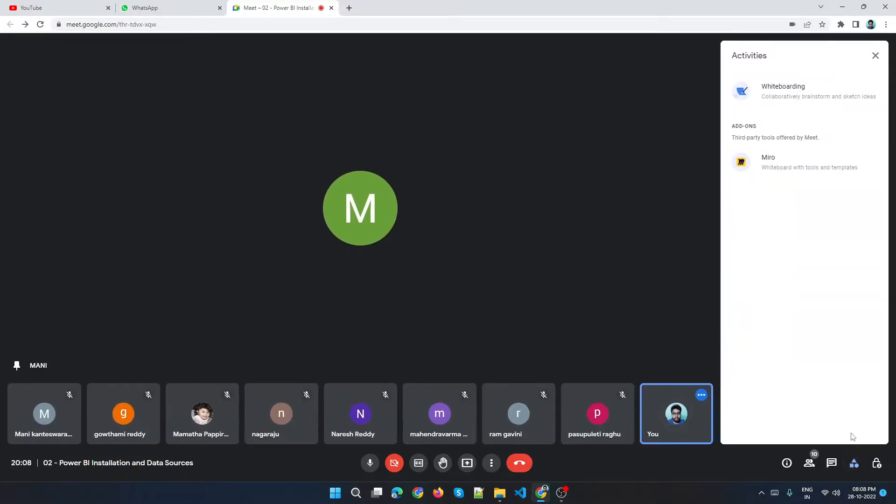
click(876, 465)
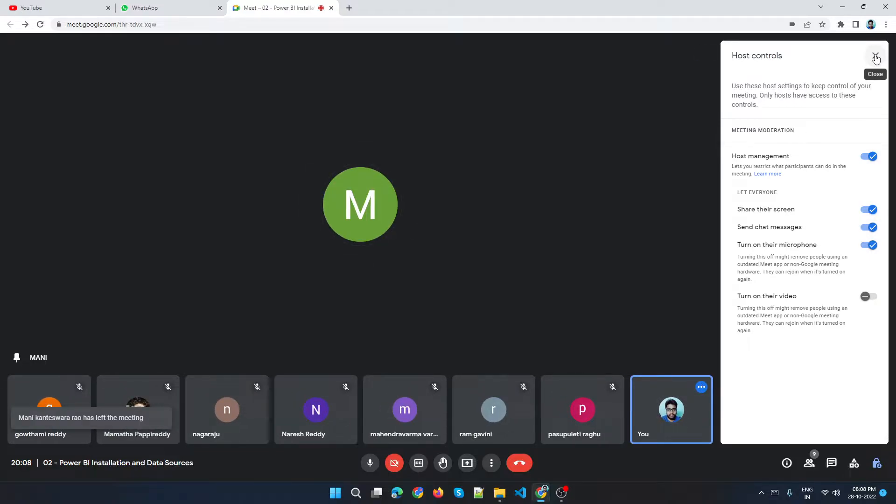
click(876, 56)
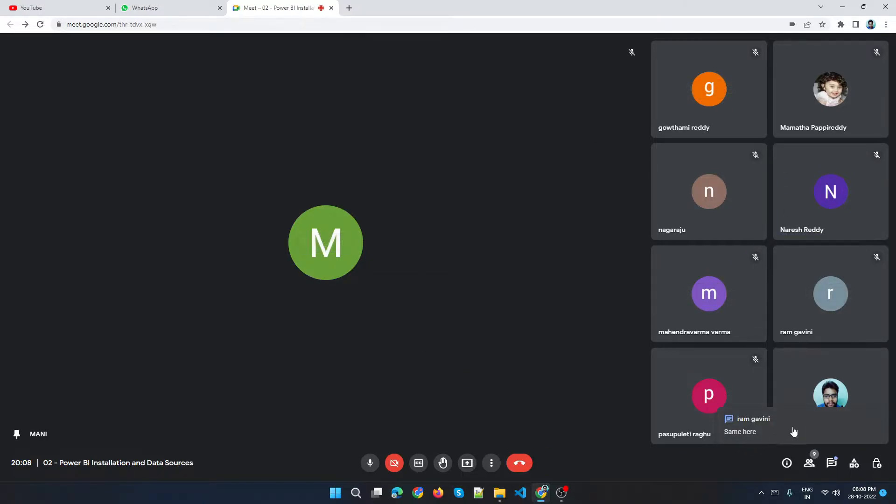
click(794, 432)
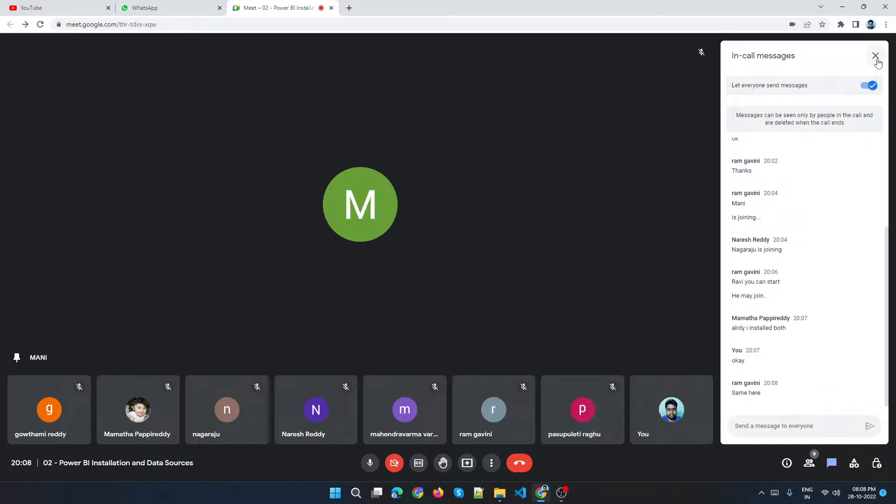
Toggle the participants' chat and screen-sharing permissions off and back on in host controls, then close the panel.
click(877, 463)
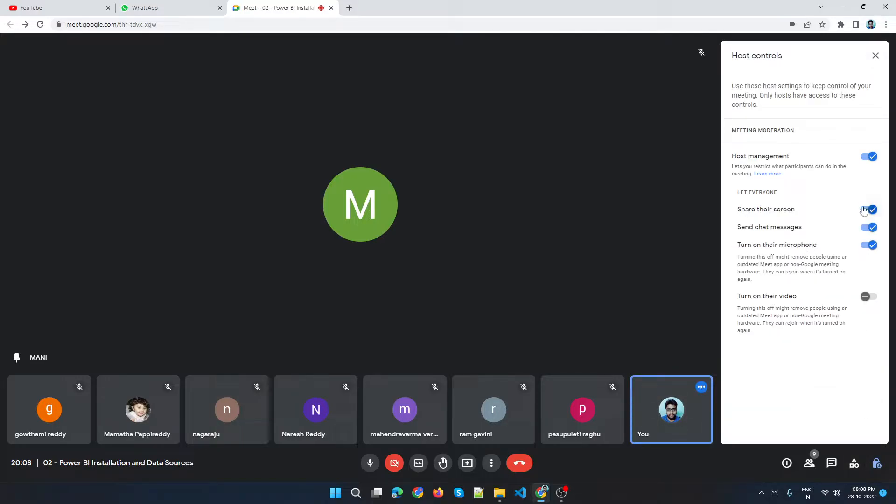
click(869, 227)
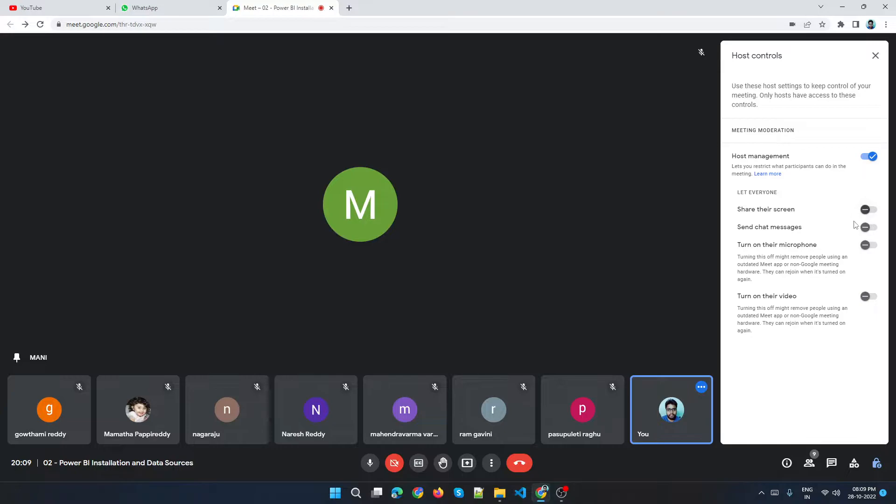
click(873, 211)
click(878, 229)
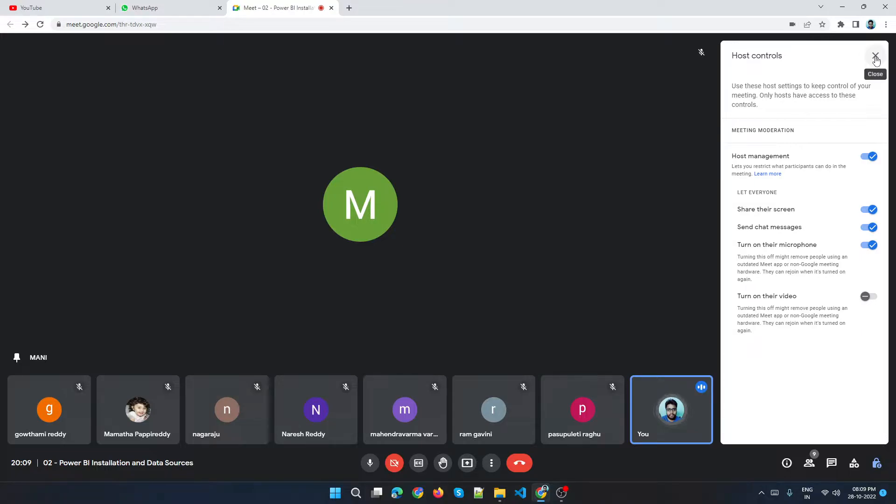
click(875, 57)
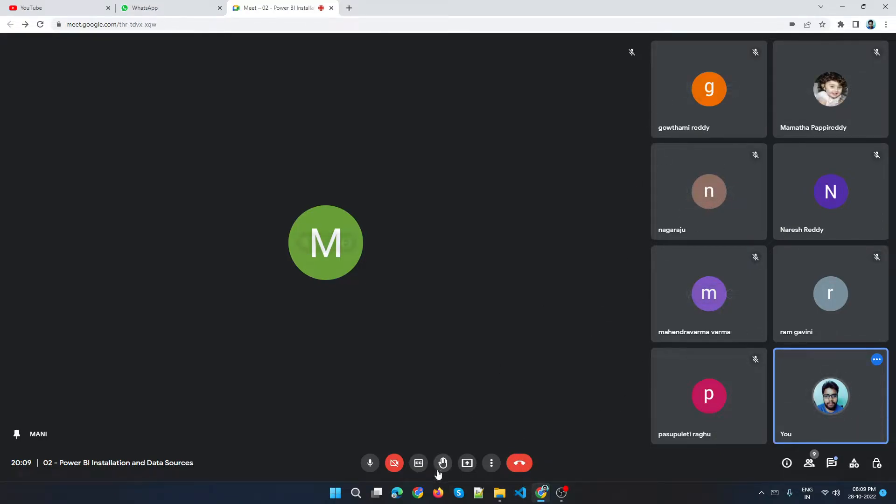
Start presenting your entire screen to the meeting.
click(467, 463)
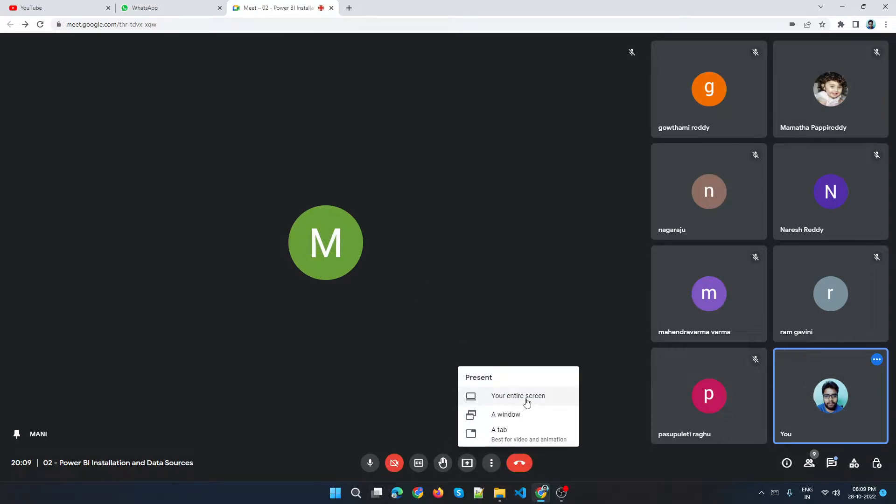
click(519, 396)
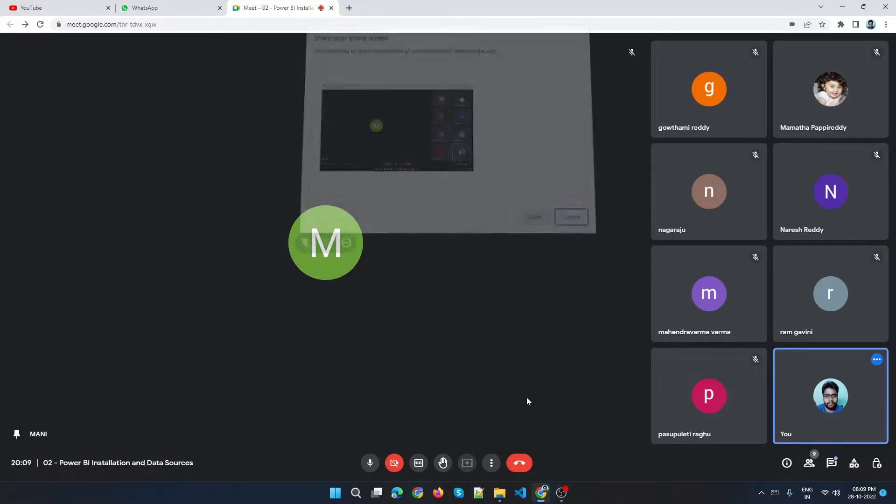
click(531, 216)
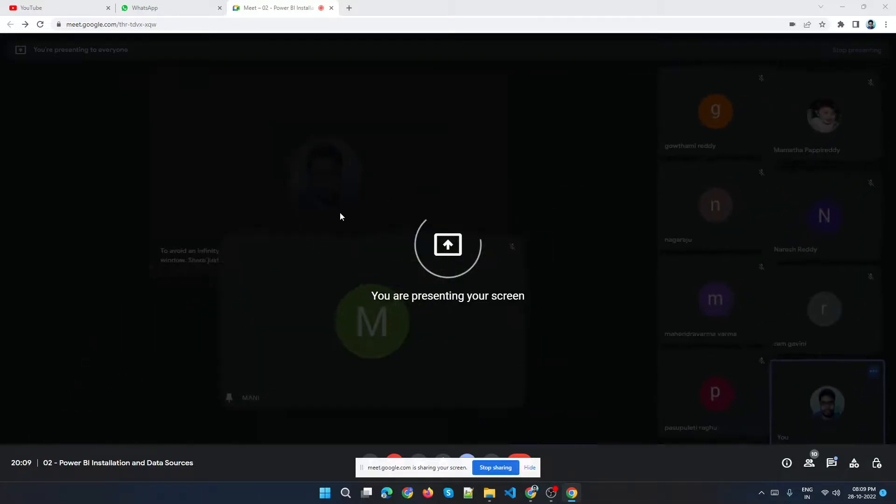
Close the YouTube tab and dismiss the infinity-mirror warning while presenting.
click(108, 7)
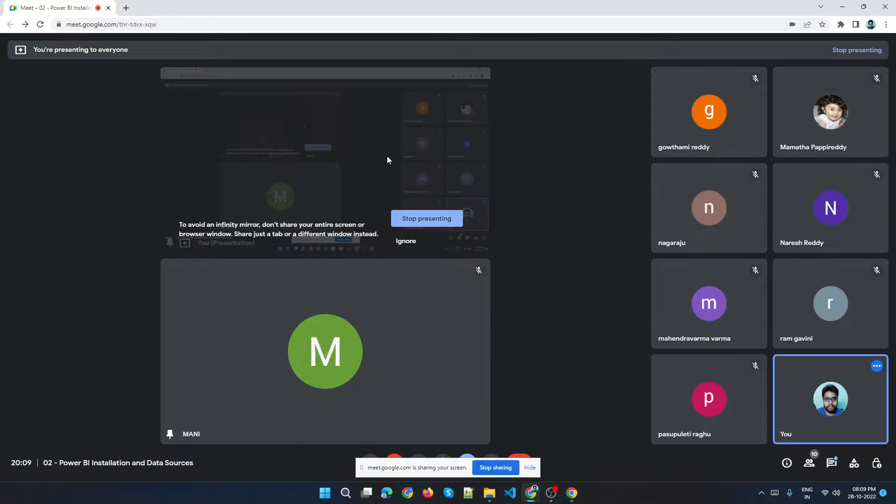
click(538, 471)
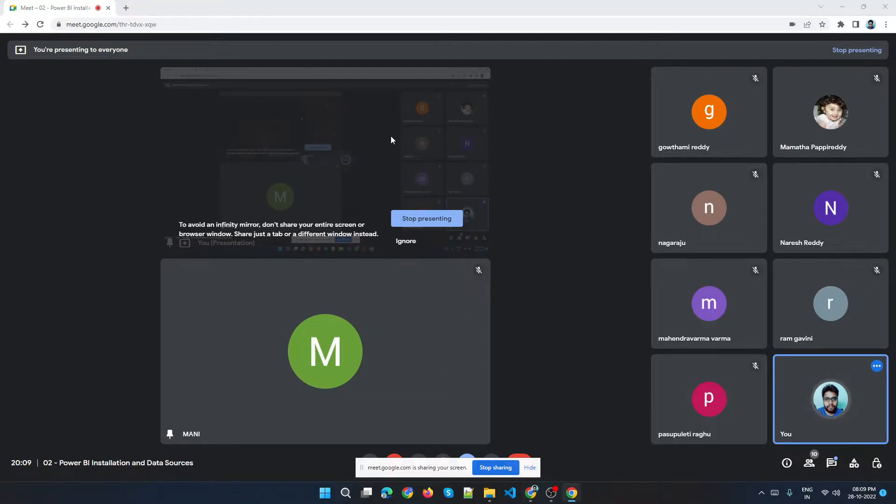
click(433, 151)
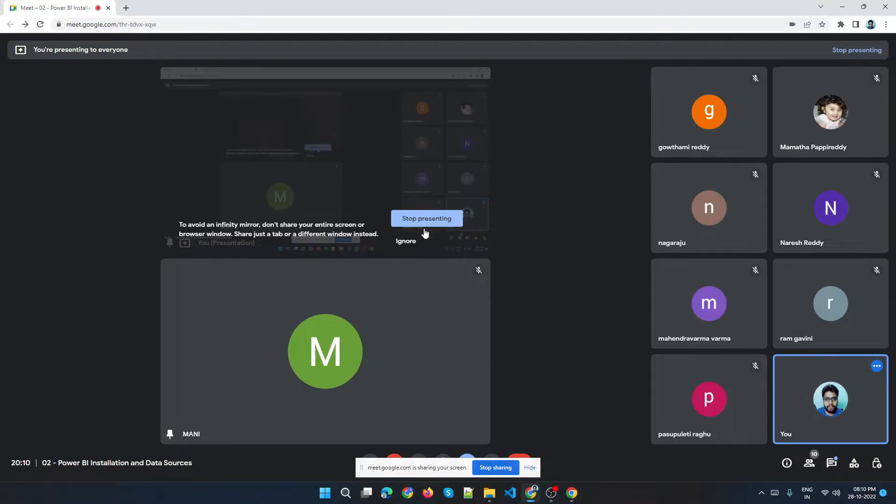
click(410, 241)
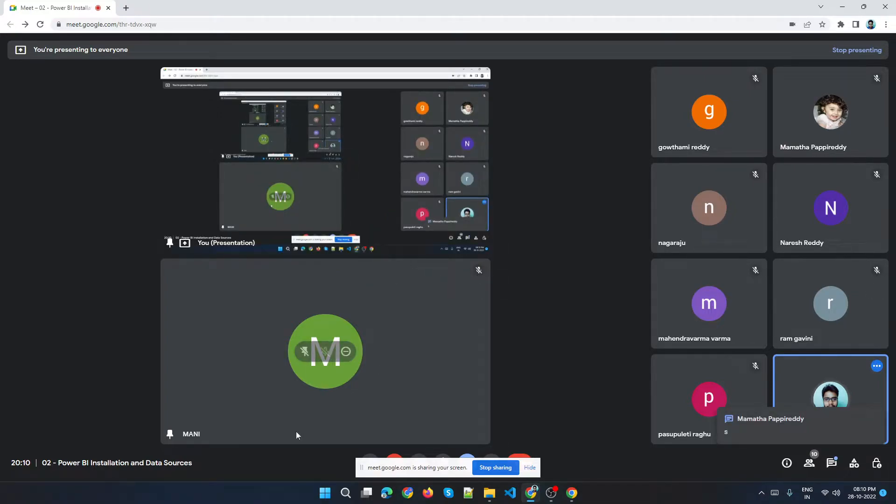
click(343, 496)
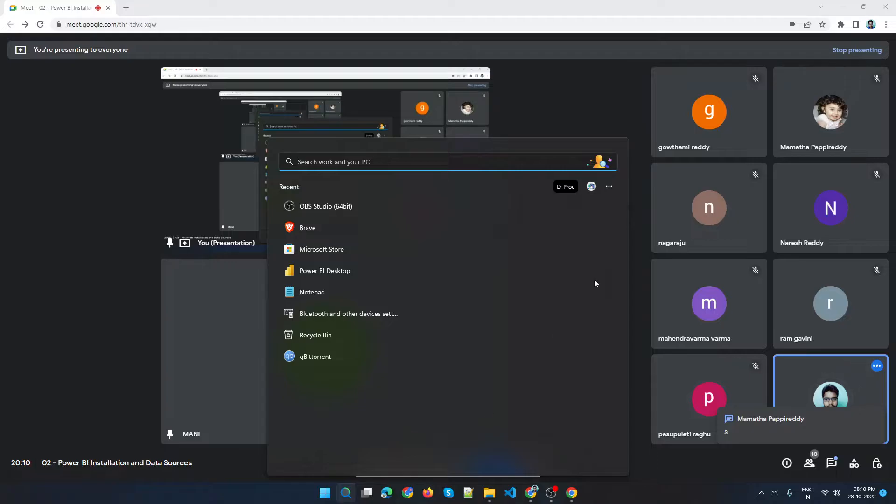
click(151, 284)
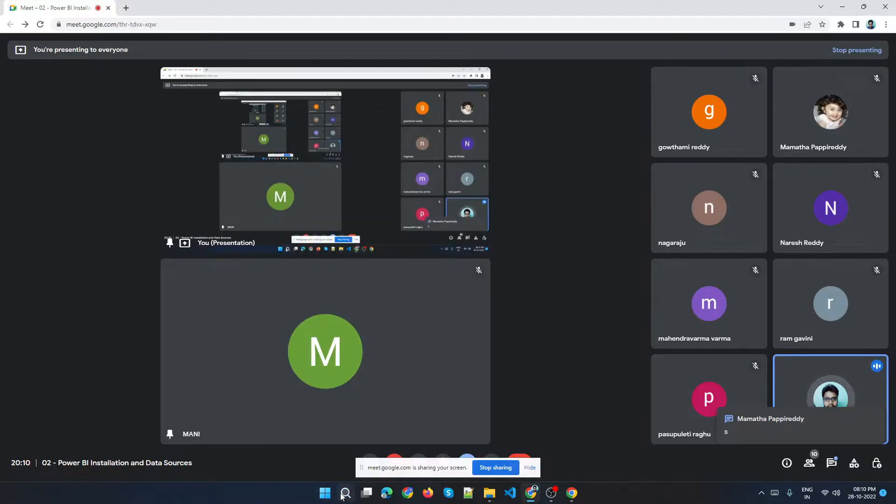
Launch Microsoft Store from the Windows search and hide the screen-sharing notification bar.
click(345, 493)
text(Stor)
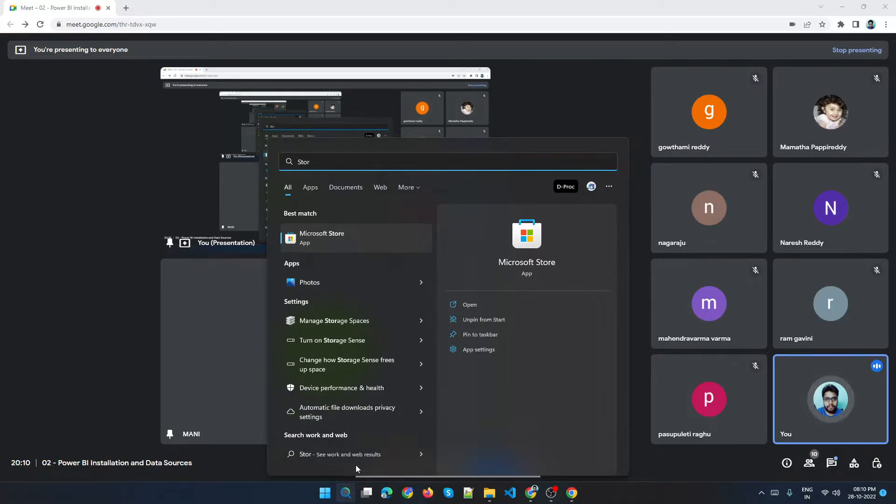
key(Return)
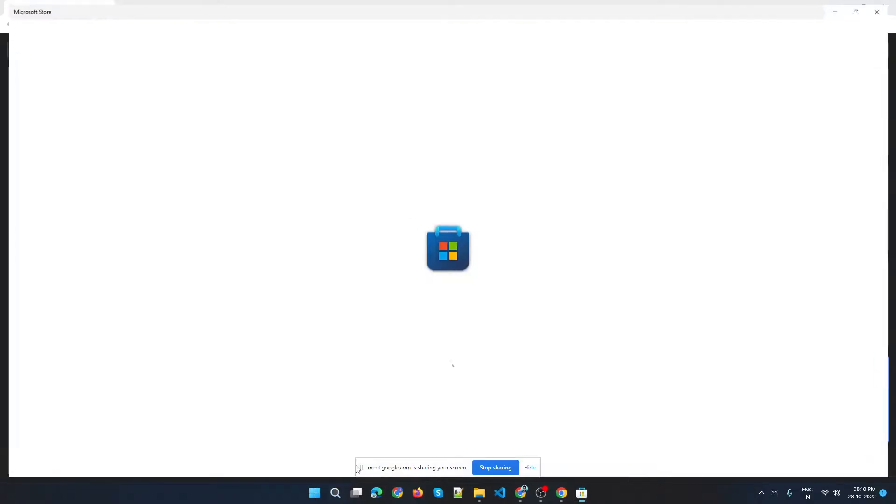
click(530, 468)
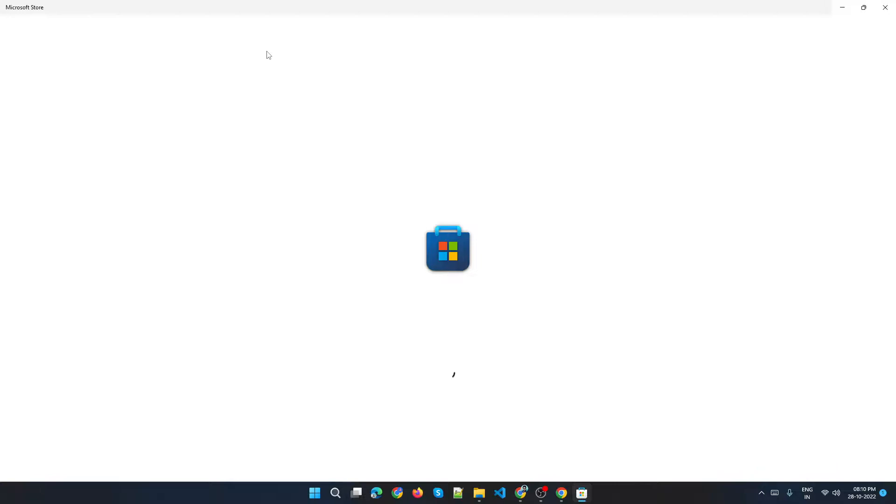
Open Notepad from the Windows search and minimize it.
click(335, 494)
text(notepad)
key(Return)
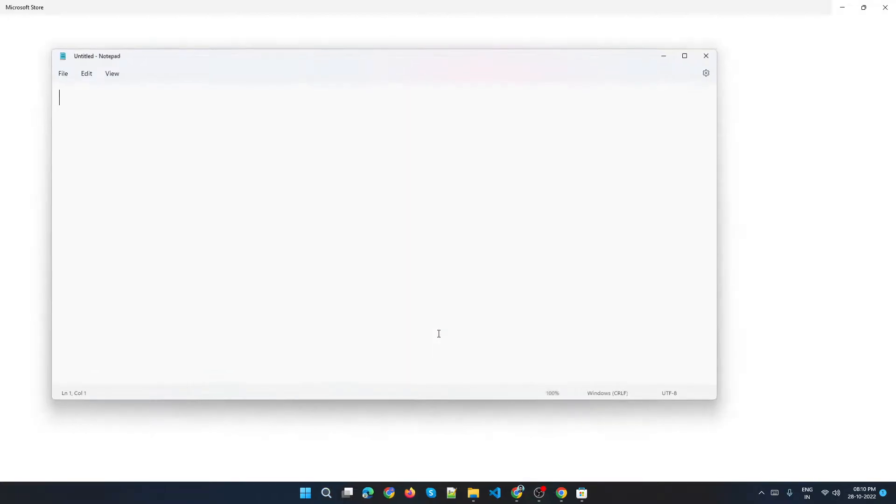
click(664, 56)
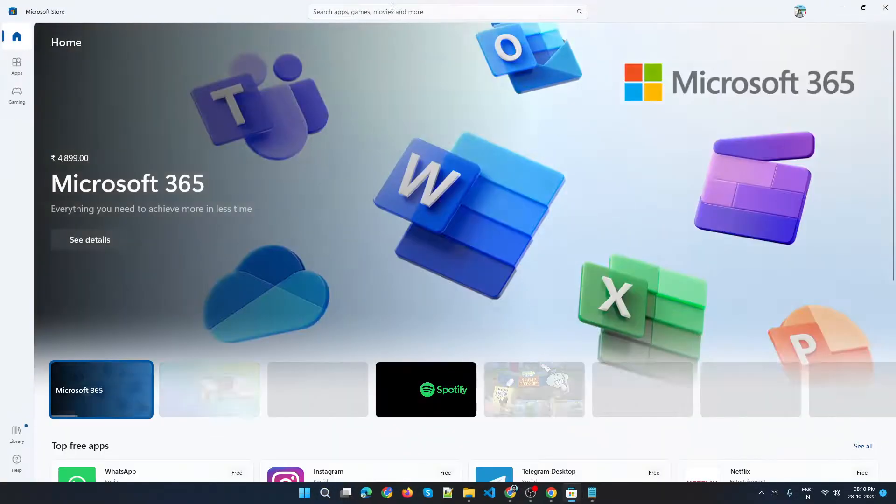
Search the Microsoft Store for Power BI, open the Power BI app page and return to the results.
click(392, 6)
text(Power BI)
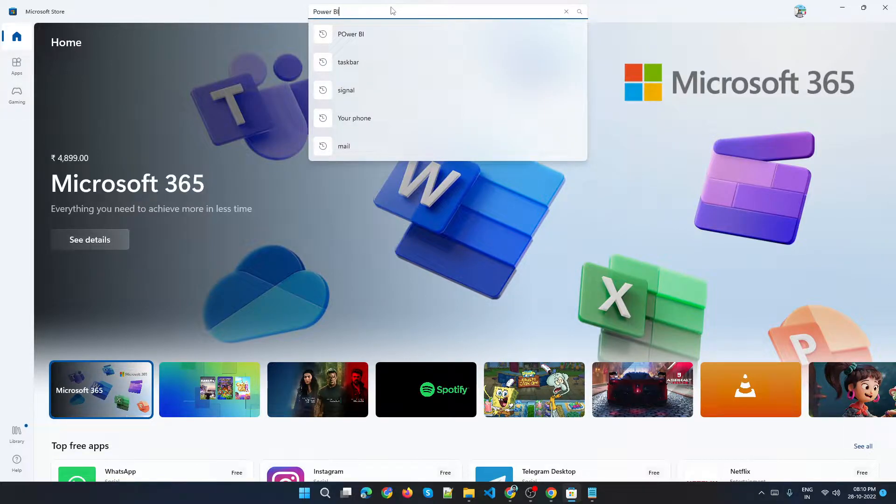
key(Return)
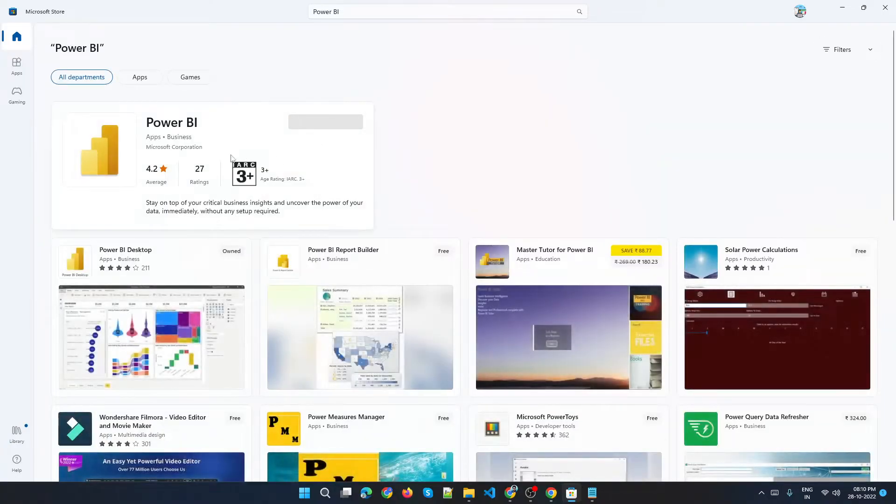
click(223, 133)
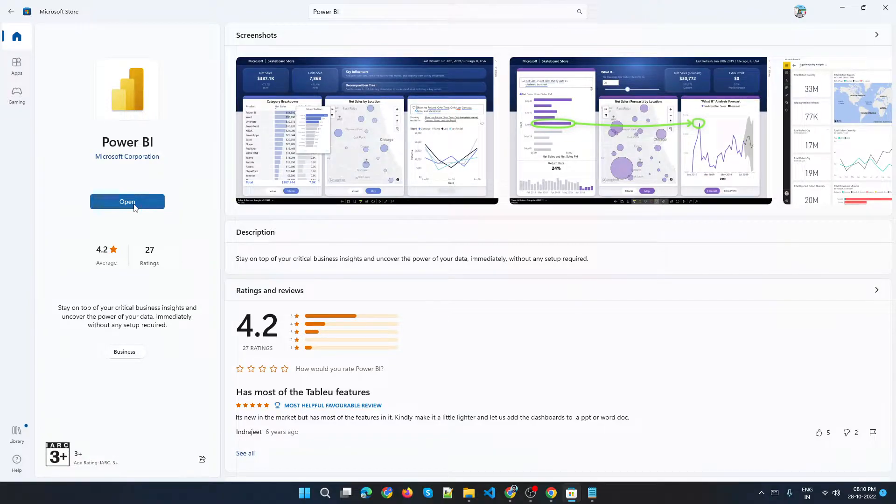
click(130, 203)
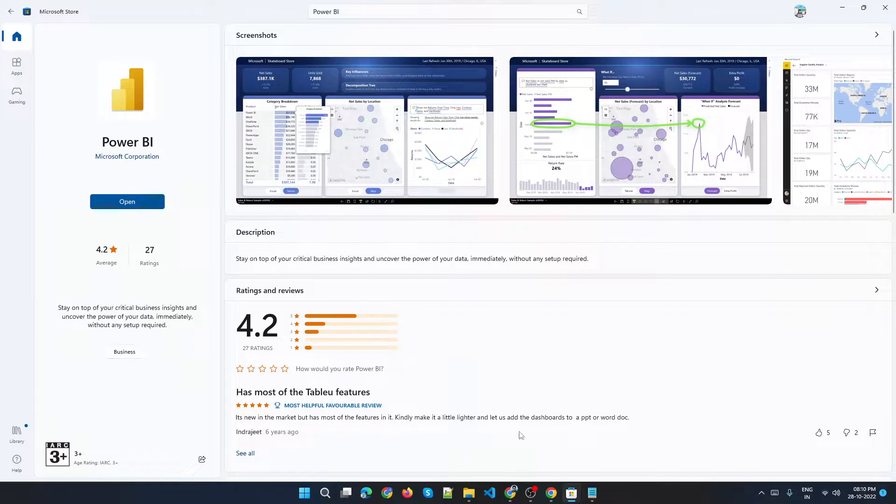
click(11, 11)
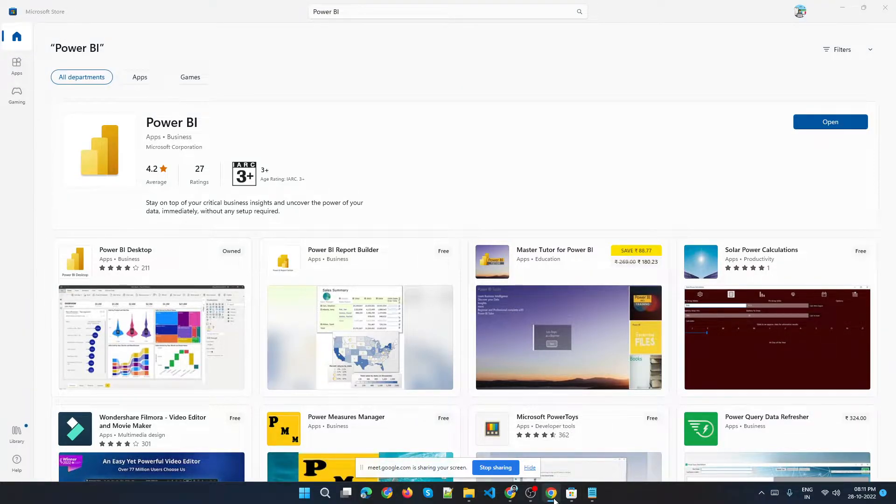
Switch to Notepad and write the heading 'SQL Server => TSQL' followed by a new line.
click(511, 493)
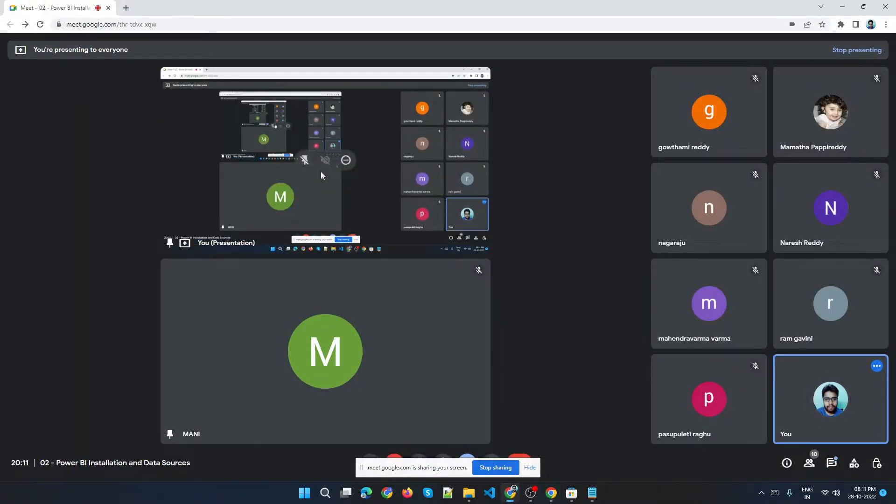
click(593, 494)
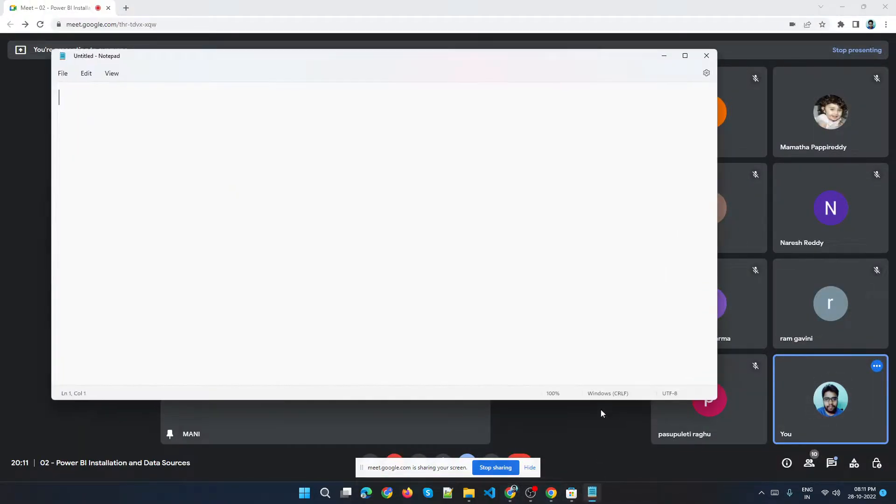
text(SQL )
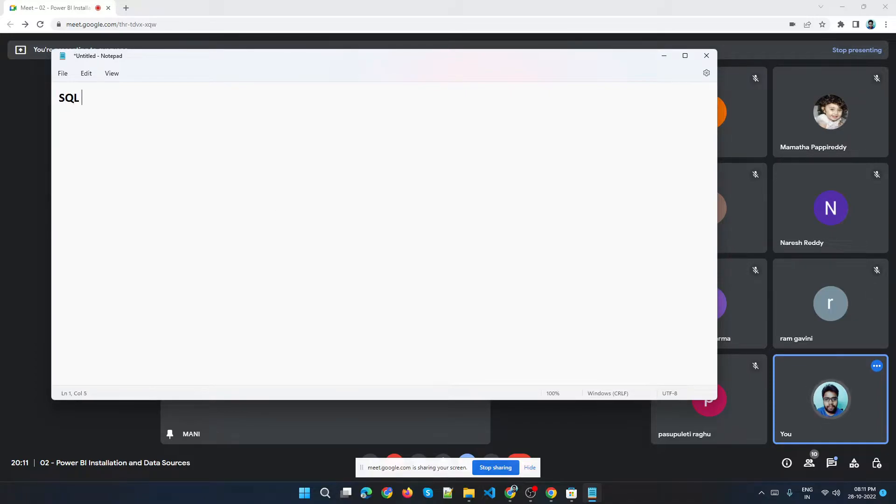
text(erver)
key(BackSpace)
key(BackSpace)
text(Se)
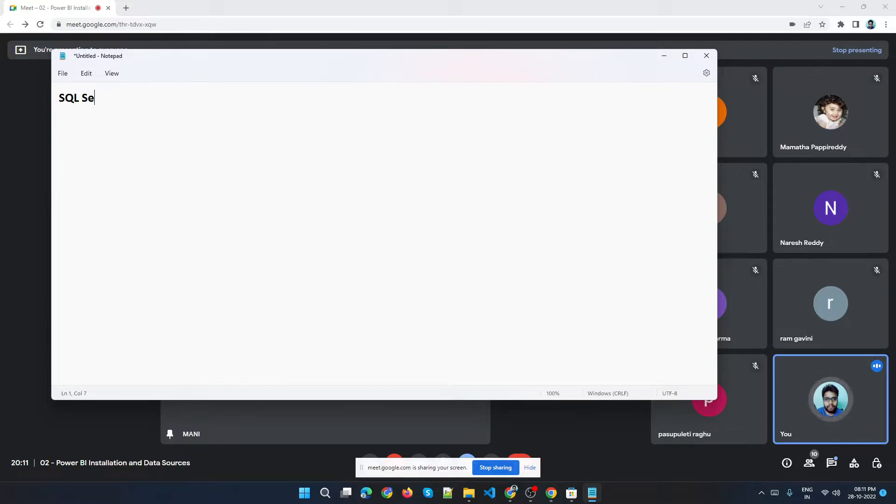
text(rver)
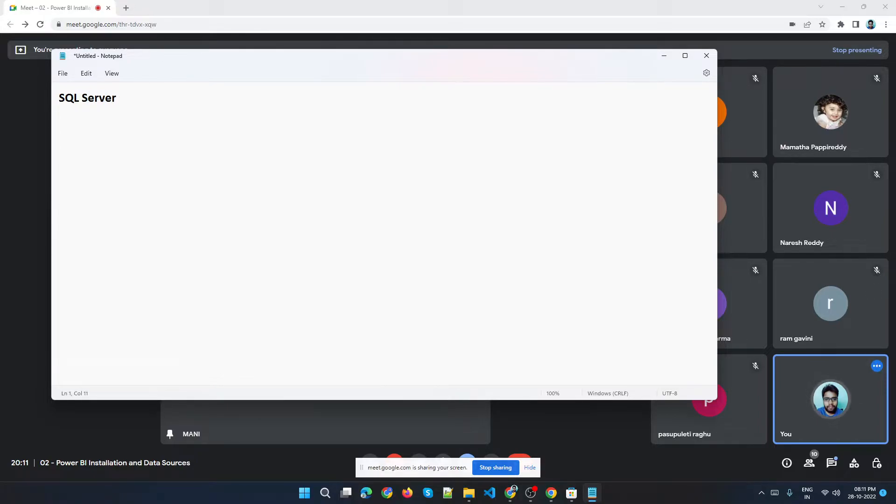
text( ===)
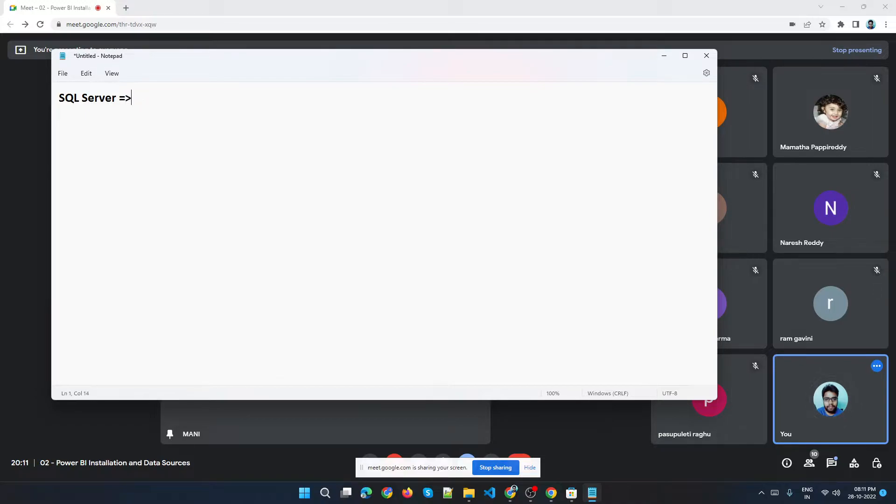
text(TSQL)
key(Return)
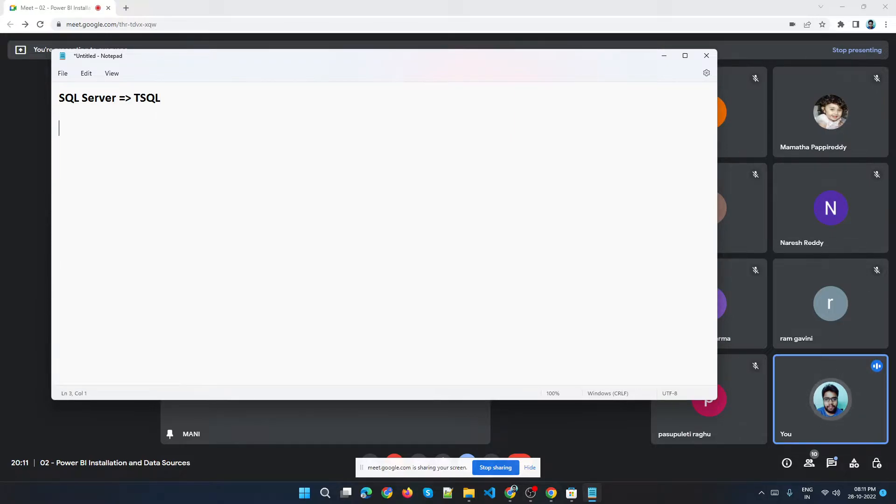
Add the line 'SQL Server Installation and SSMS', highlight it, and minimize Notepad.
text(SQL Server)
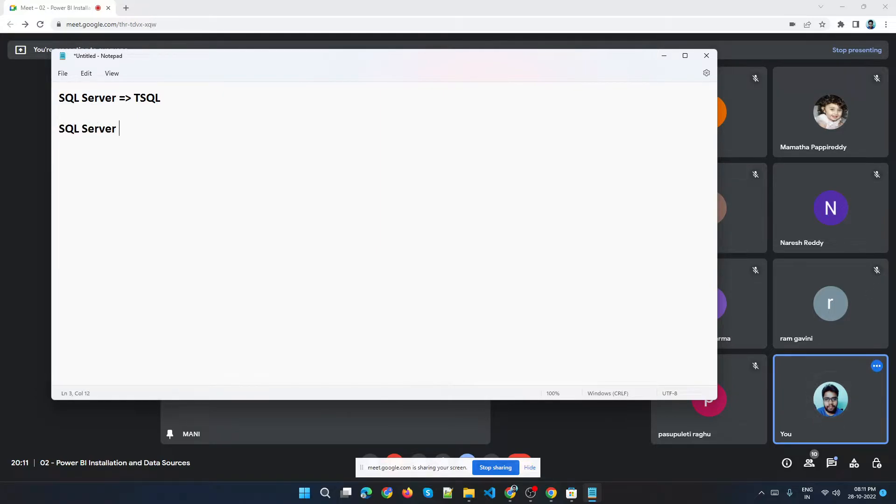
text( Installation and SSMS)
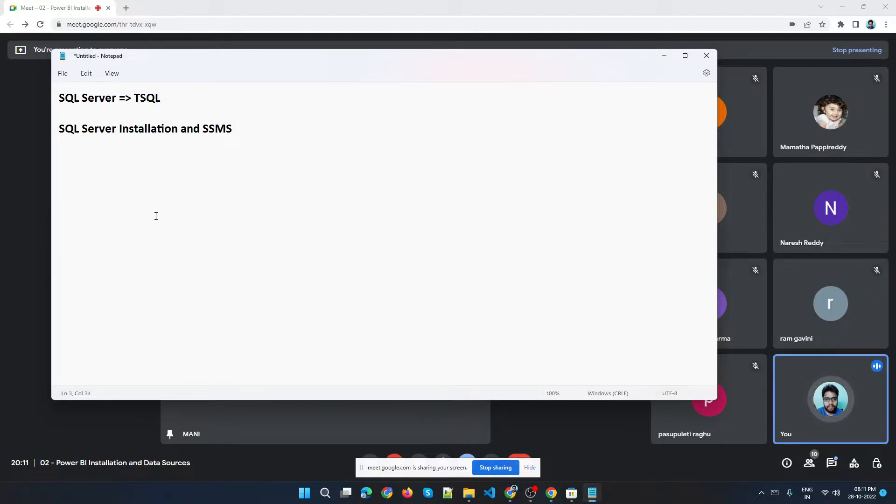
drag(59, 129, 234, 133)
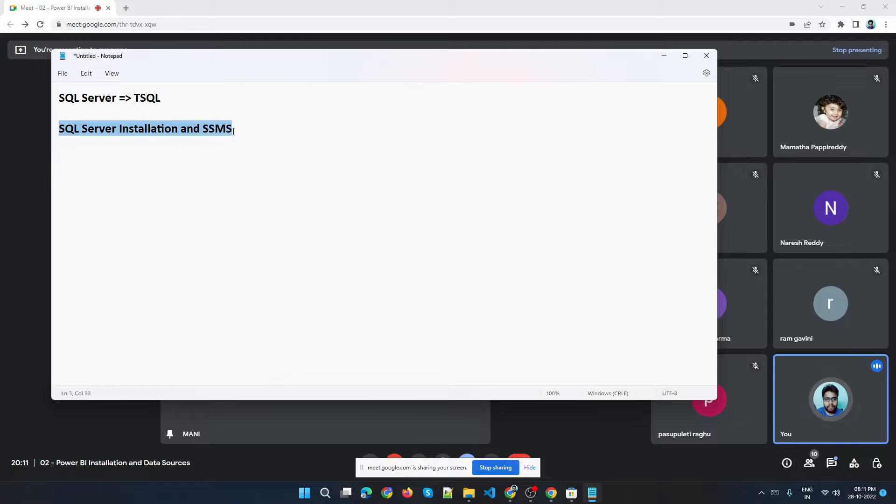
click(247, 172)
click(664, 56)
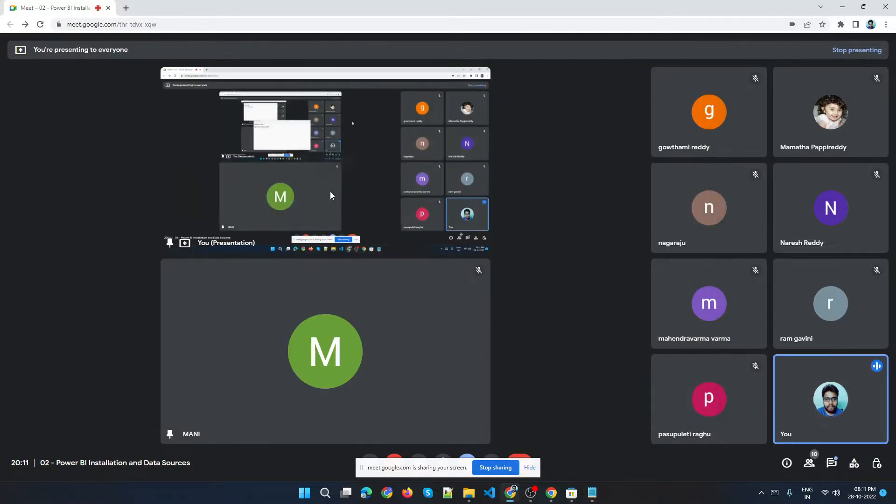
Open a new browser tab, search Google for 'SQL SErver' and open the SQL Server Downloads | Microsoft page.
click(126, 8)
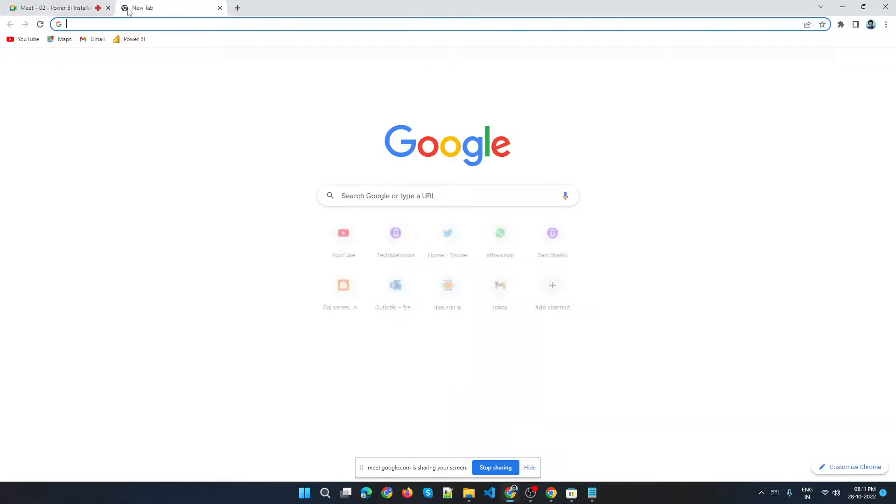
text(SQ)
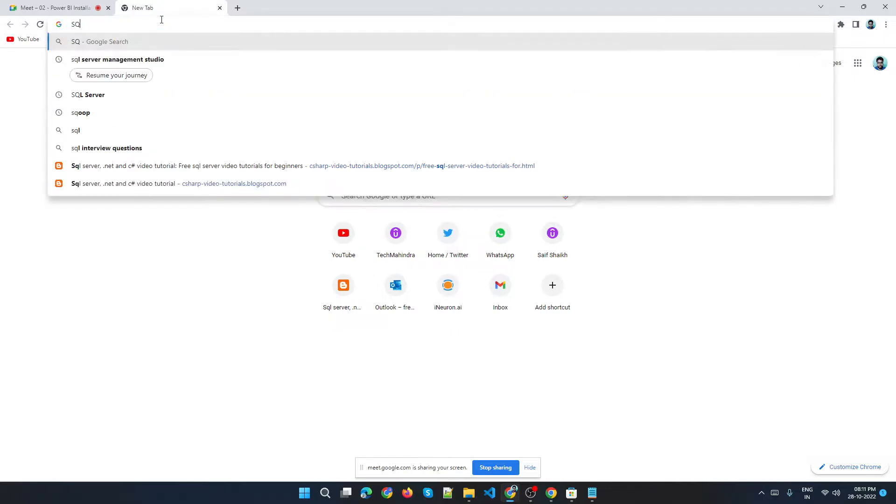
text(L SErver)
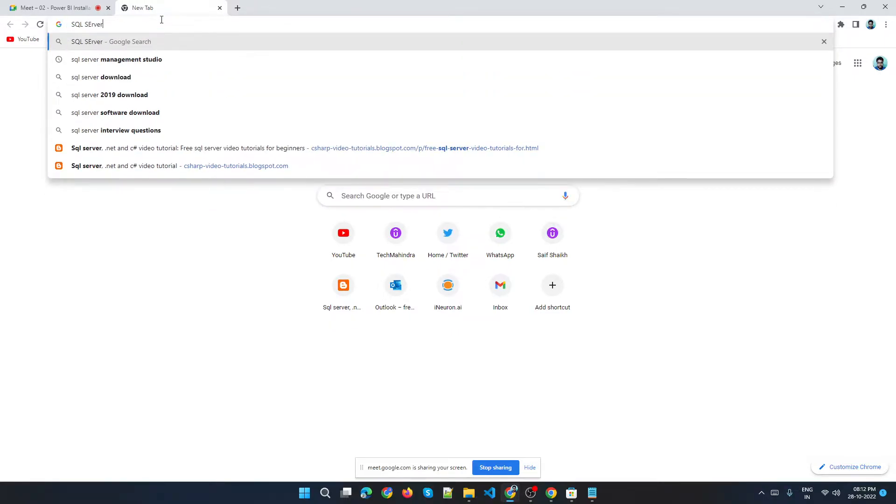
key(Return)
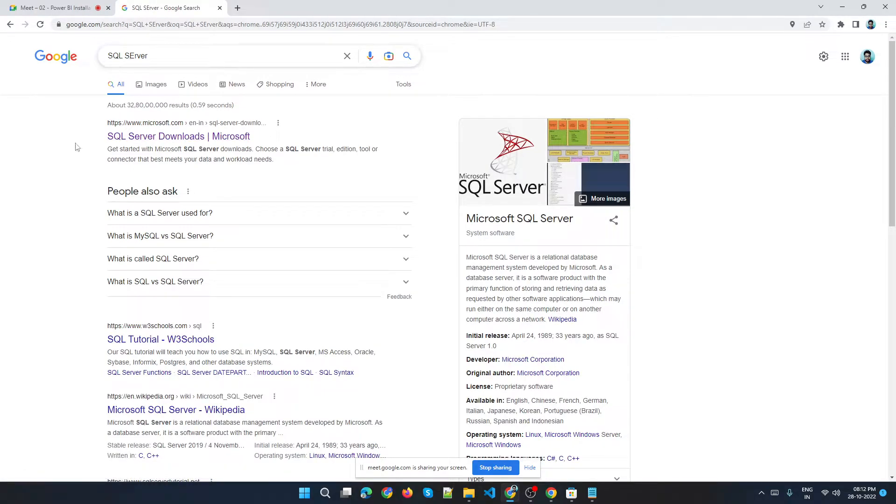
drag(83, 115, 120, 134)
click(400, 134)
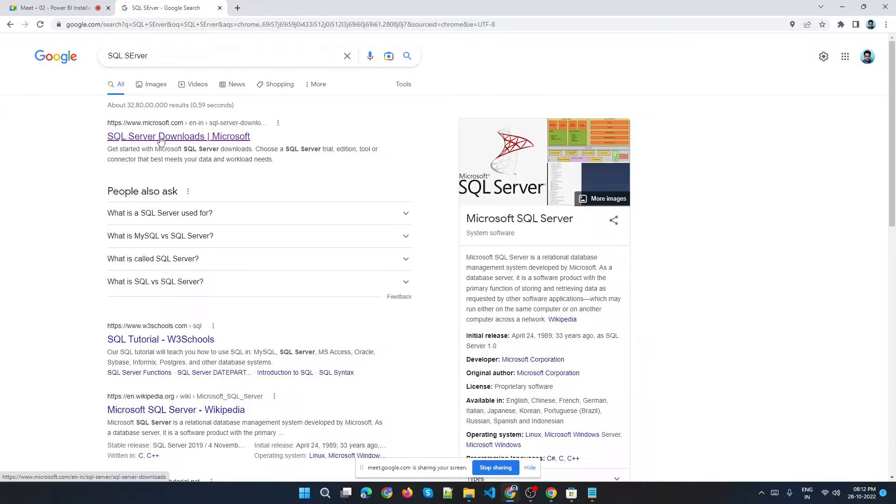
click(160, 141)
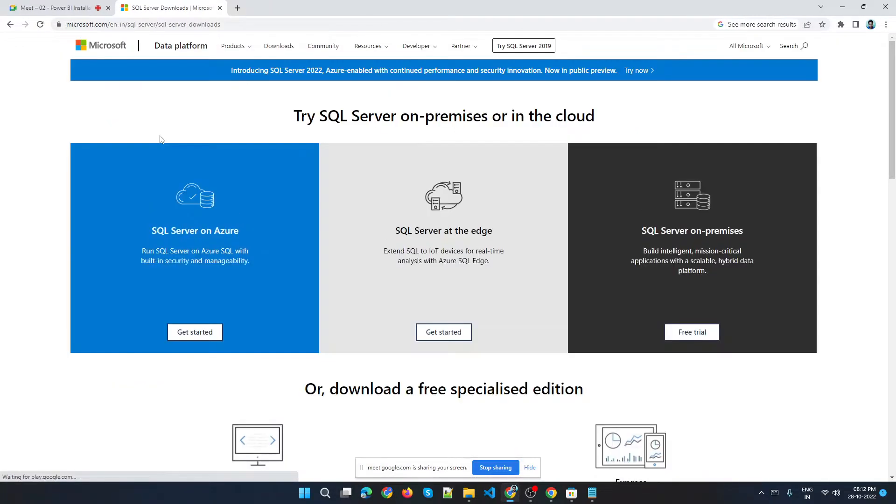
Dismiss the Microsoft survey pop-up and highlight the SQL Server on-premises heading on the downloads page.
double_click(350, 117)
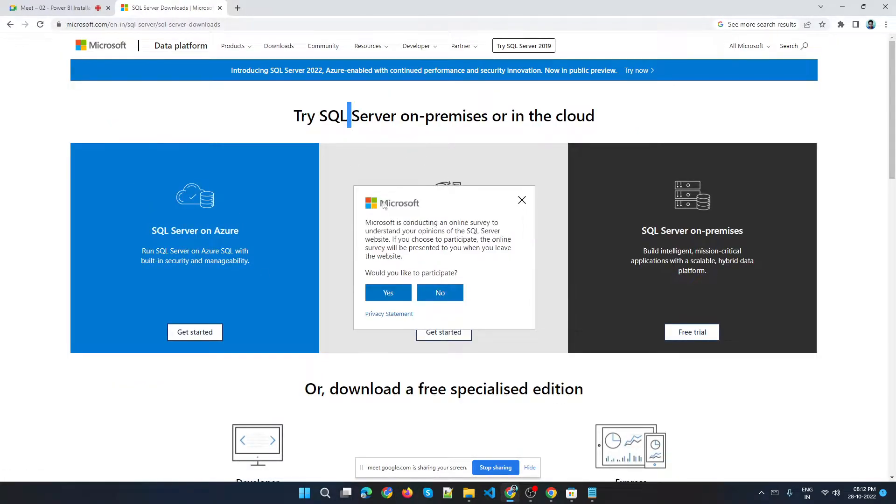
click(521, 202)
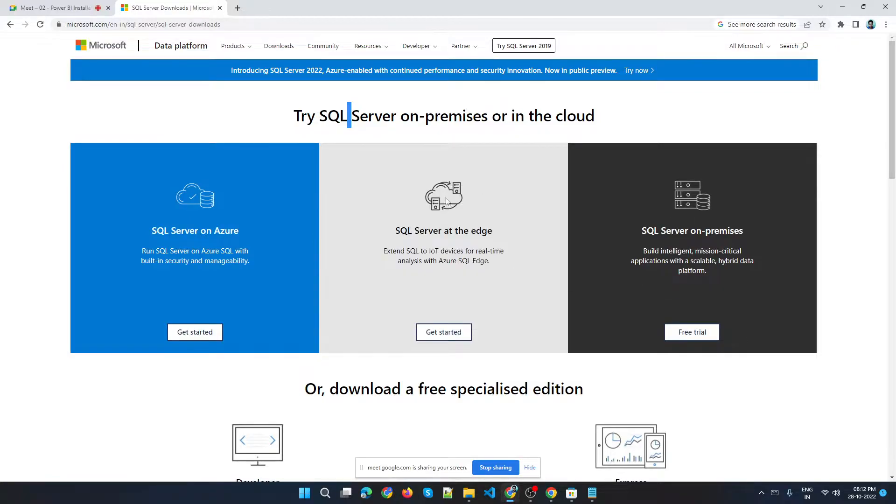
triple_click(188, 234)
triple_click(676, 231)
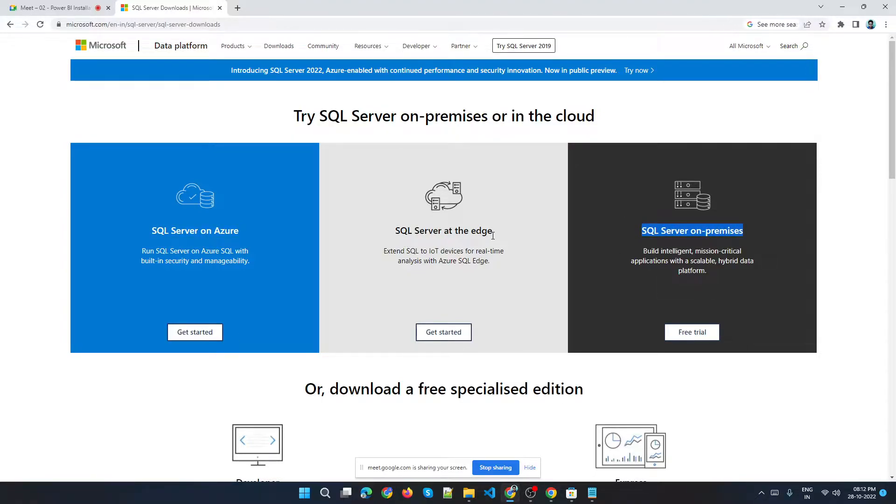
triple_click(702, 230)
scroll(637, 271, down, 2)
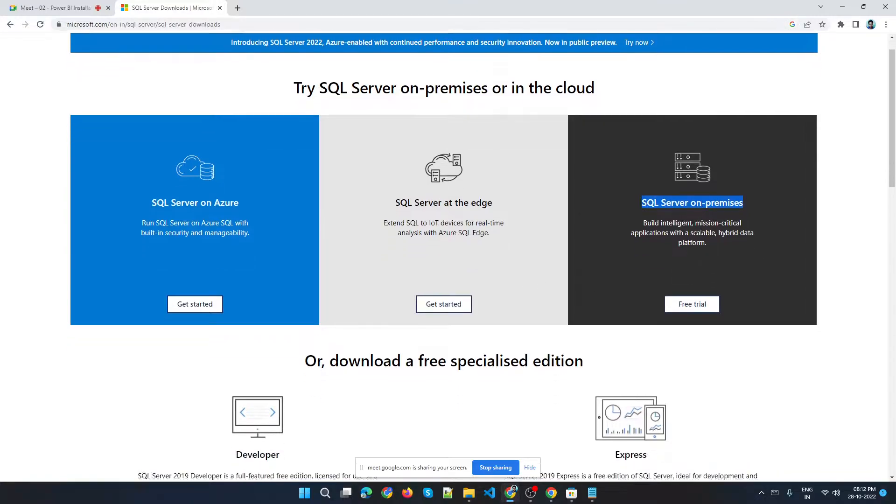
triple_click(671, 136)
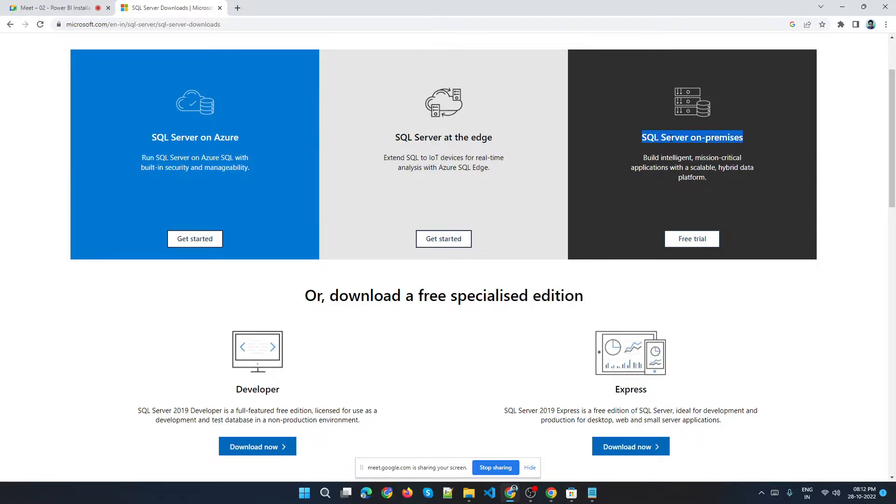
click(692, 240)
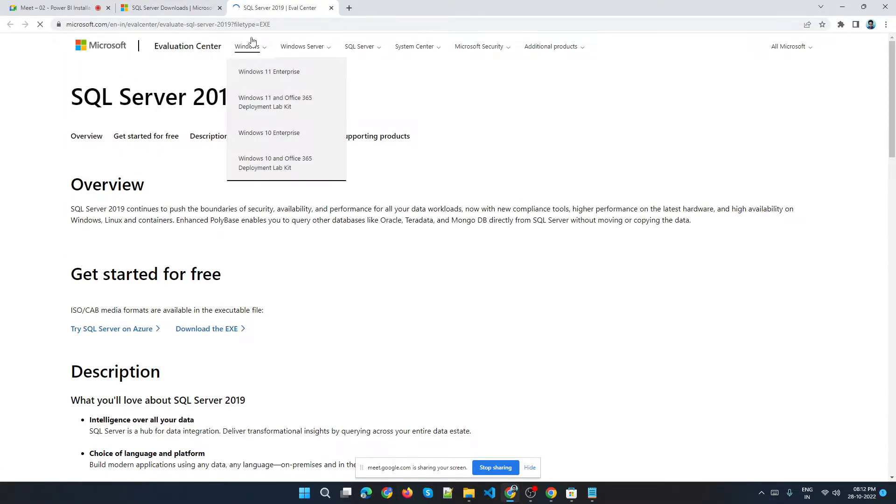
key(ctrl+w)
scroll(299, 323, down, 5)
scroll(506, 202, up, 5)
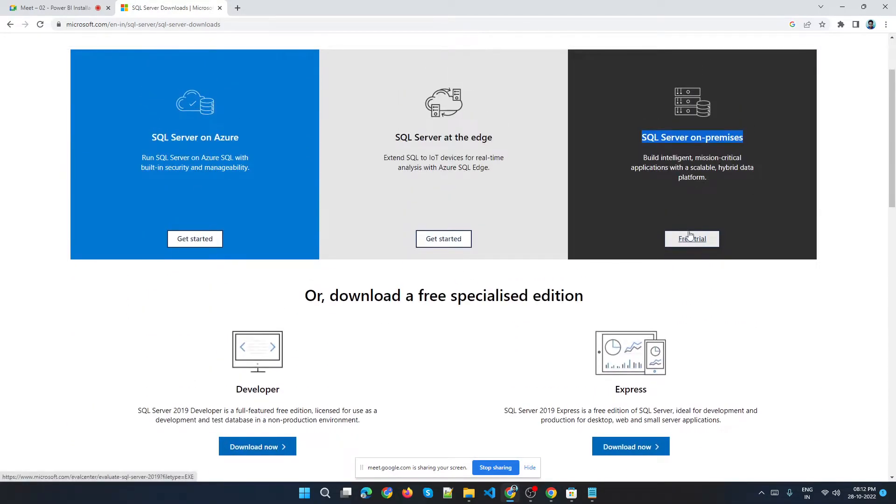
triple_click(690, 137)
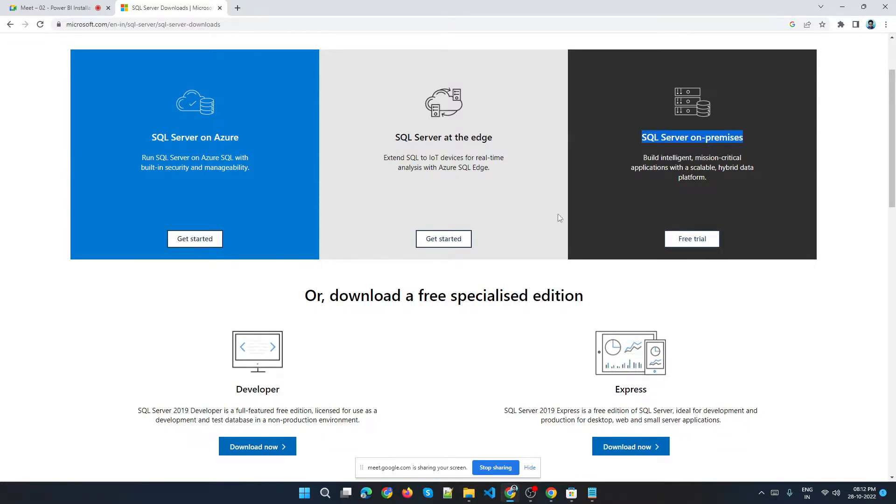
Highlight the Developer edition heading and download the SQL Server 2019 Developer installer.
scroll(604, 212, down, 3)
double_click(249, 252)
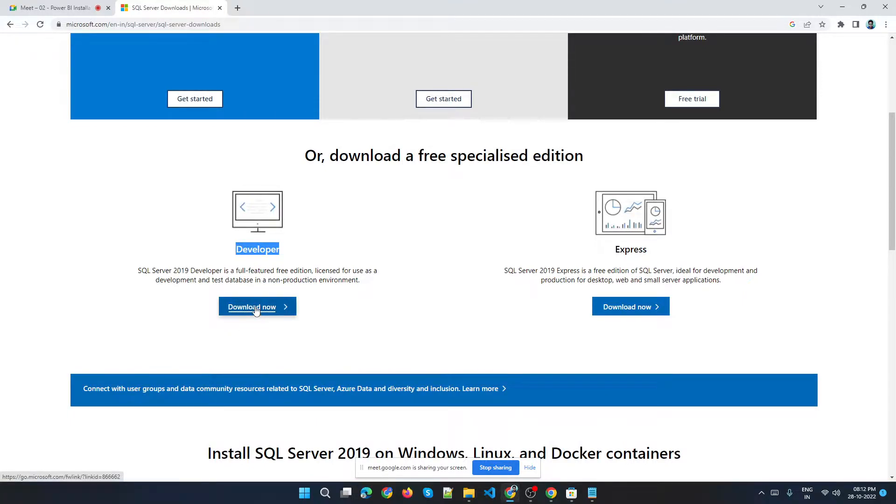
click(400, 261)
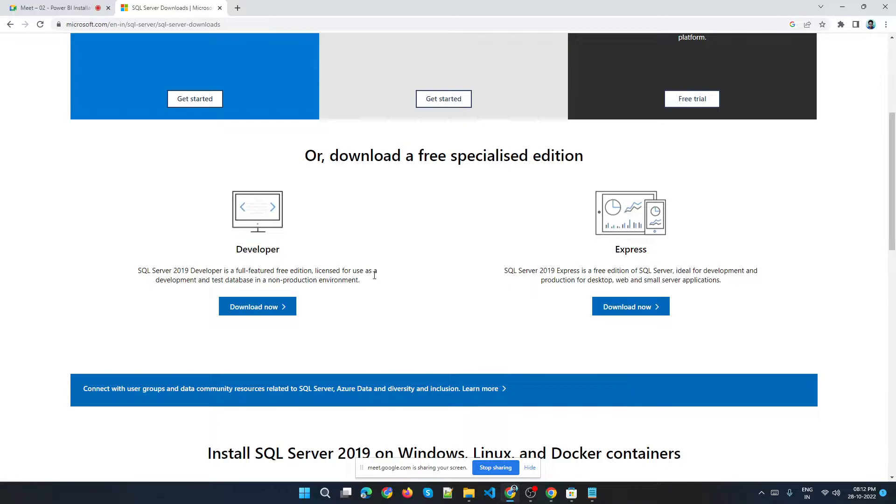
scroll(299, 327, down, 2)
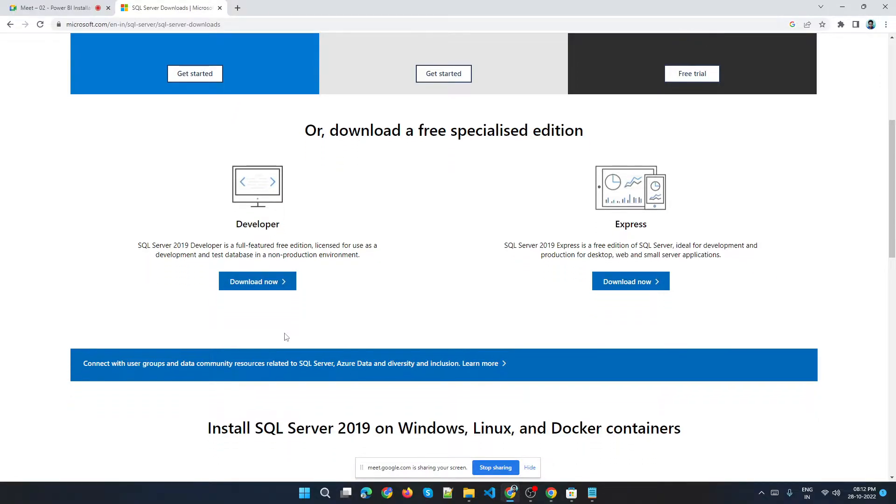
click(264, 220)
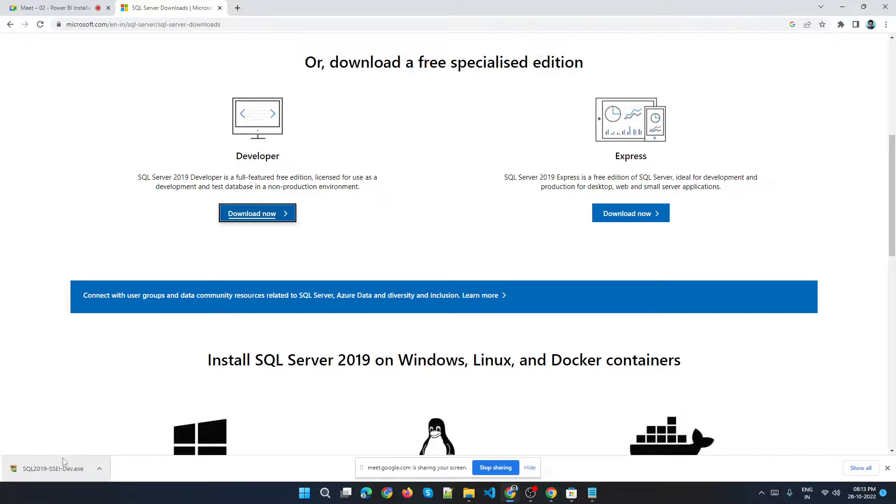
Show the downloaded installer in its folder and create a new folder named SQL in Downloads.
click(100, 469)
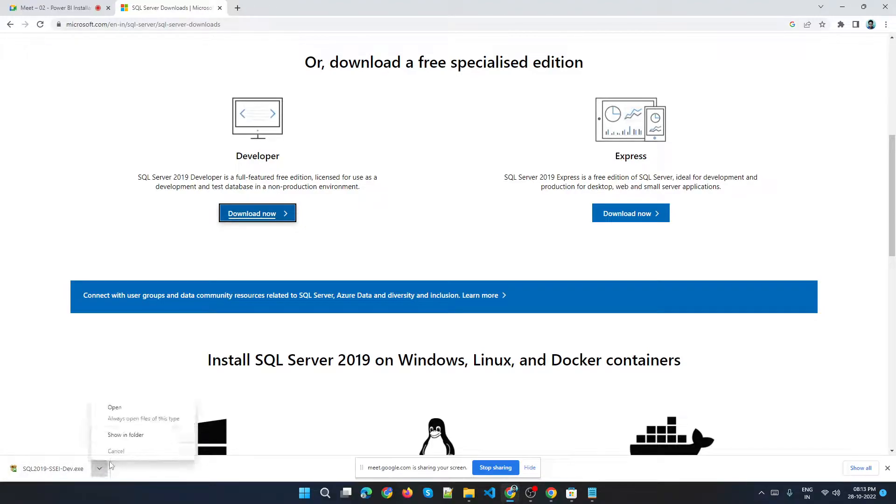
click(136, 437)
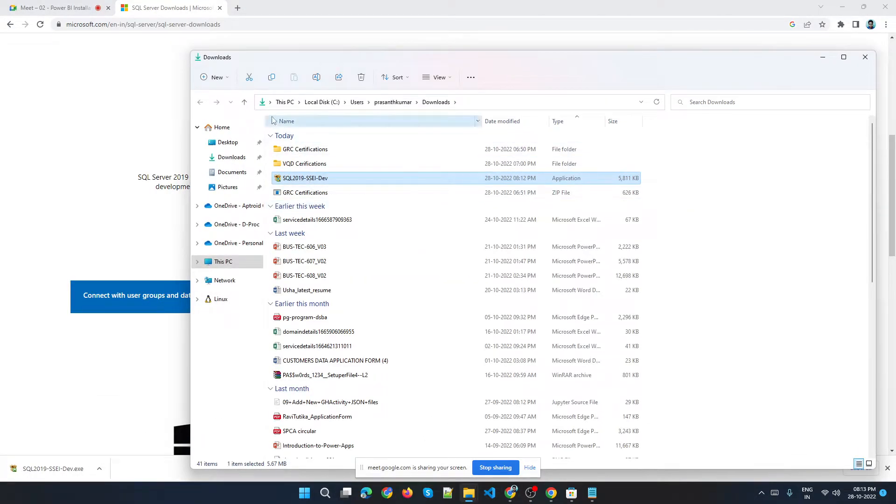
click(220, 79)
key(ctrl+shift+n)
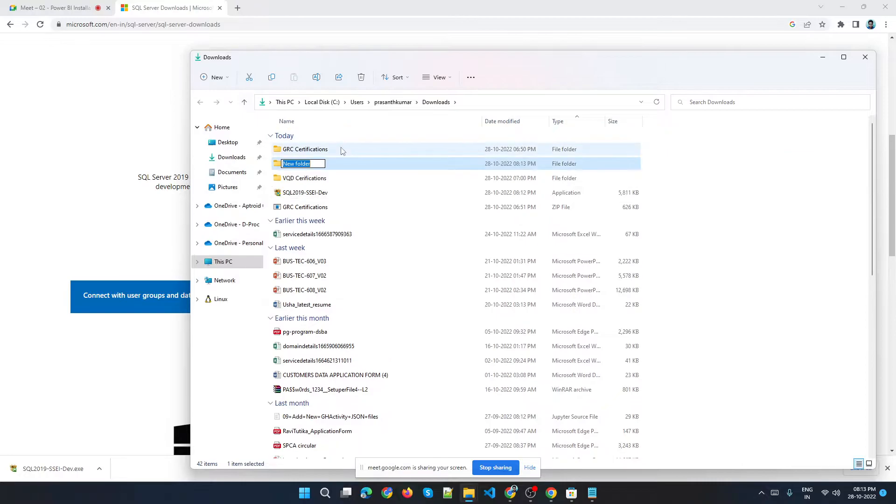
text(SQL)
key(Return)
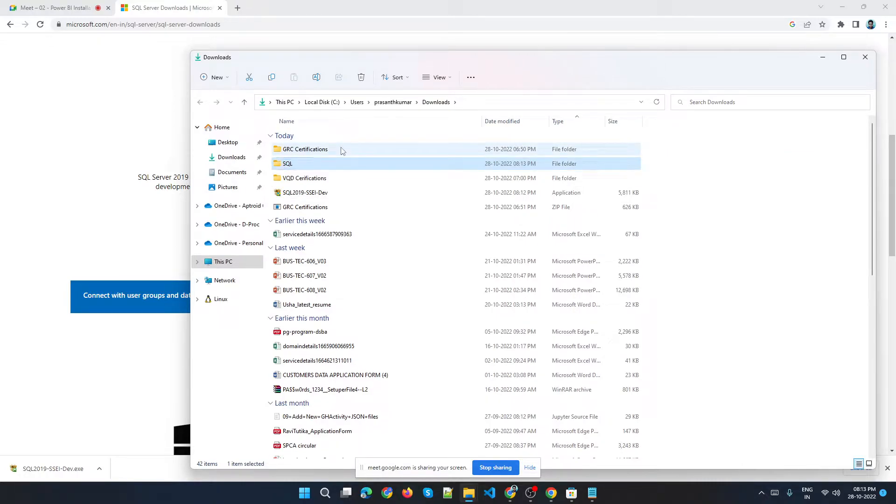
Move the SQL2019-SSEI-Dev installer into the SQL folder and open that folder maximized.
drag(281, 193, 307, 168)
double_click(307, 168)
double_click(488, 60)
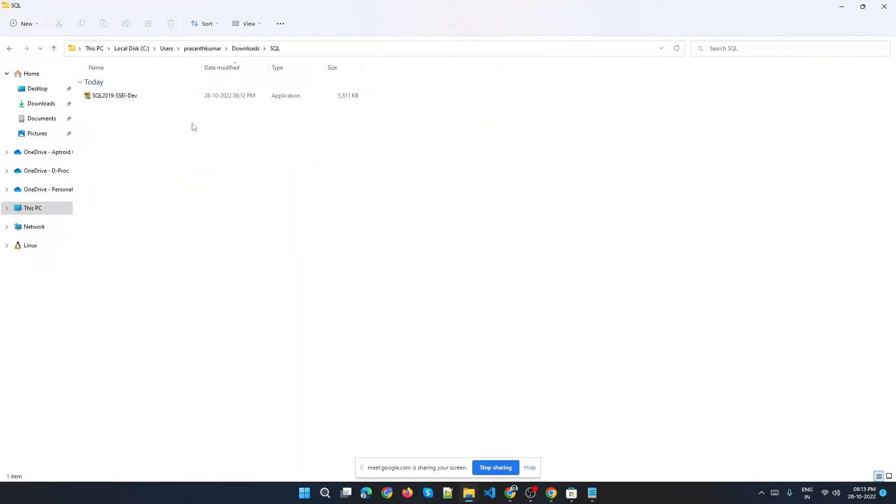
Launch the SQL2019-SSEI-Dev installer from the SQL folder.
click(135, 99)
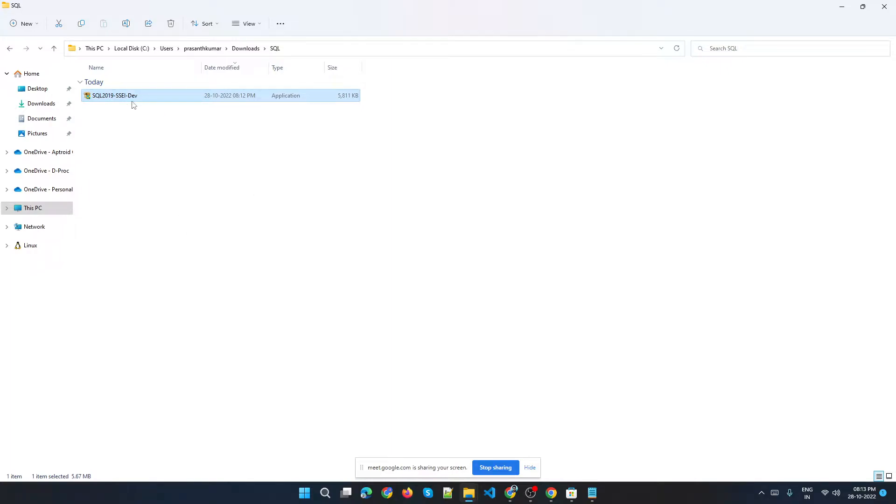
right_click(146, 100)
click(189, 146)
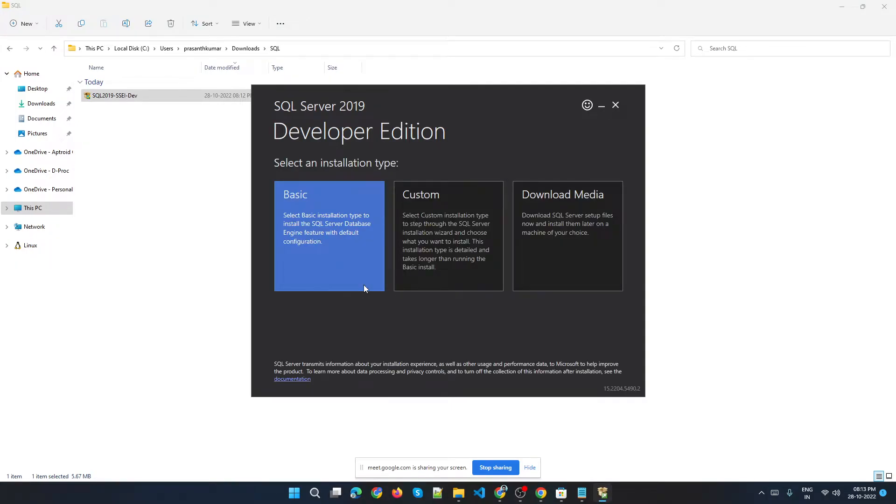
drag(459, 111, 441, 68)
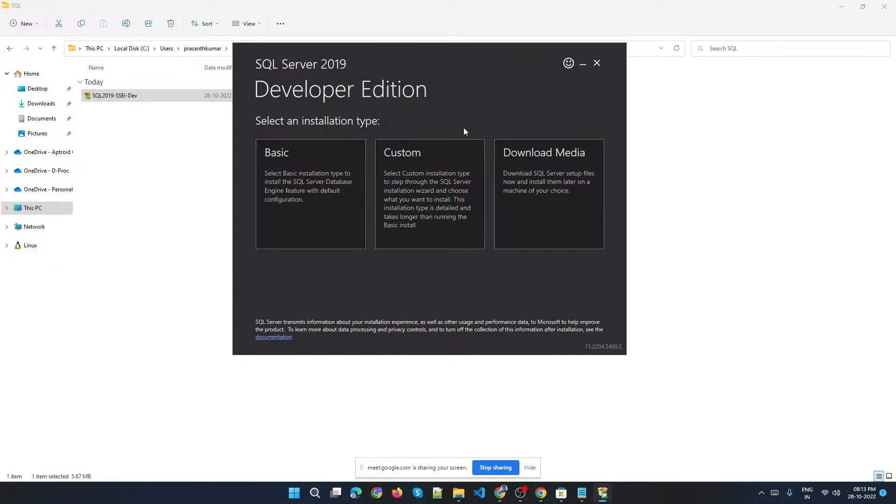
drag(457, 76, 444, 75)
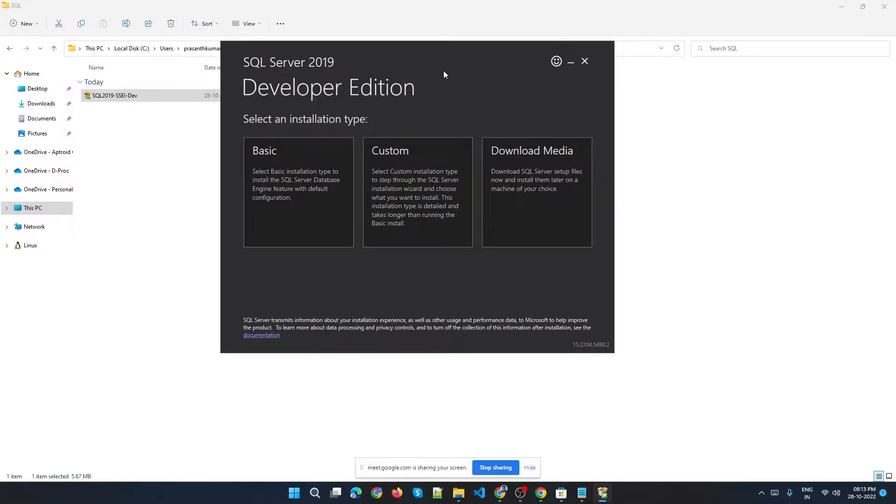
click(831, 493)
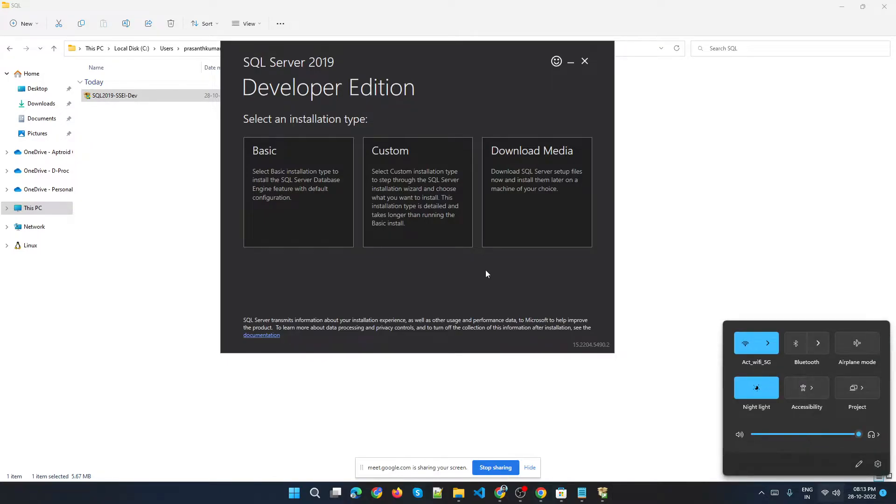
click(361, 283)
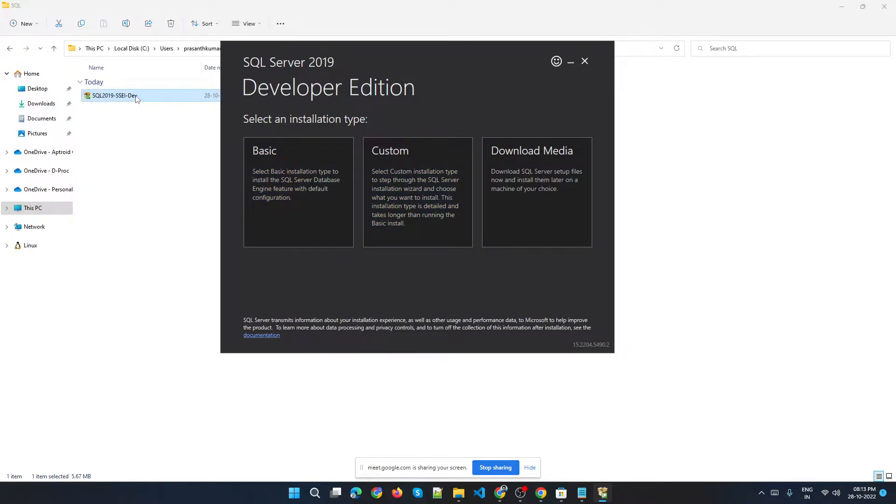
drag(372, 69, 406, 70)
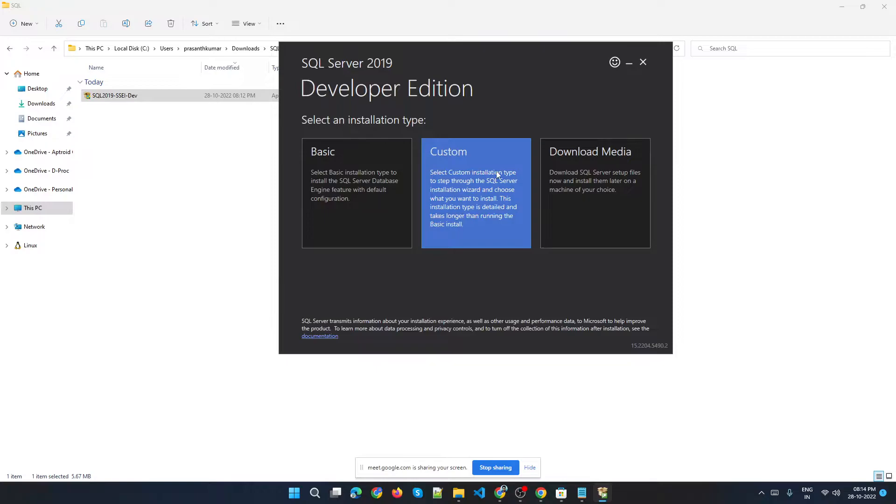
Choose the Custom installation type and start the install with the media location C:\SQL2019.
click(464, 193)
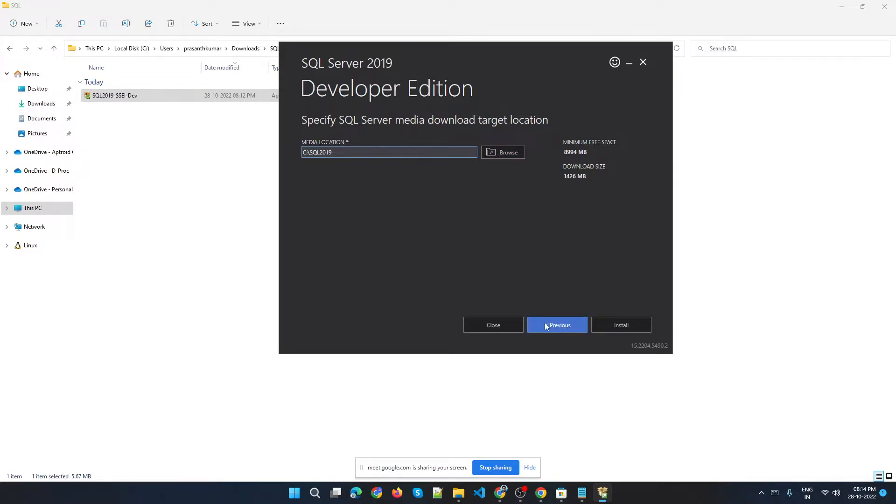
click(617, 325)
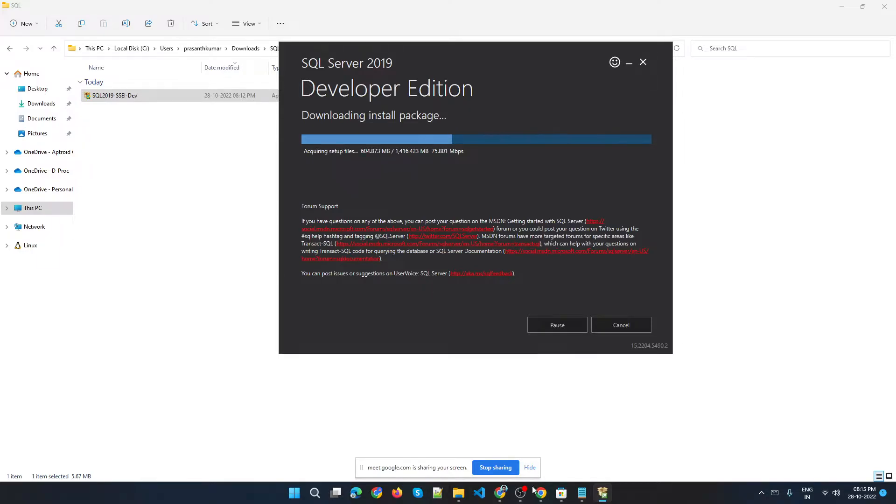
Switch to the Meet tab and review the host controls panel, then close it.
click(503, 497)
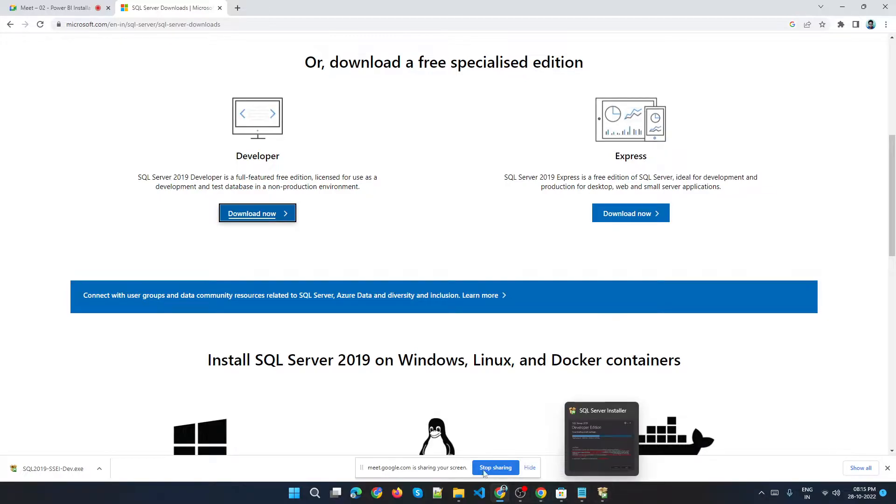
click(91, 5)
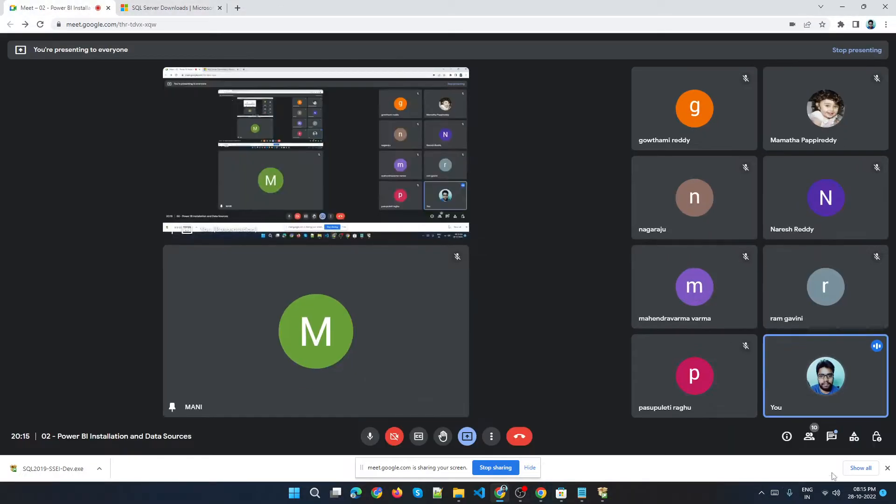
click(856, 442)
click(877, 437)
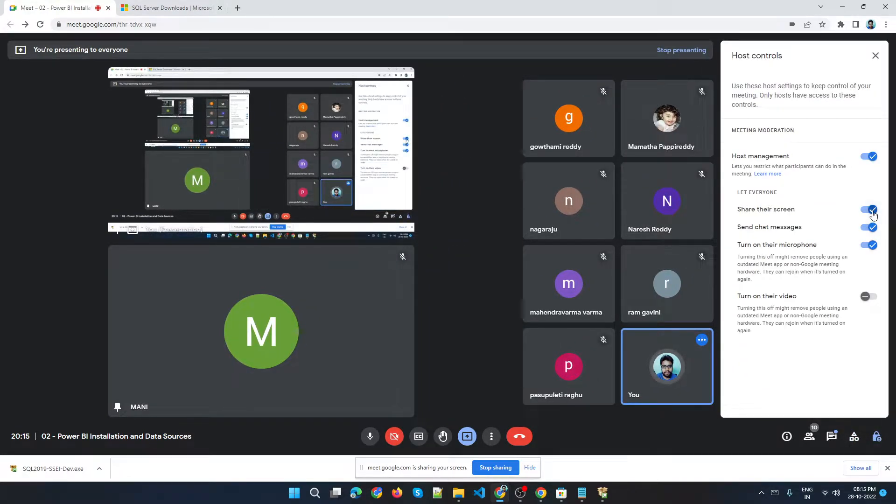
click(874, 58)
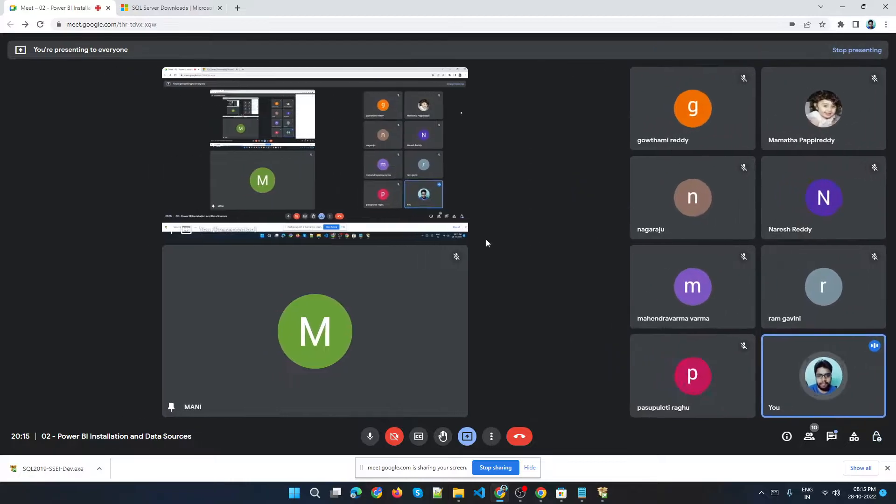
click(602, 493)
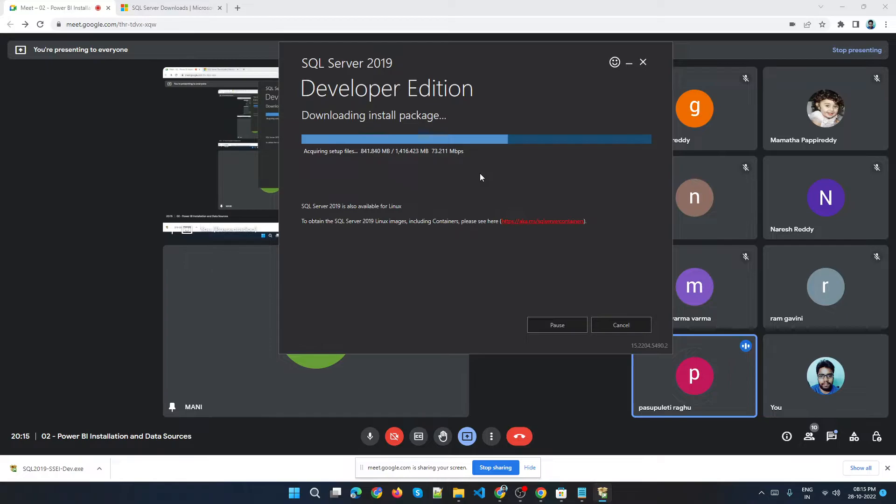
drag(538, 92, 383, 106)
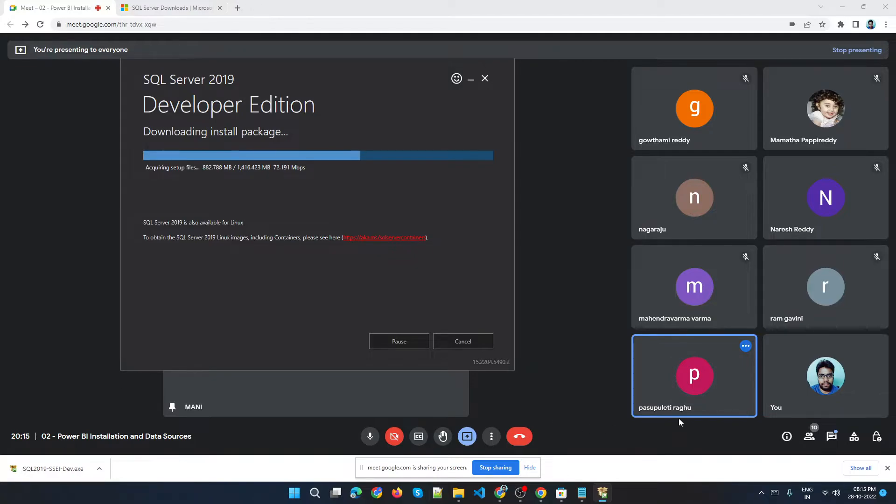
Toggle the Share their screen permission in host controls off and back on, then close the panel.
click(856, 438)
click(875, 438)
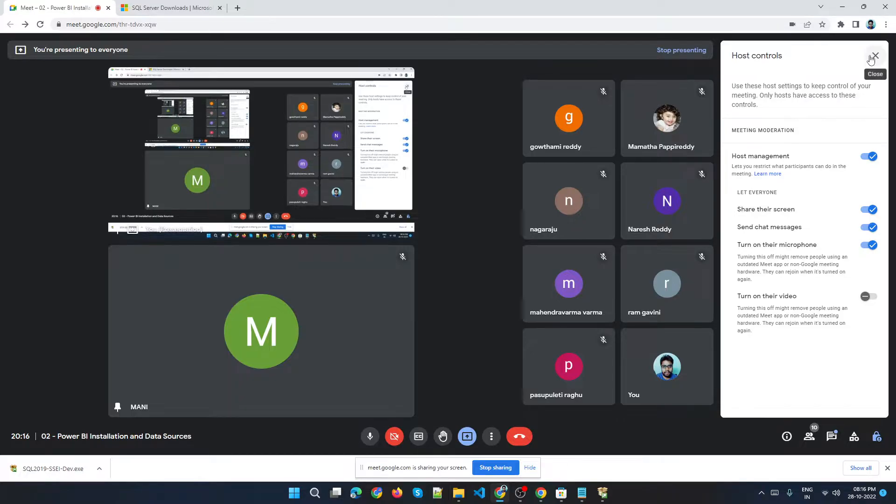
click(867, 211)
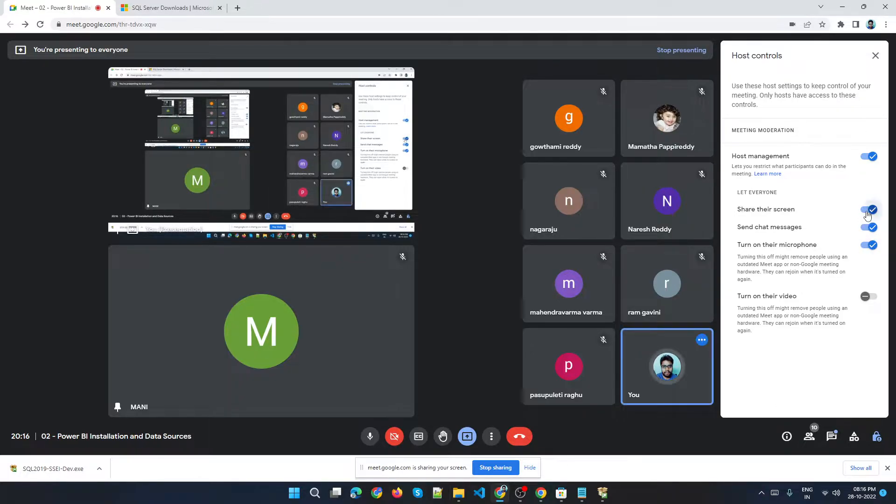
click(866, 211)
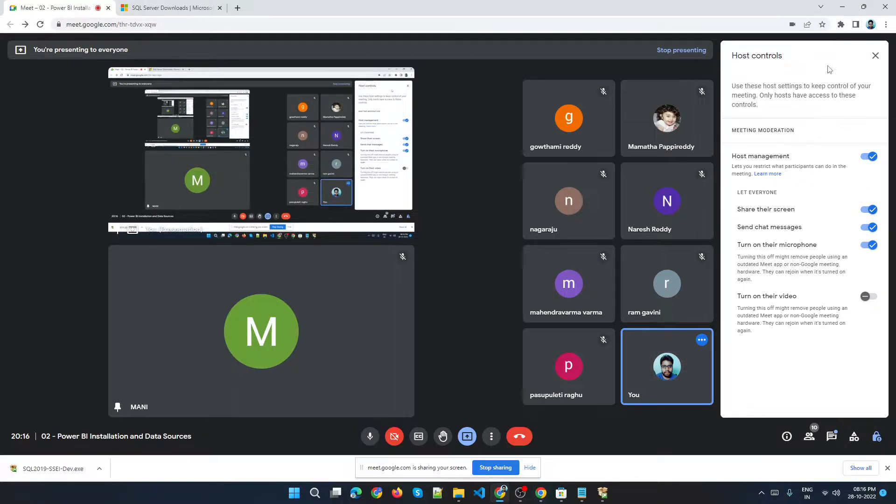
click(877, 55)
Bring the installer forward and follow its download progress until the Installation Center opens.
click(603, 493)
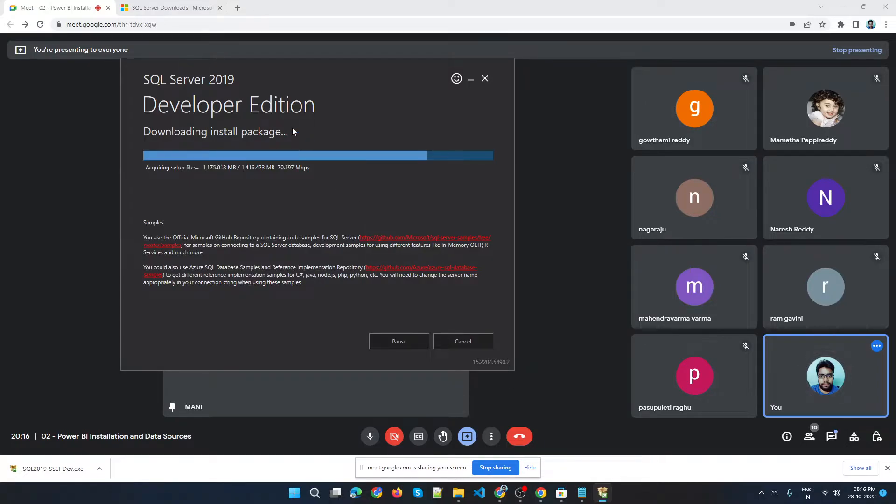
drag(296, 88, 333, 87)
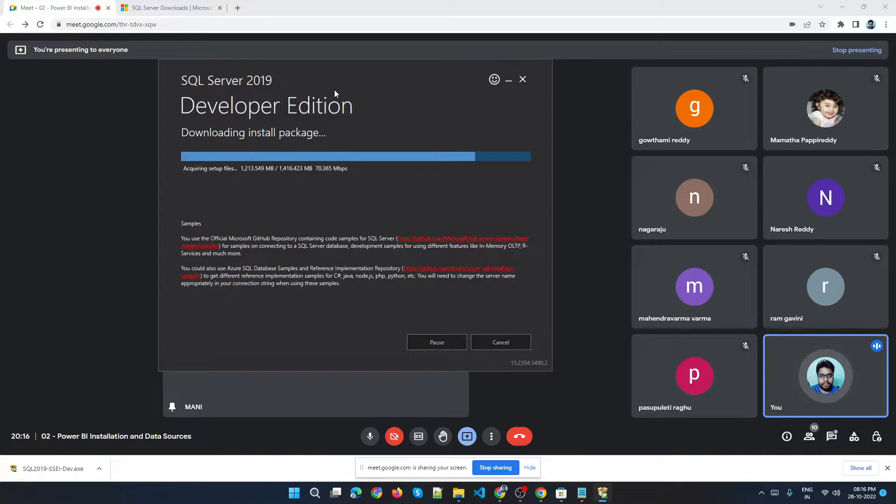
drag(340, 107, 367, 110)
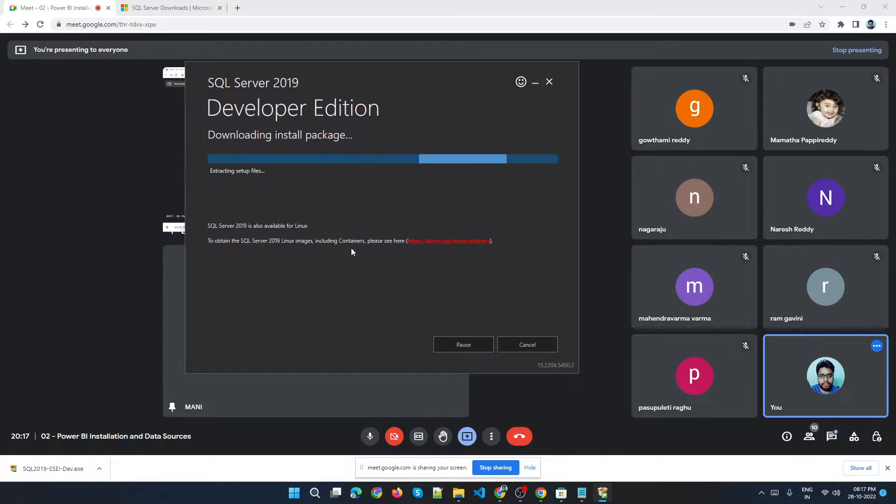
drag(354, 73, 314, 149)
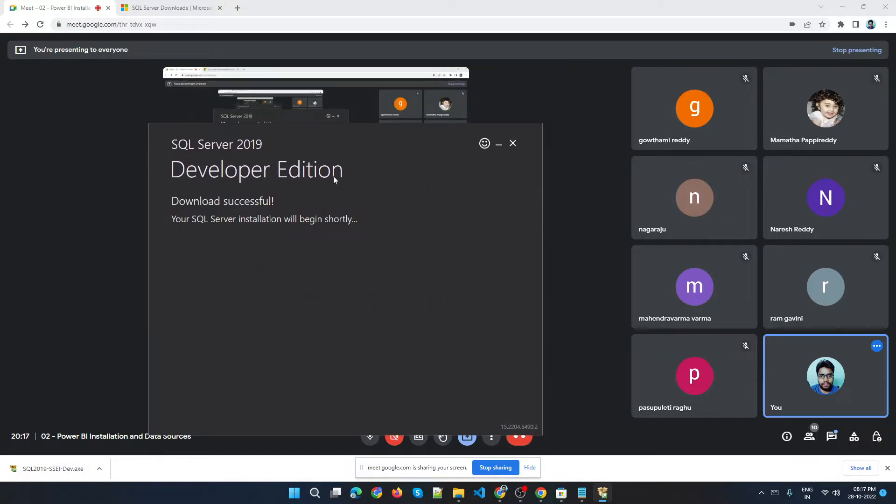
drag(398, 212, 446, 158)
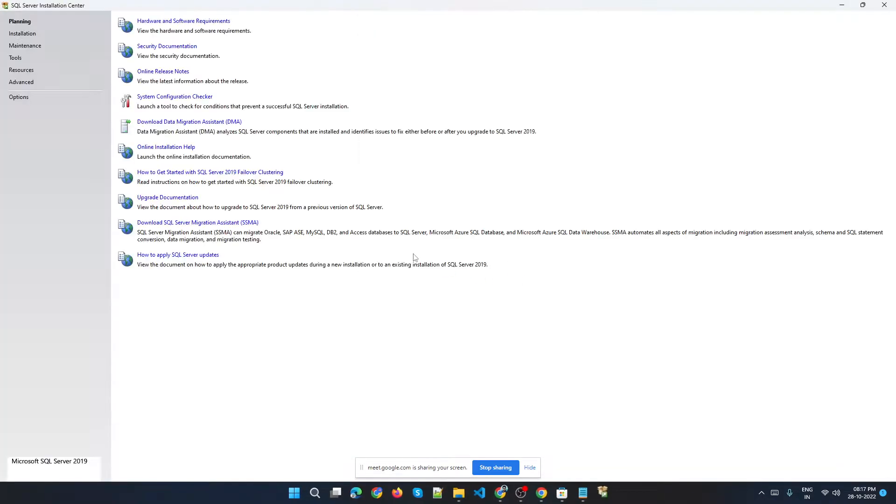
Browse the Installation and Planning pages of the SQL Server Installation Center.
click(29, 35)
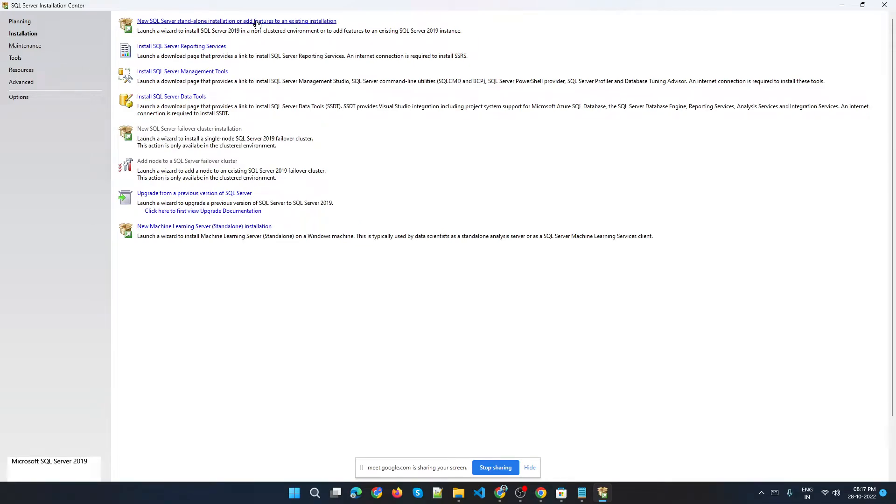
click(20, 22)
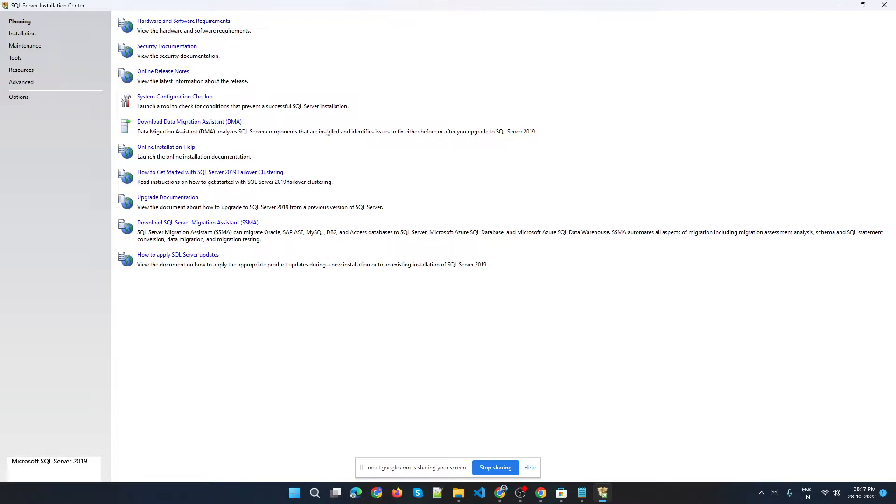
click(22, 34)
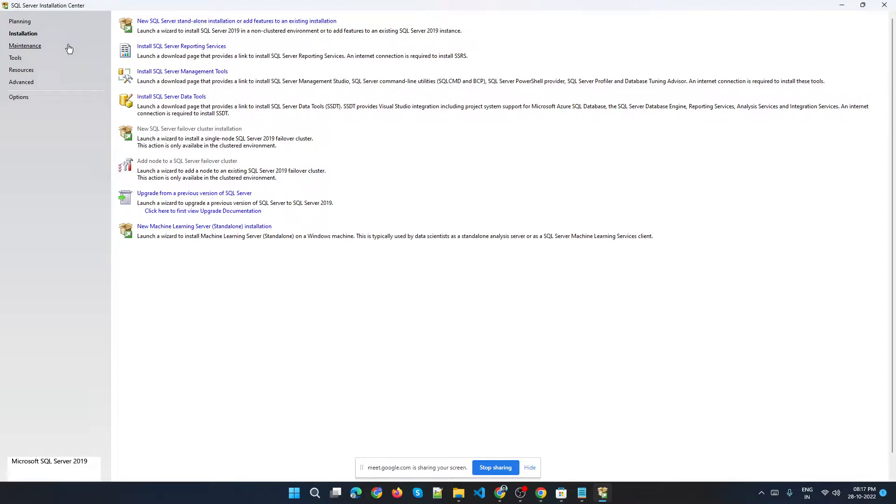
Start a new SQL Server stand-alone installation from the Installation Center.
click(18, 21)
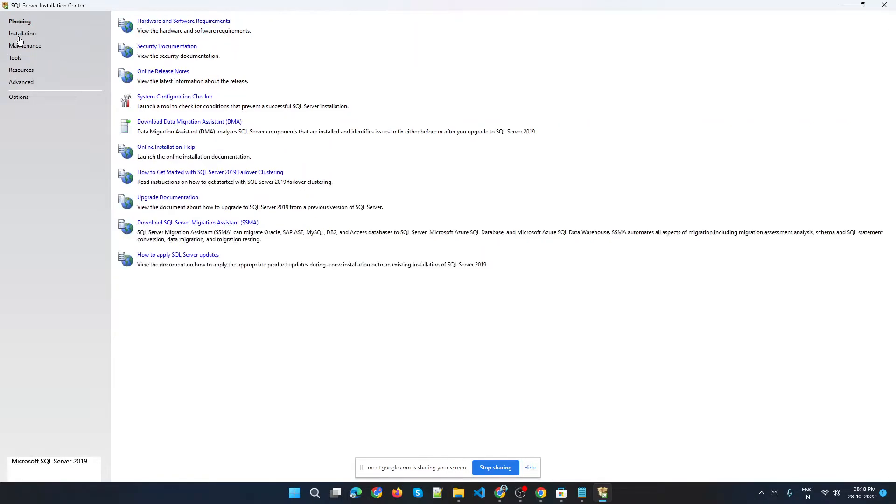
click(22, 34)
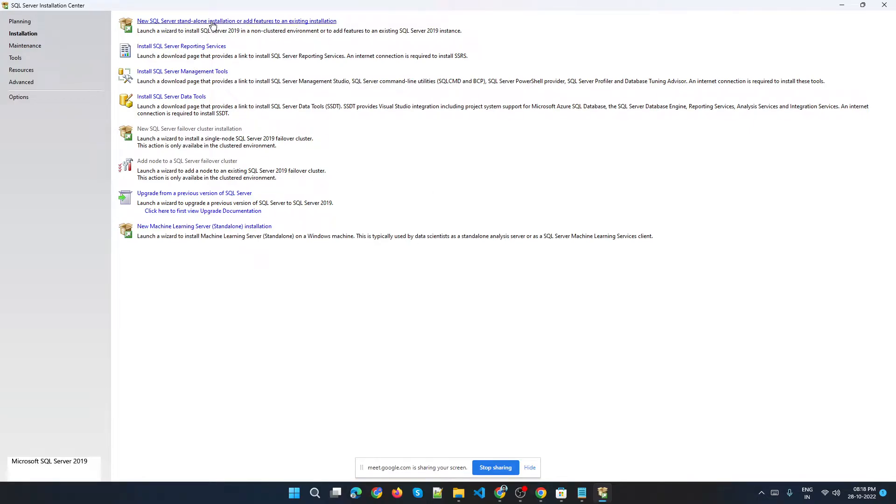
click(242, 27)
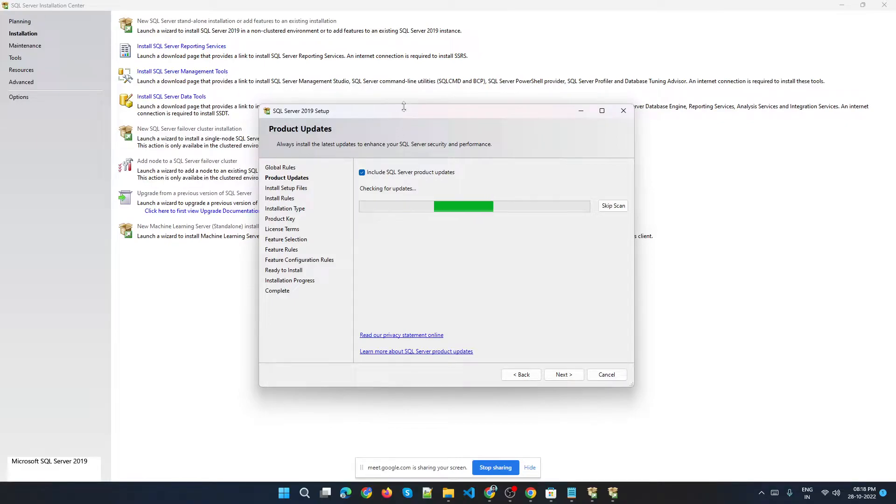
Skip the product updates scan and continue past the install rules to the installation type page.
drag(402, 113, 344, 48)
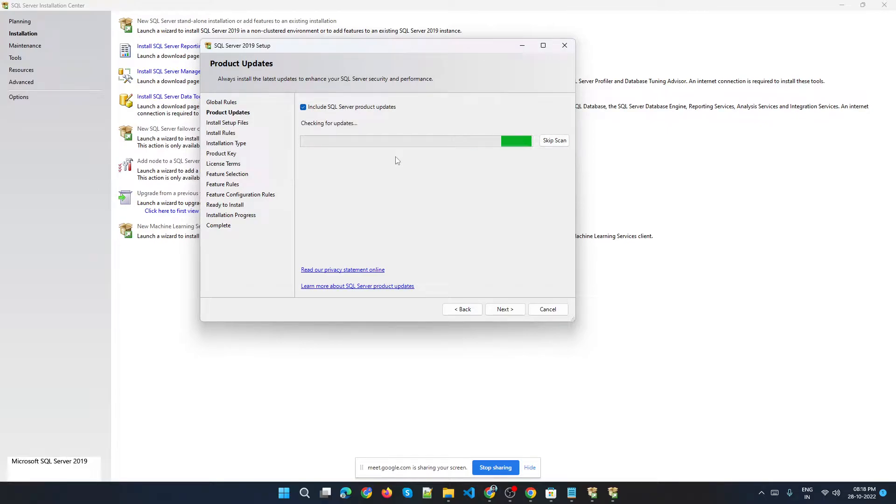
click(561, 142)
click(504, 311)
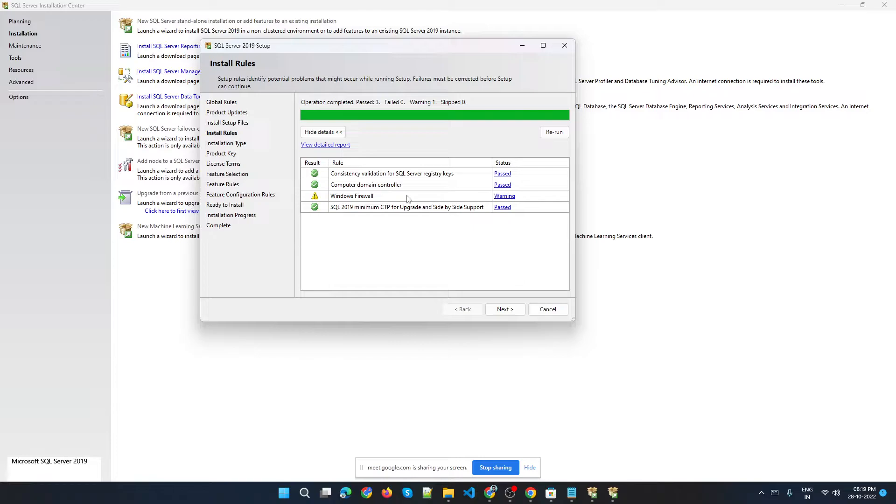
click(500, 310)
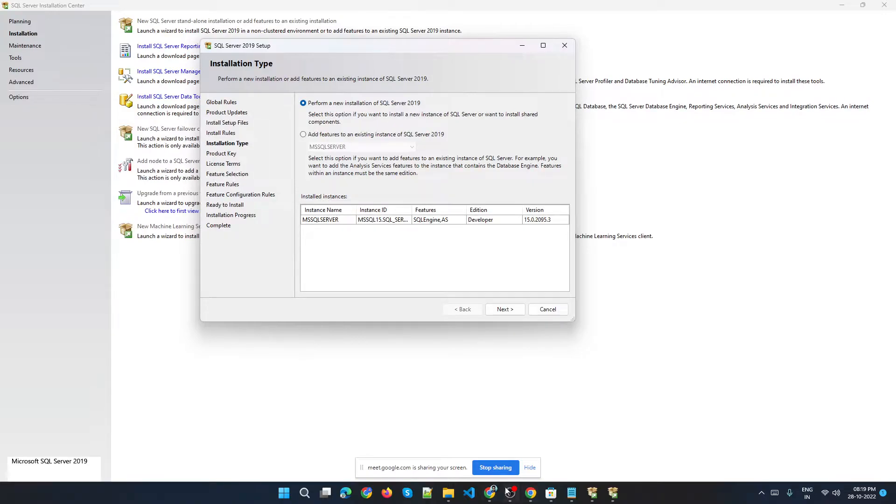
Switch to the Meet tab, toggle the microphone off and back on, and return to the setup wizard.
click(491, 493)
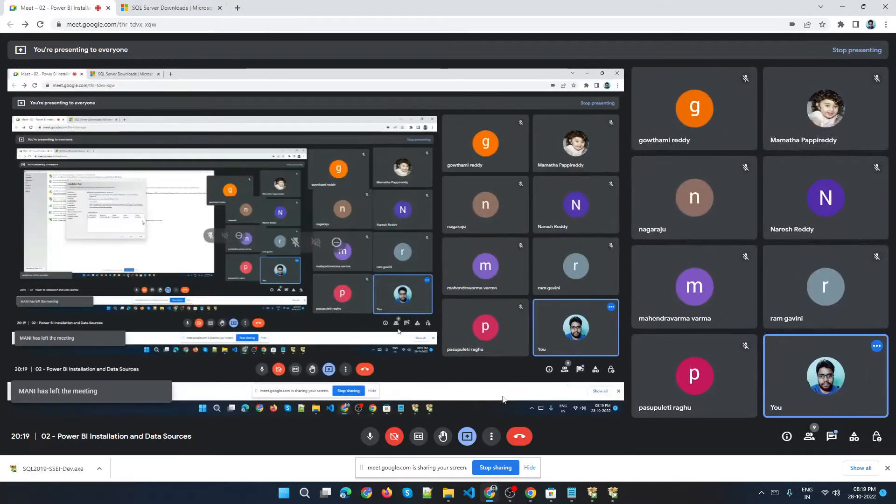
click(371, 437)
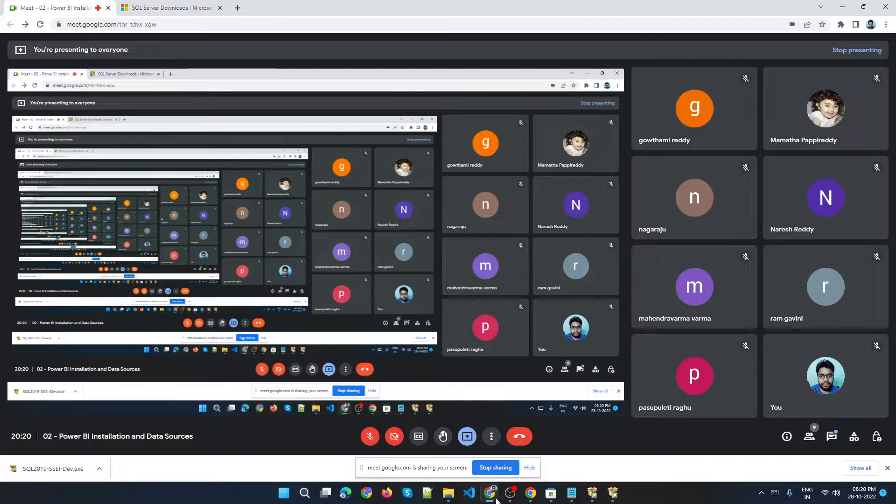
click(370, 436)
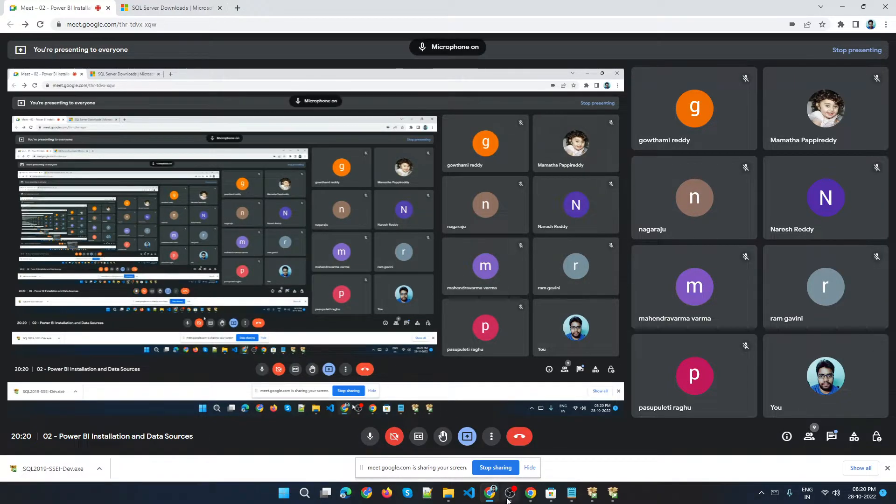
mouse_move(531, 496)
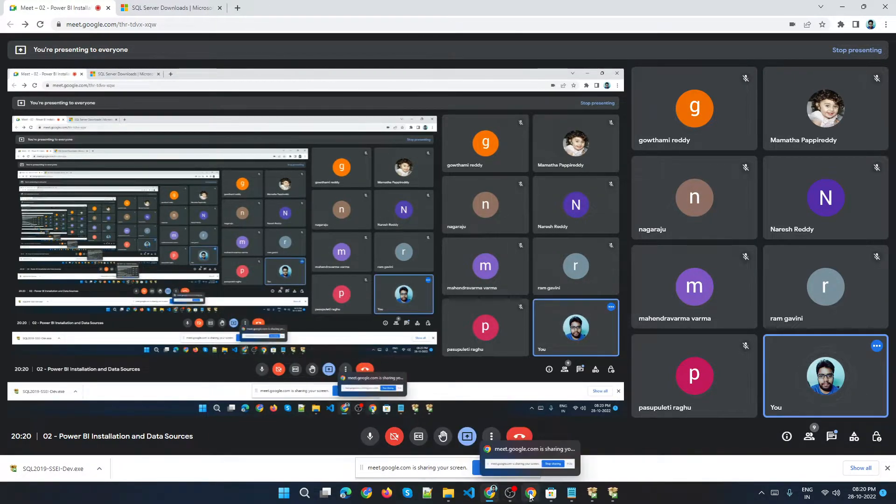
click(613, 496)
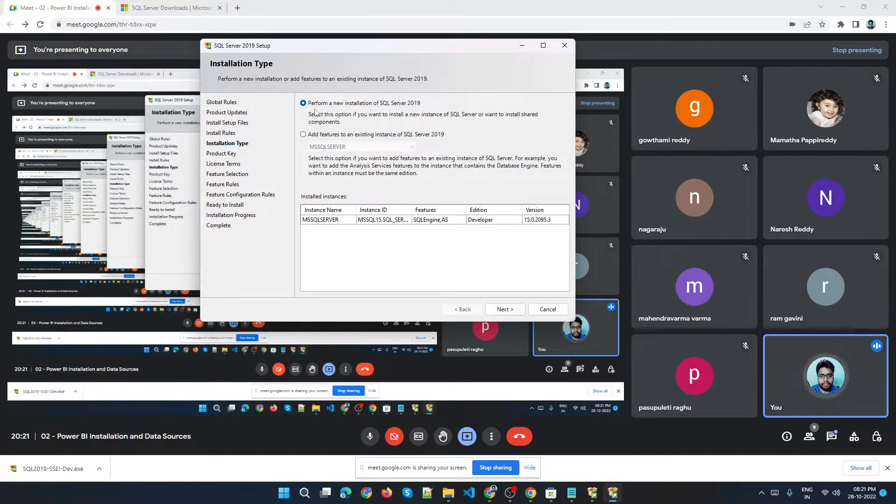
Choose to perform a new installation of SQL Server 2019 and continue to the product key page.
click(326, 135)
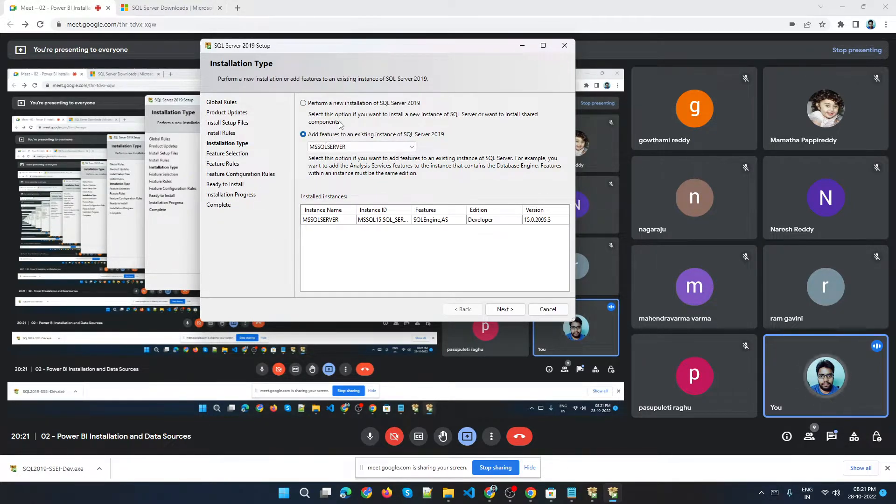
click(358, 104)
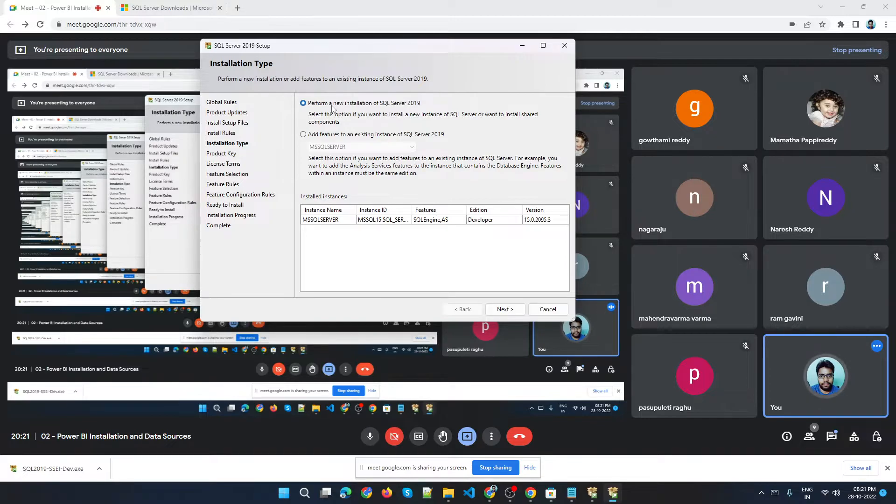
click(502, 307)
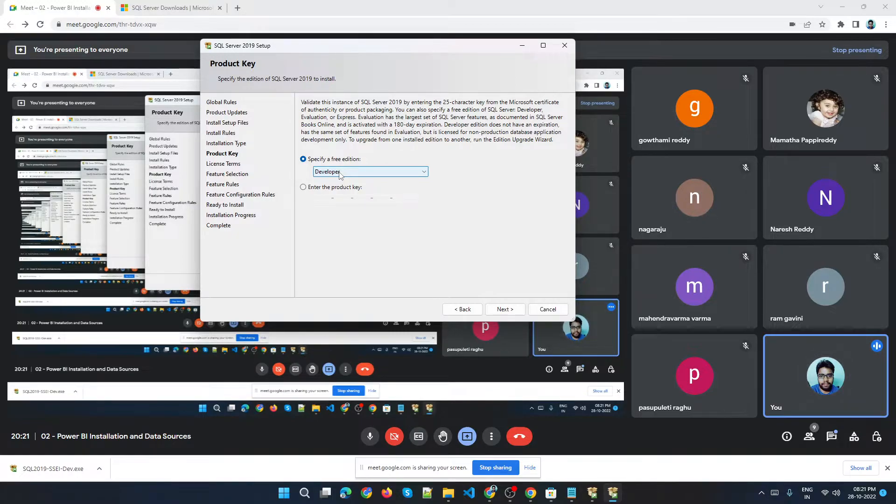
Set the free edition to Evaluation.
click(356, 176)
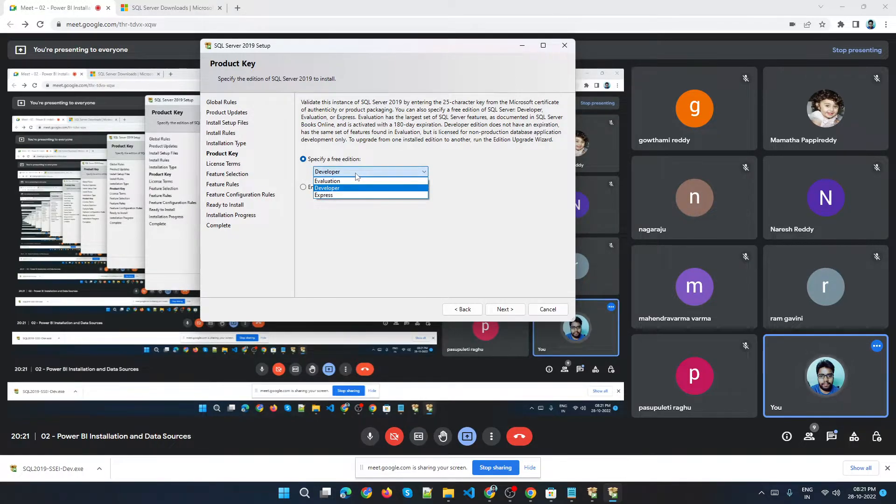
click(337, 181)
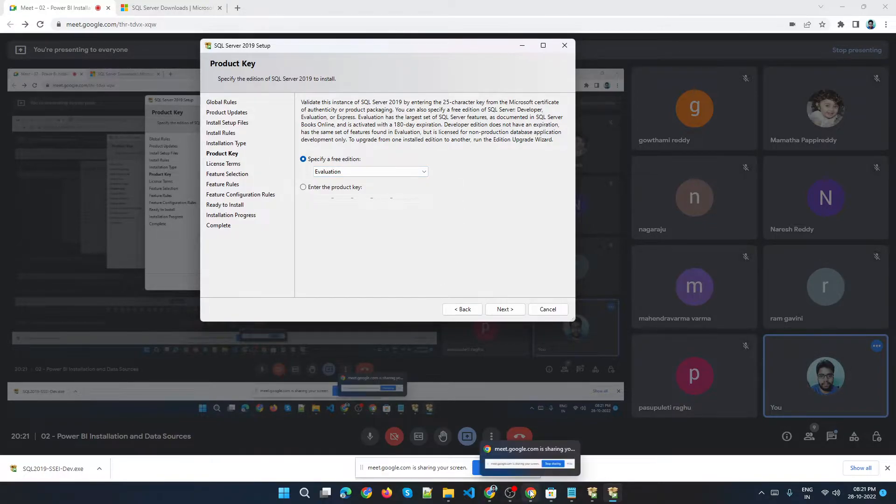
Switch to the meeting, admit the participant asking to join, and return to the setup wizard.
click(490, 494)
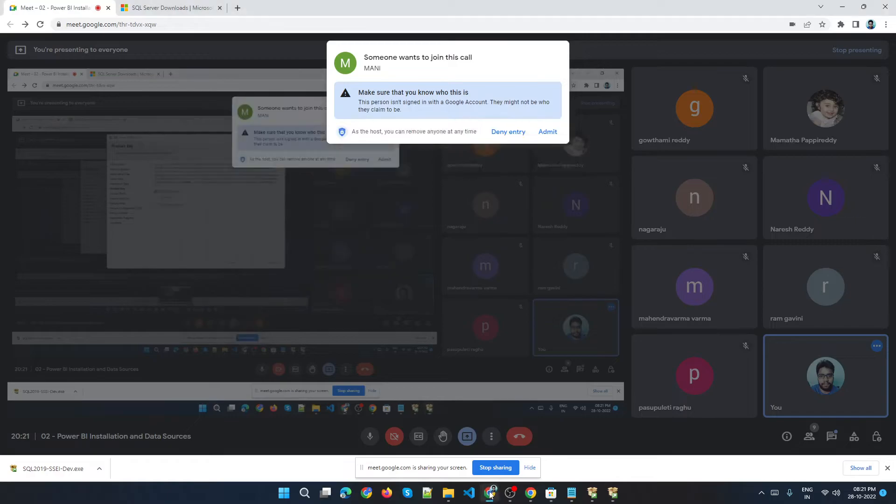
click(547, 132)
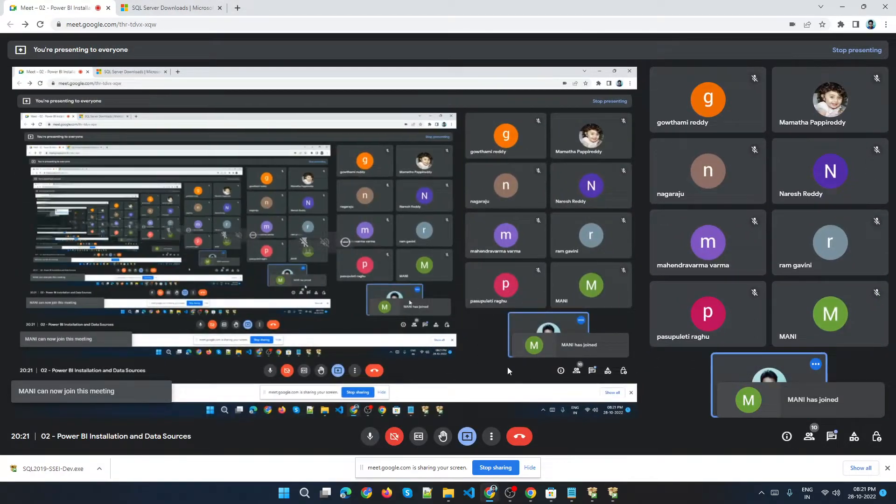
click(610, 500)
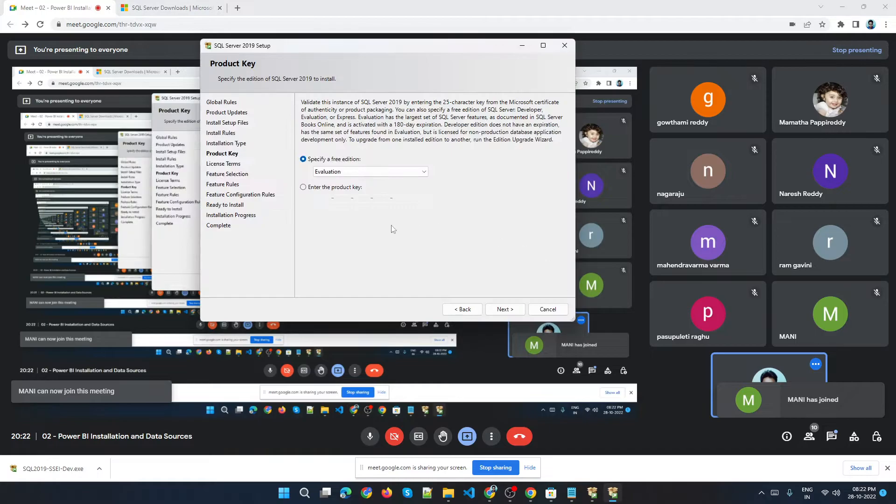
Set the free edition to Developer and continue to the license terms page.
click(348, 172)
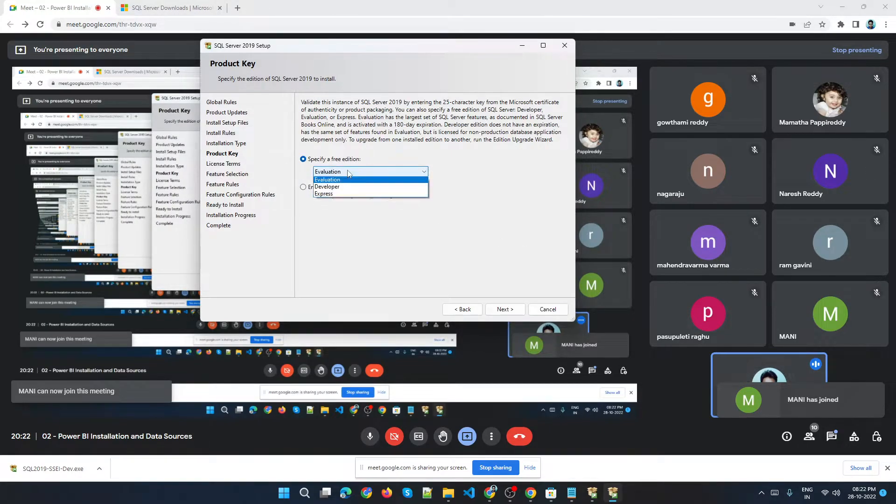
click(336, 195)
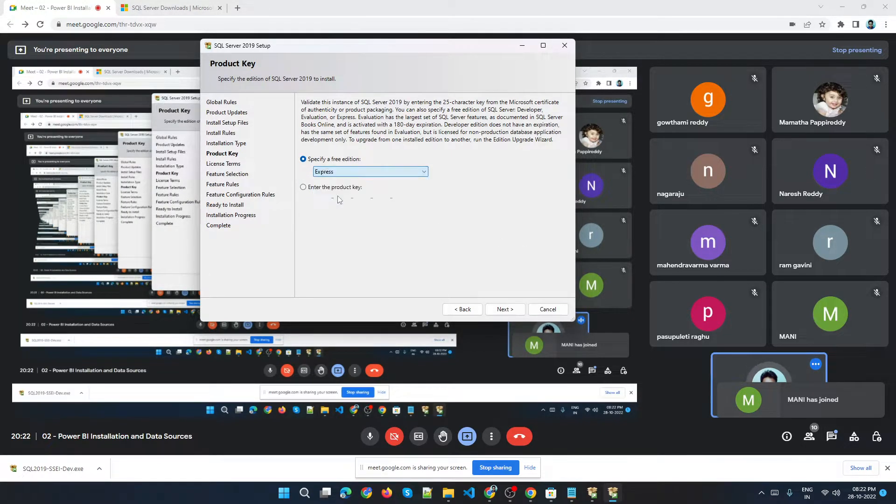
click(365, 173)
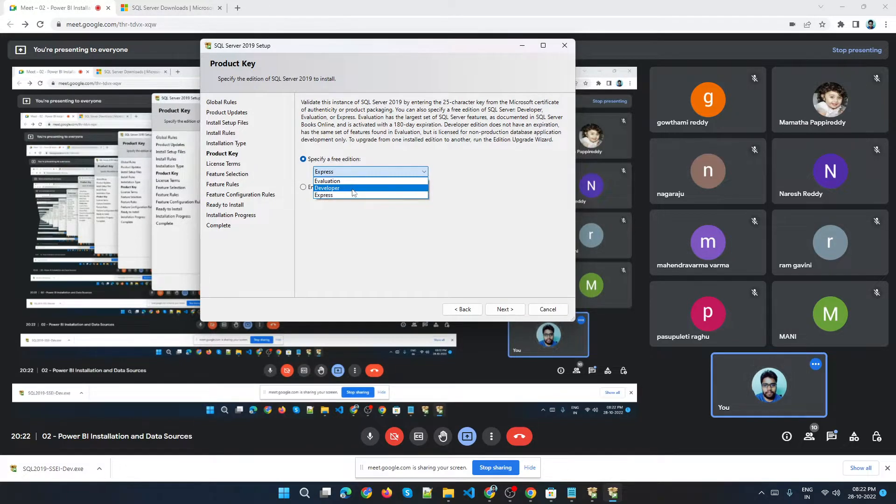
click(353, 188)
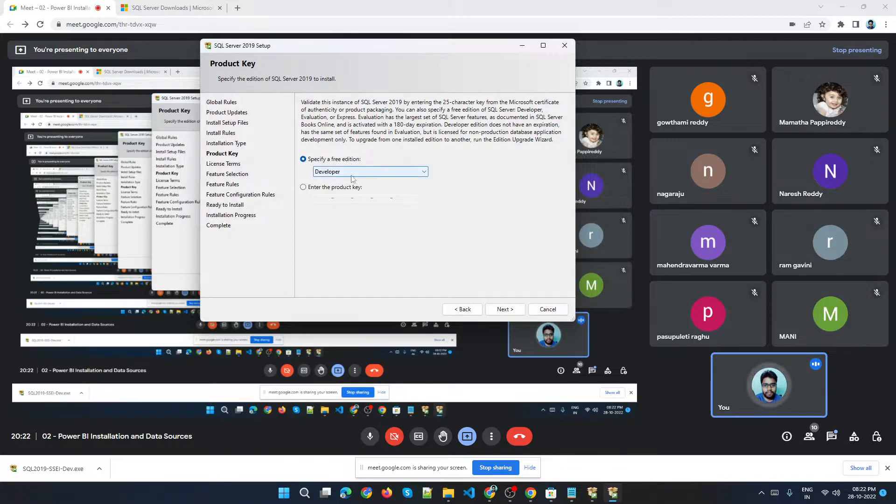
click(518, 313)
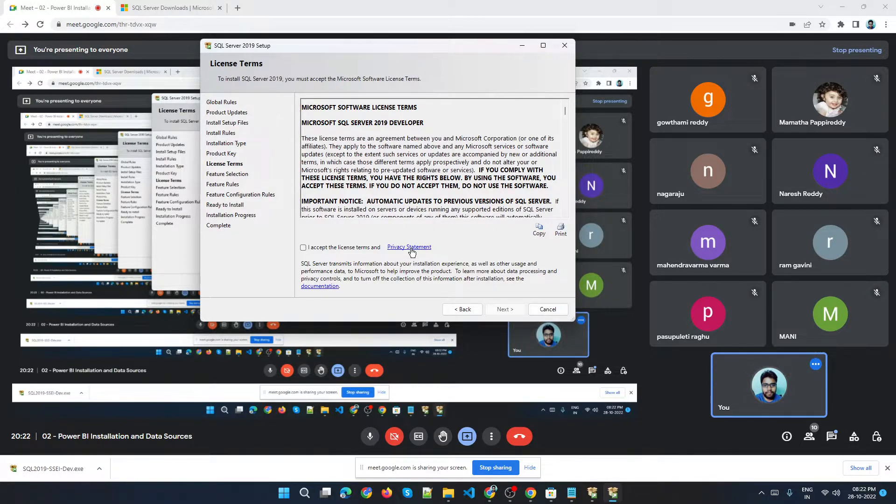
Accept the license terms and continue to feature selection.
click(329, 248)
click(504, 310)
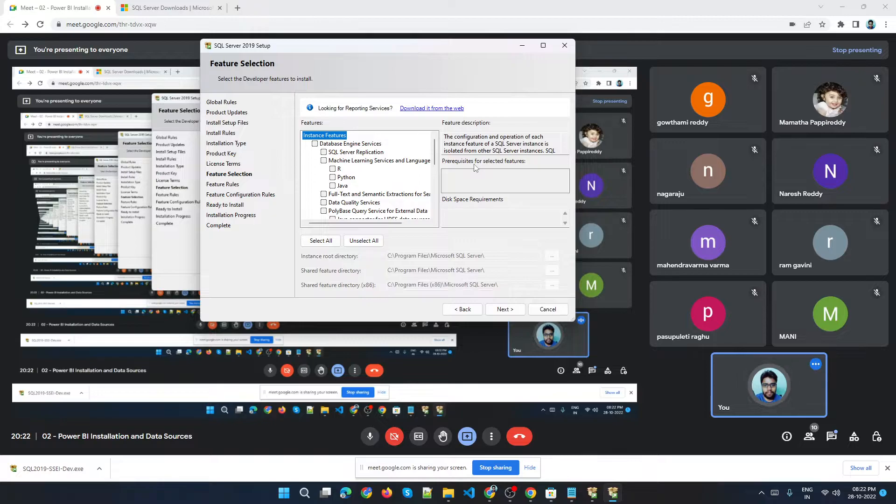
Maximize the setup window, toggle Database Engine Services, then select all features and unselect them all again.
click(542, 46)
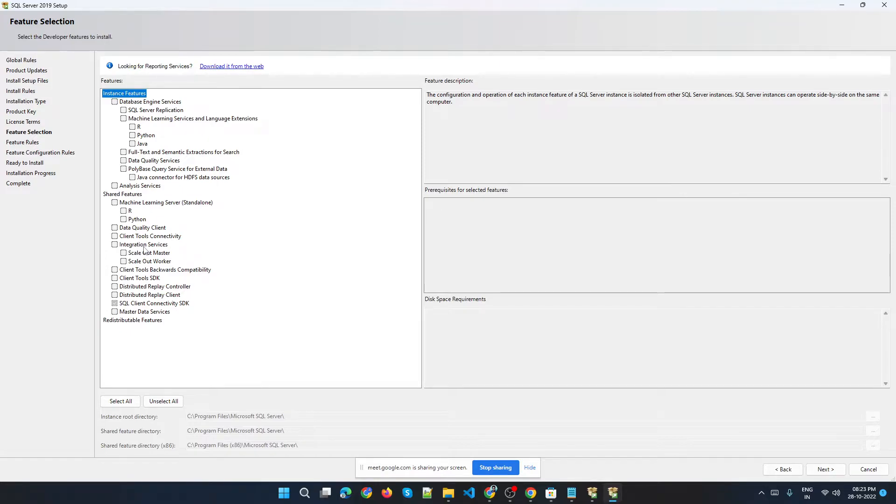
click(172, 102)
click(115, 102)
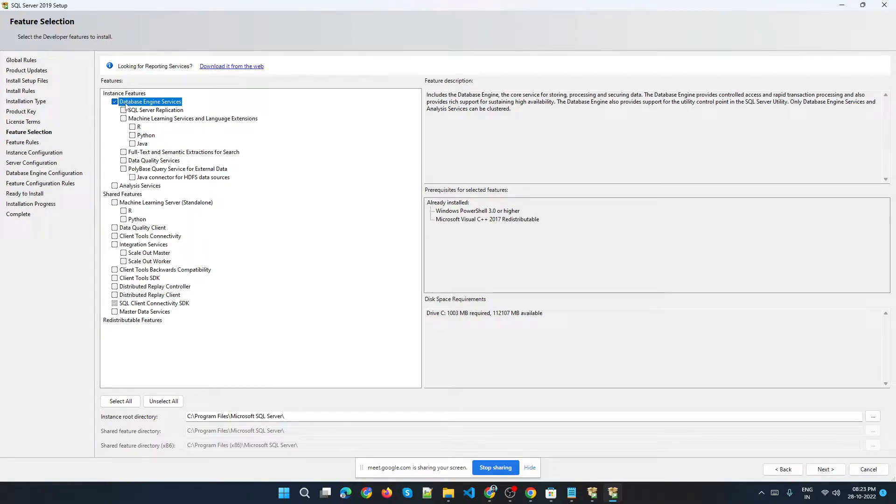
click(115, 102)
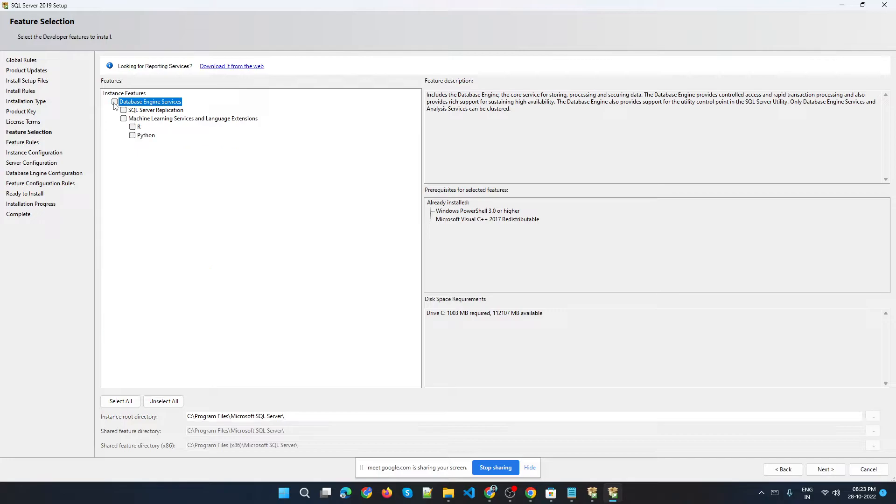
click(121, 401)
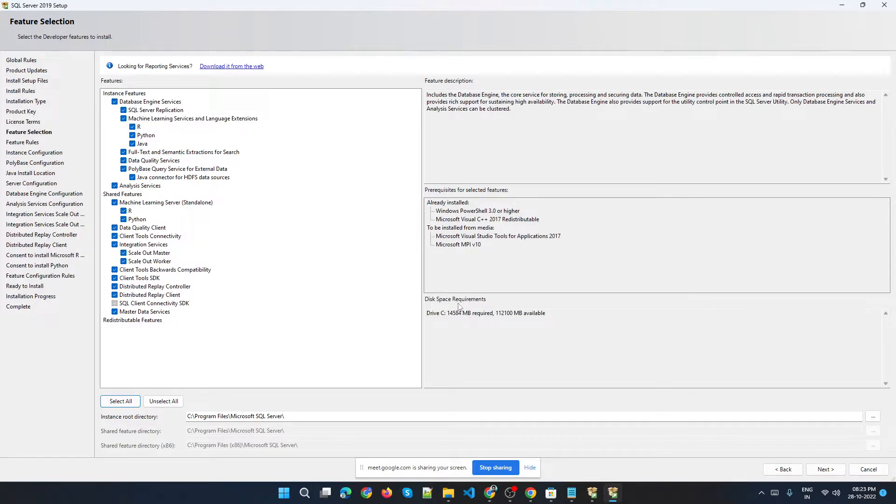
click(164, 401)
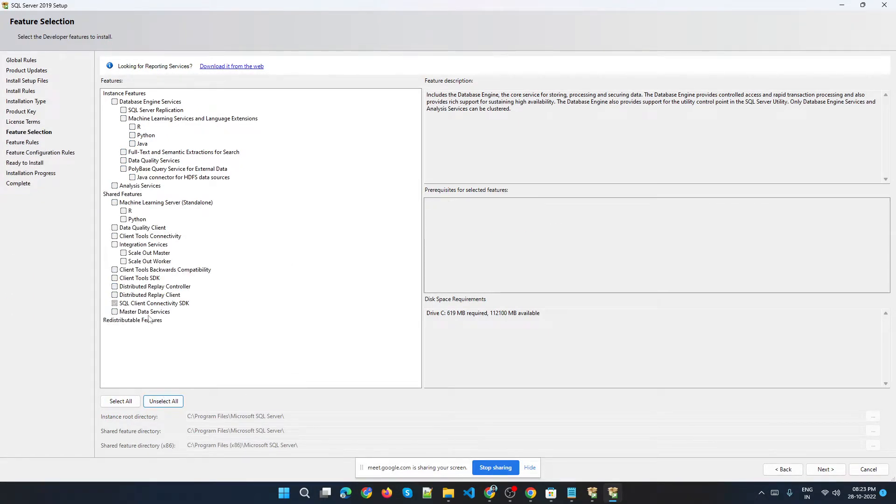
Select the Database Engine Services and Data Quality Client features, leaving Integration Services unchecked.
click(158, 103)
click(114, 101)
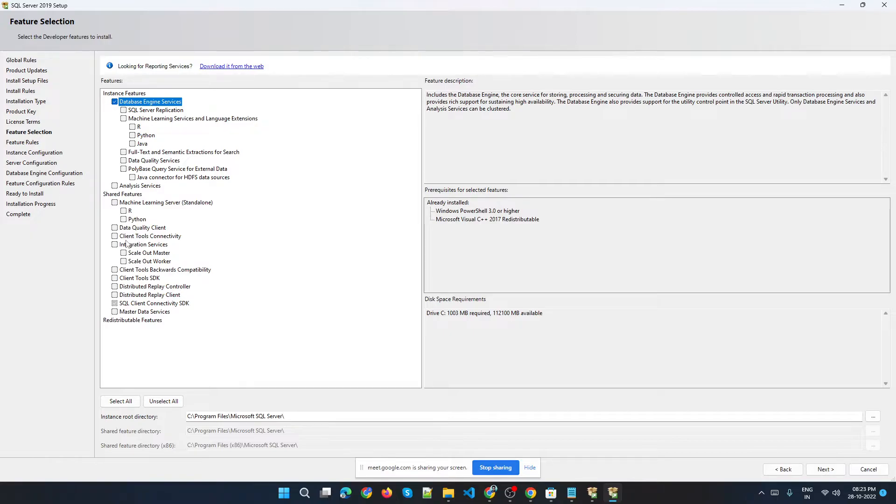
click(114, 228)
click(115, 245)
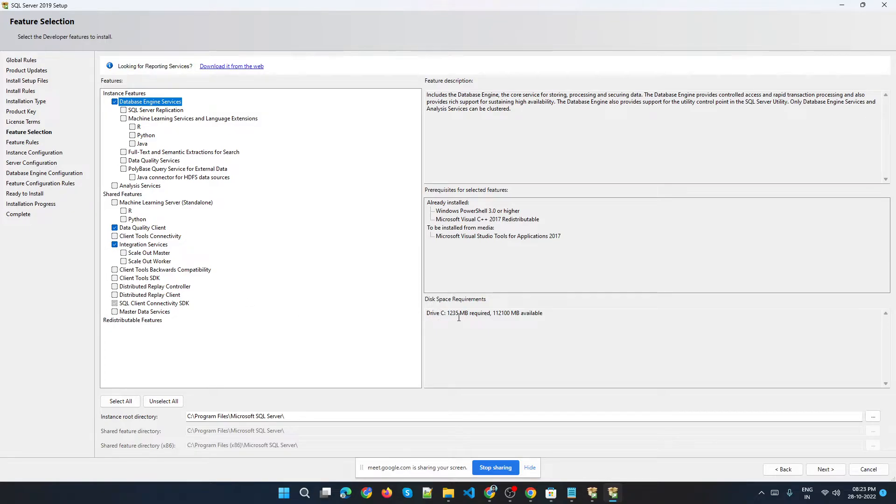
drag(449, 313, 545, 313)
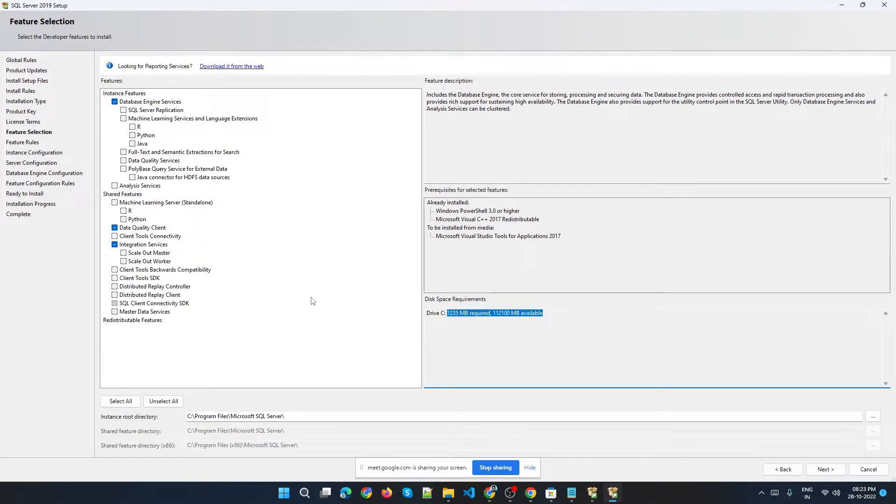
click(114, 245)
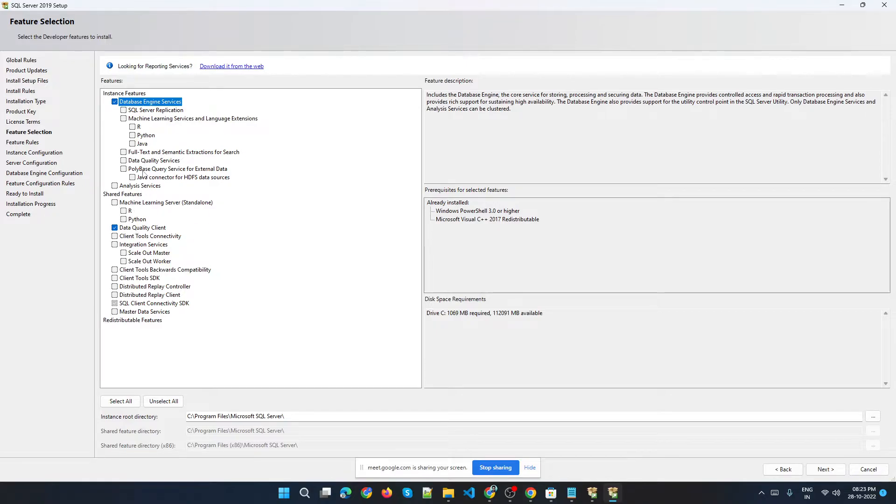
Add the Data Quality Services feature under Database Engine Services and continue to instance configuration.
click(123, 160)
click(149, 160)
click(142, 228)
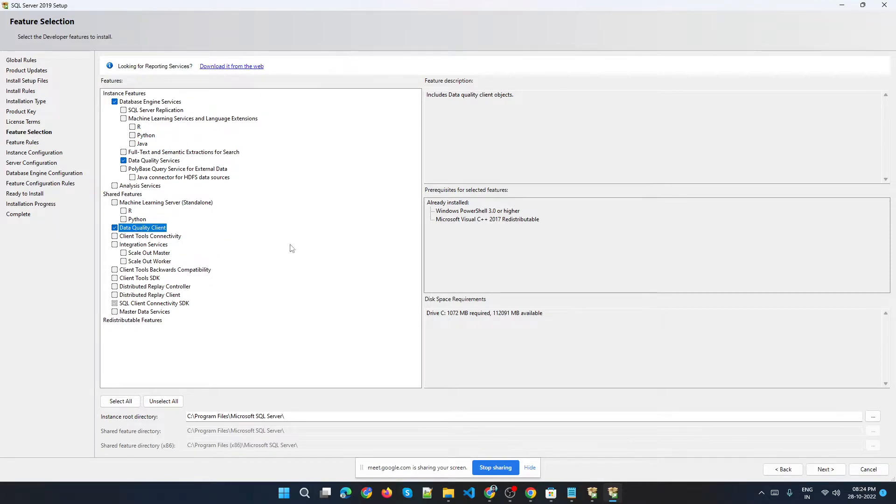
click(830, 470)
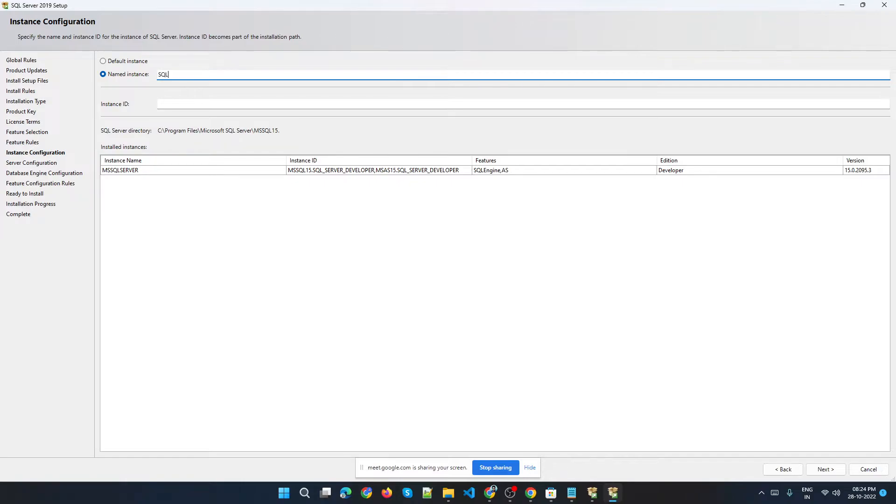
Enter SQL_SERVER as the named instance.
text(RVER)
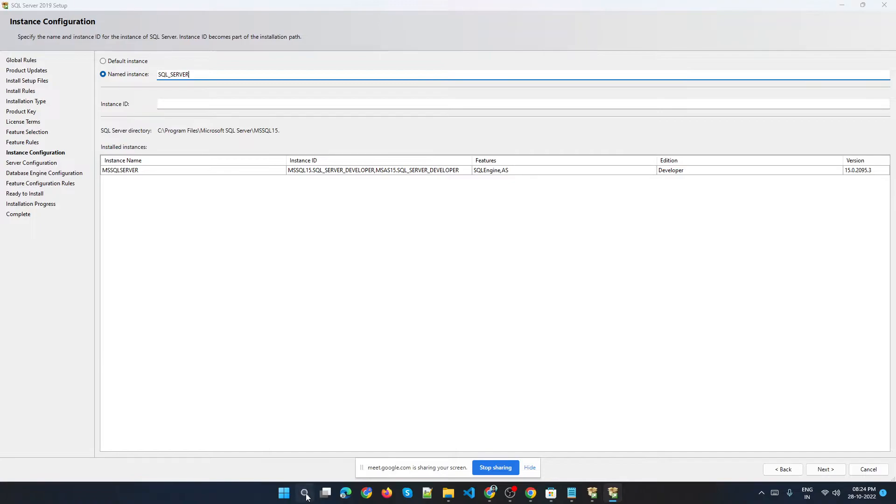
Search for SSMS and launch Microsoft SQL Server Management Studio 19 as administrator.
click(304, 494)
text(ssMS)
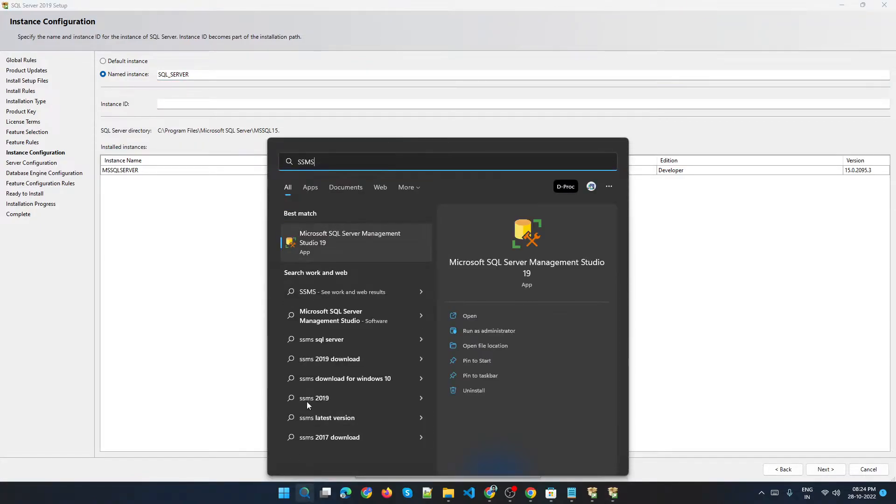
right_click(349, 231)
click(400, 243)
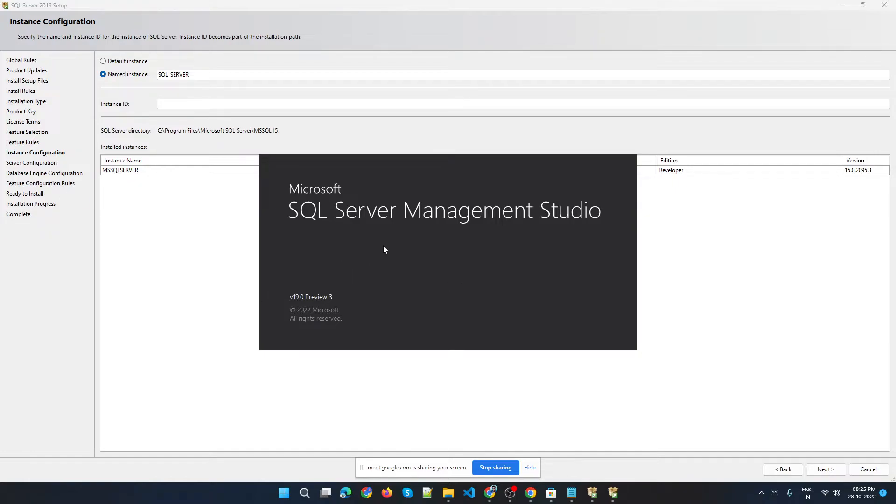
Rename the named instance to SQLDEV_2022.
click(207, 77)
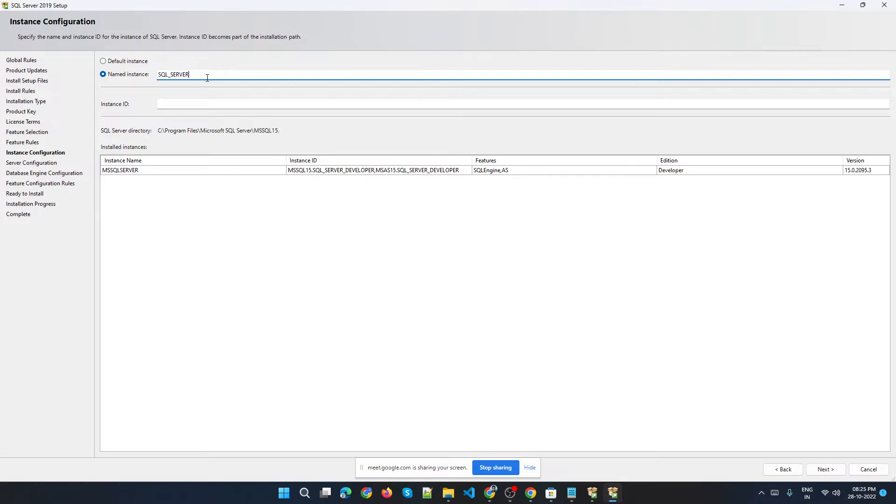
text(_D)
key(BackSpace)
key(BackSpace)
key(BackSpace)
key(BackSpace)
key(BackSpace)
key(BackSpace)
key(BackSpace)
key(BackSpace)
key(BackSpace)
key(BackSpace)
key(BackSpace)
key(BackSpace)
text(DEV)
Minimize windows to reach Management Studio and browse the local Database Engine servers for the connection, then cancel.
click(842, 5)
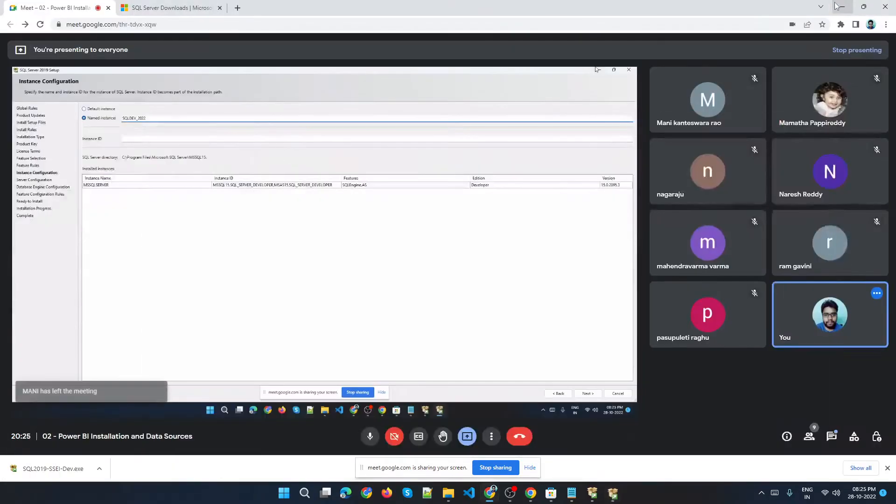
click(842, 6)
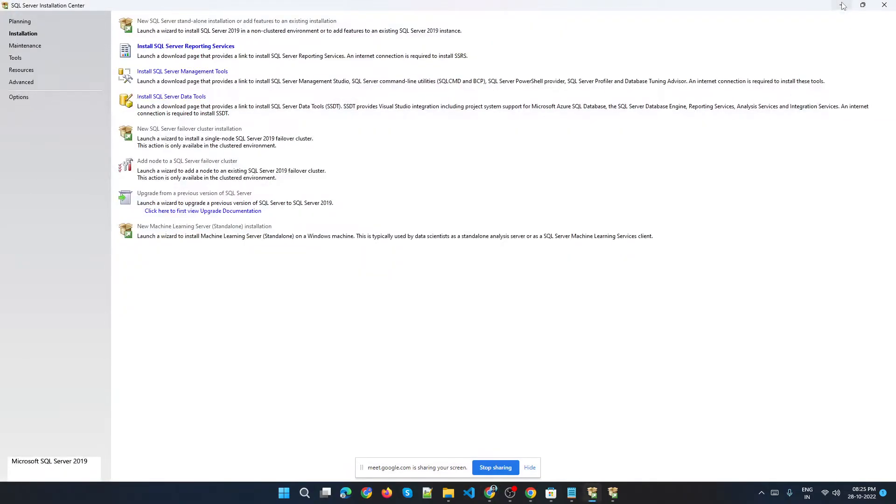
click(843, 6)
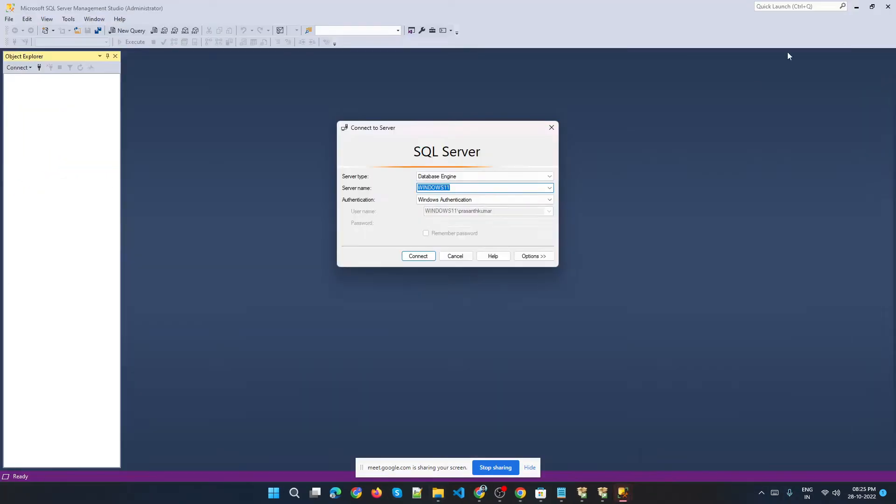
click(550, 187)
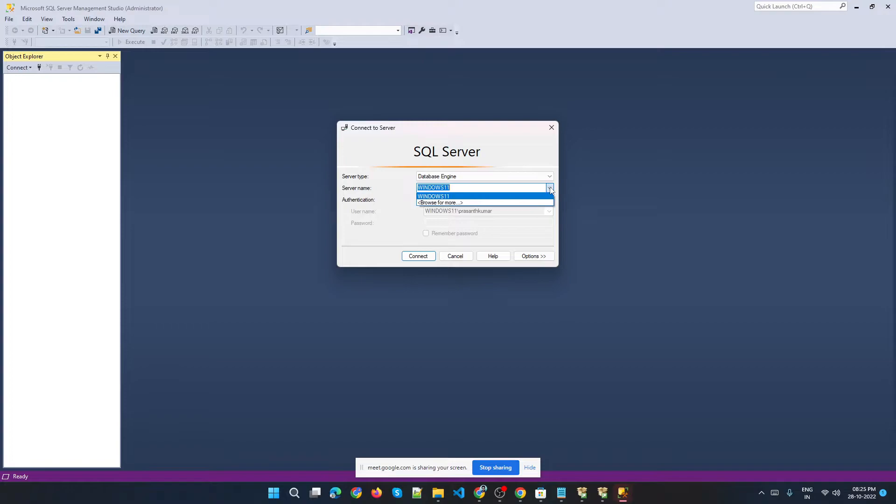
click(441, 203)
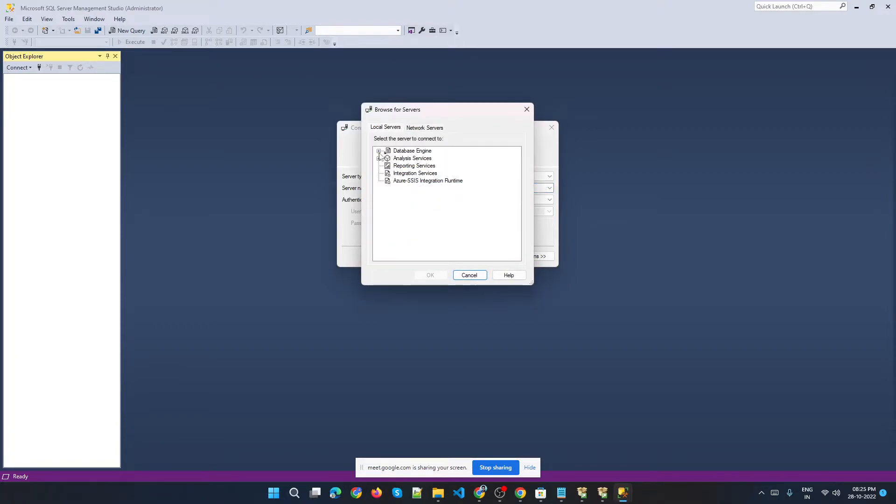
click(378, 152)
click(419, 159)
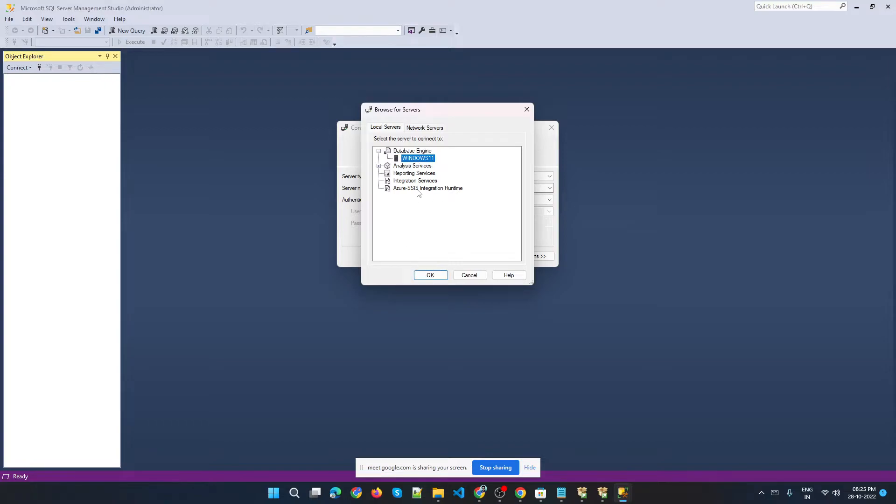
click(470, 276)
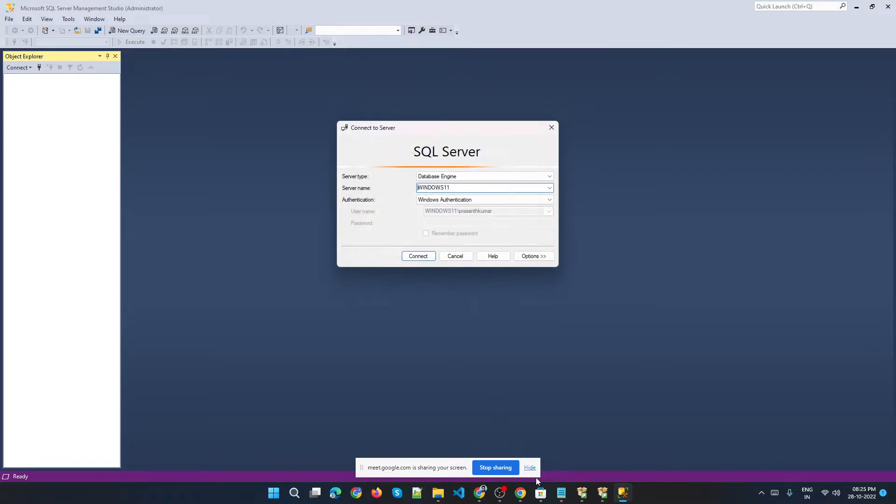
Return to setup, set the named instance to SQL_DEV_2022 and continue to server configuration.
click(602, 493)
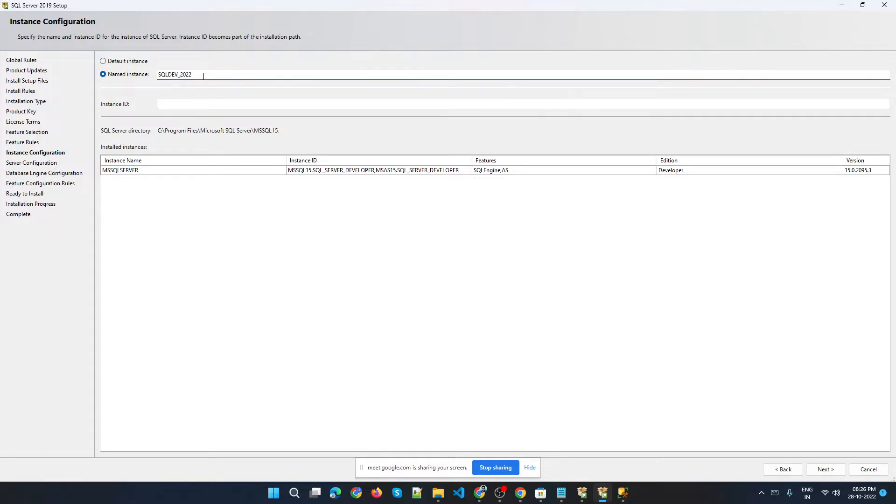
click(130, 64)
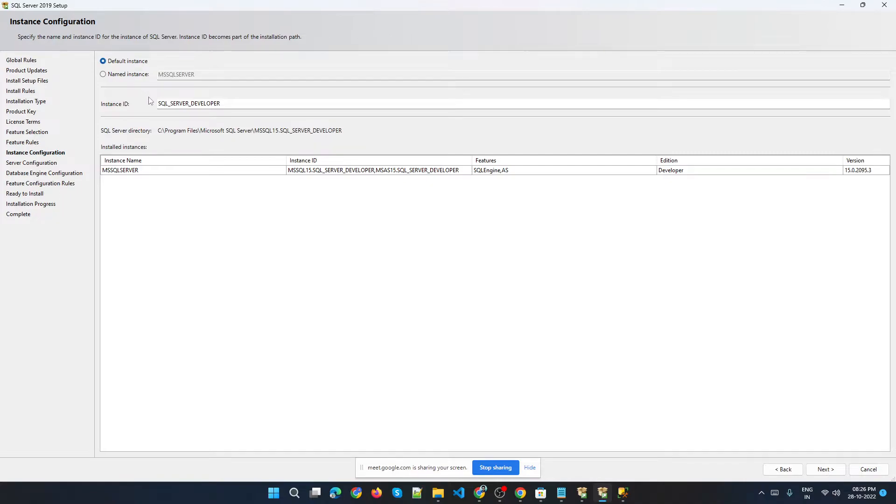
double_click(192, 104)
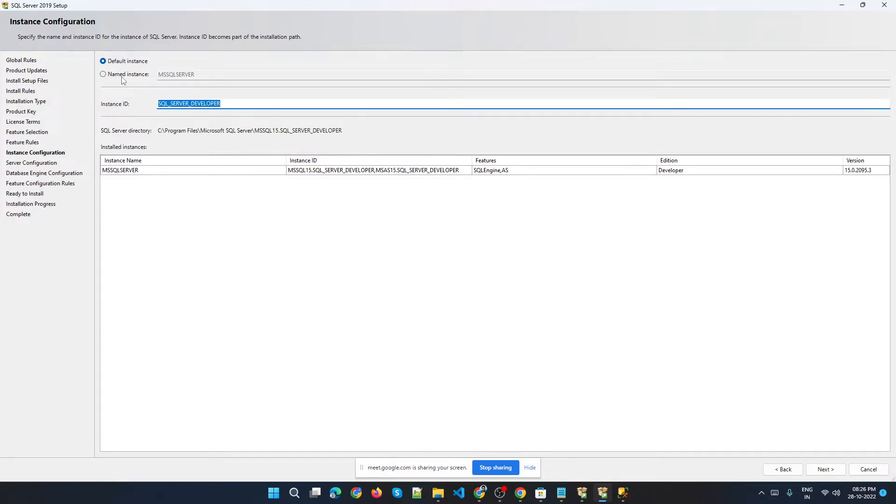
click(136, 75)
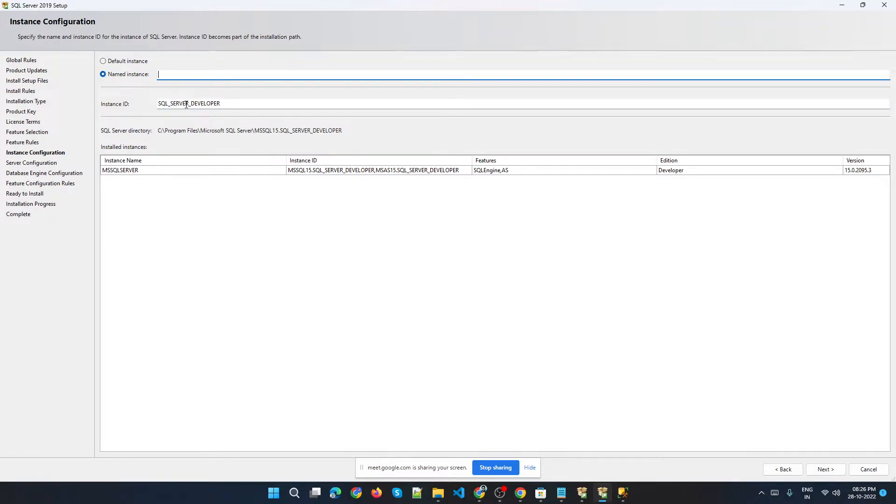
text(SQK)
text(DE)
text(V_2022)
click(826, 470)
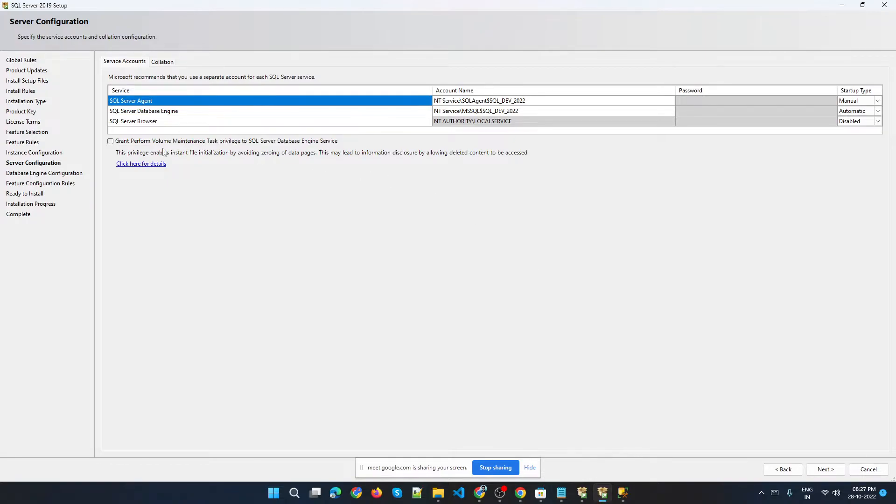
Keep the default service accounts and continue to database engine configuration.
click(817, 470)
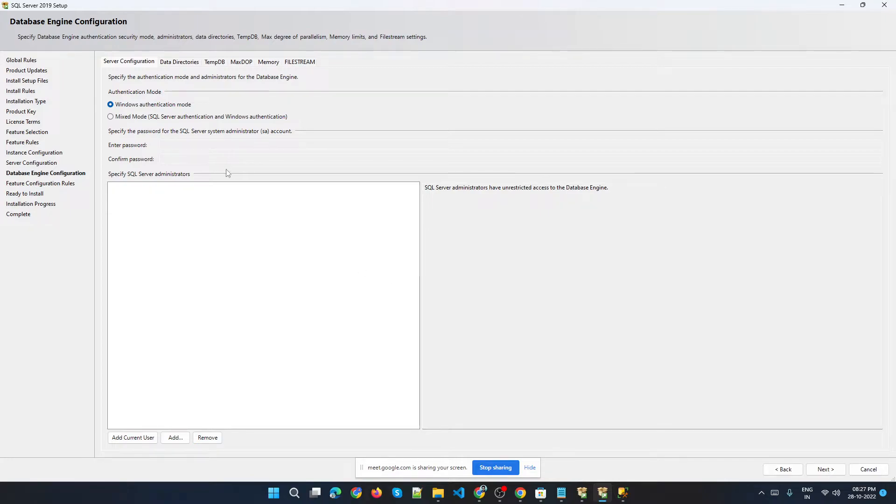
Compare the authentication options in Management Studio's Connect to Server dialog with the setup's authentication mode page.
click(624, 492)
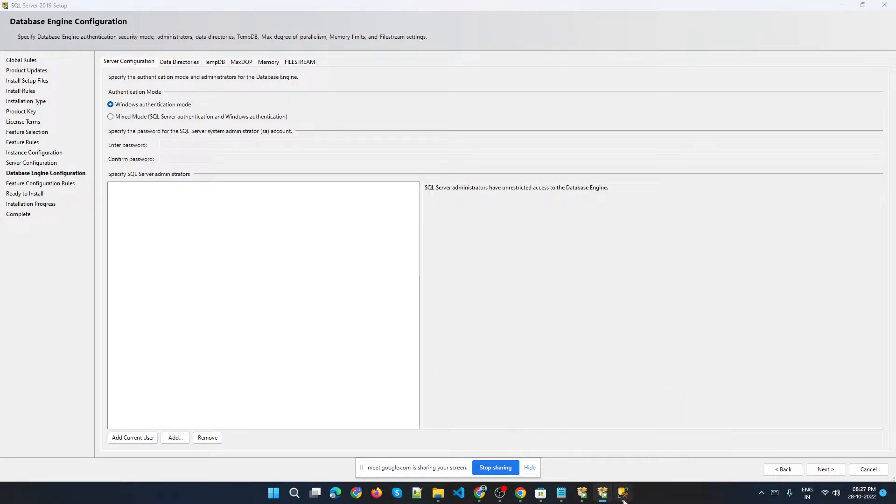
click(673, 449)
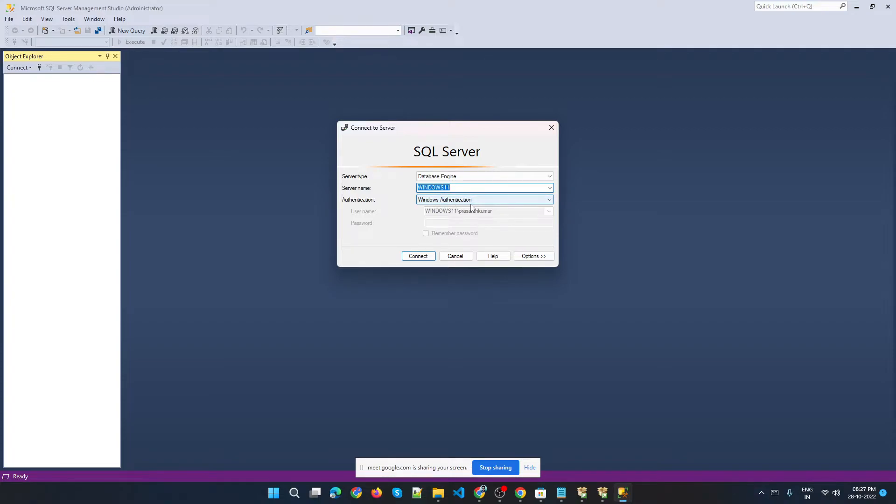
click(604, 492)
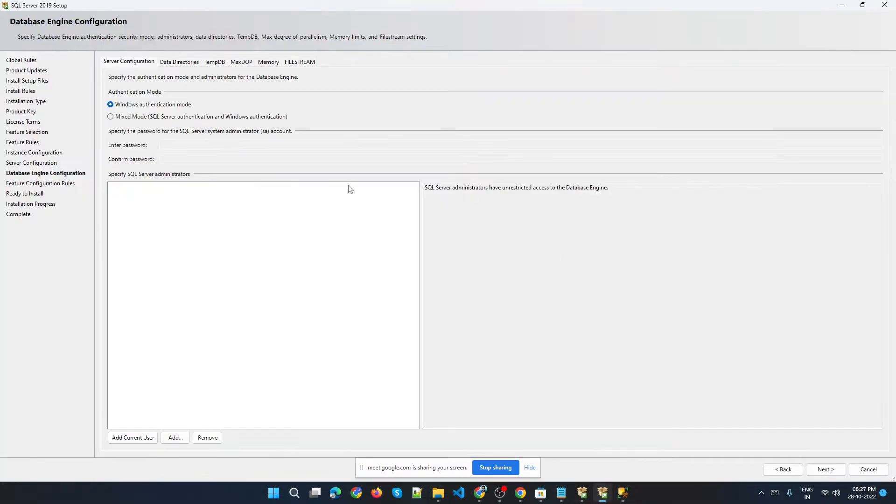
click(621, 496)
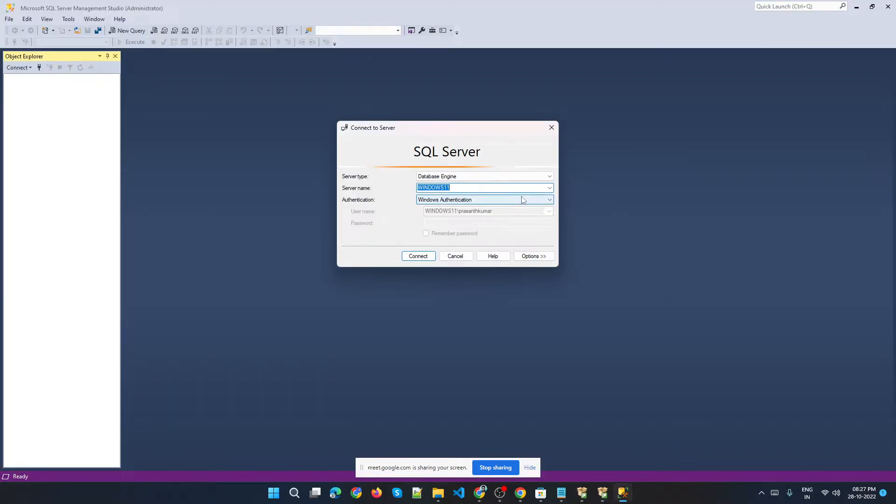
click(603, 493)
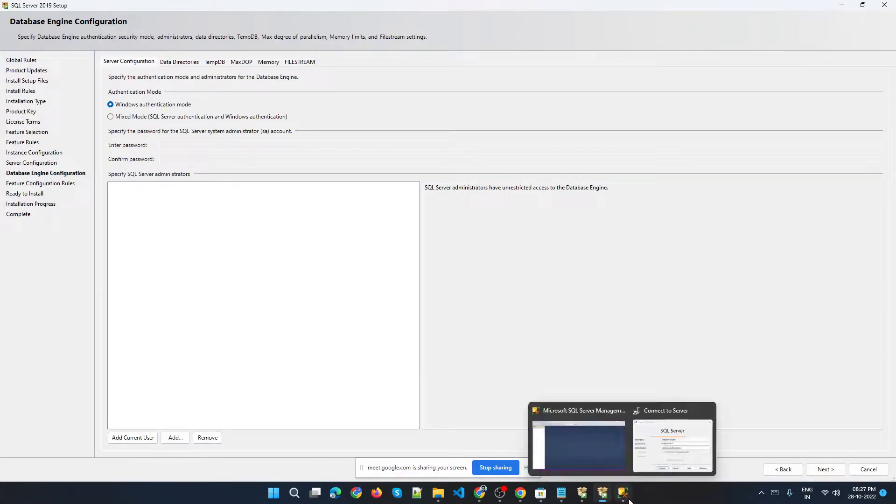
click(662, 444)
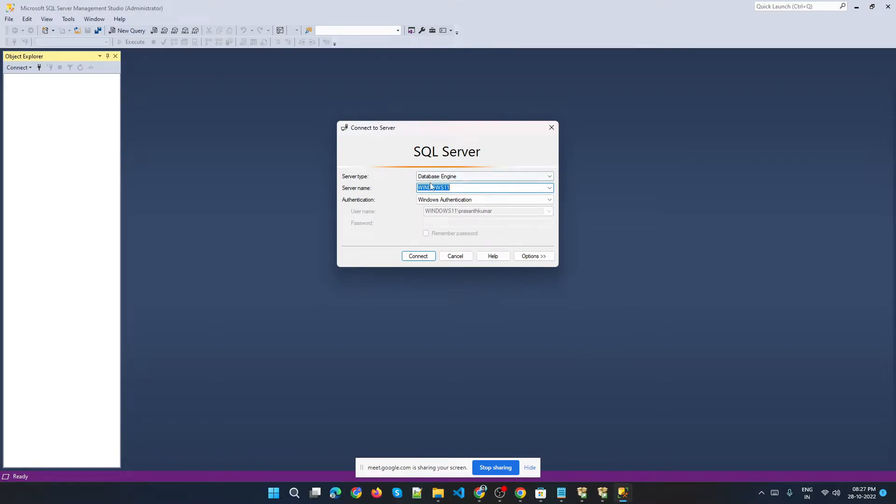
drag(468, 133, 378, 66)
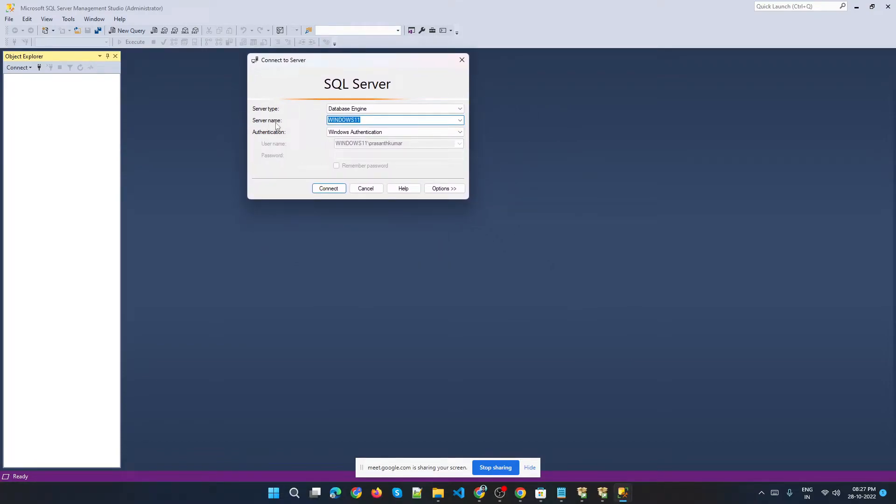
click(345, 133)
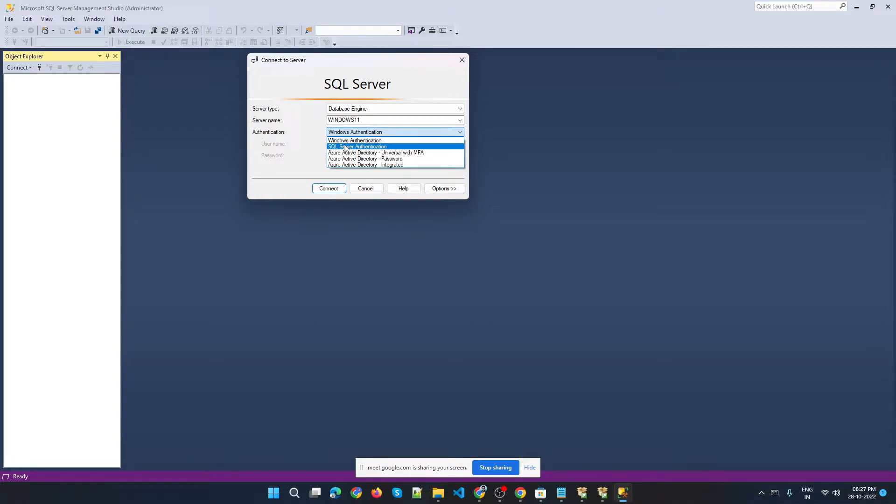
click(362, 141)
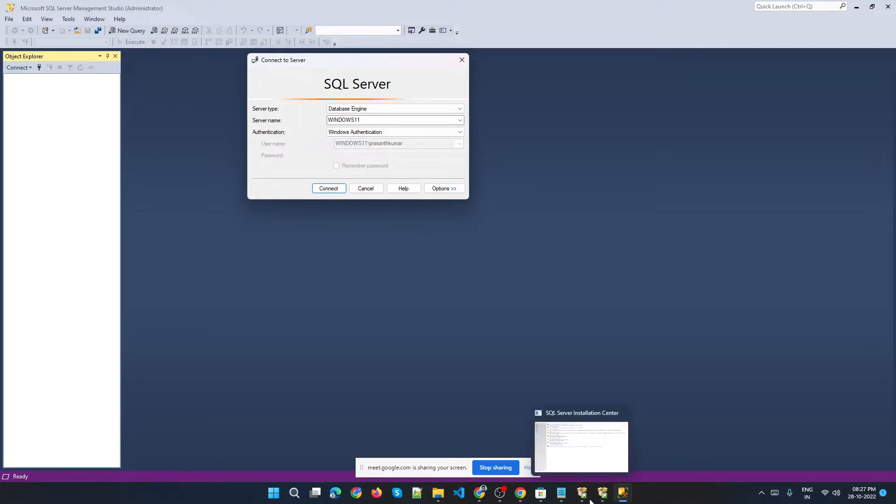
click(602, 493)
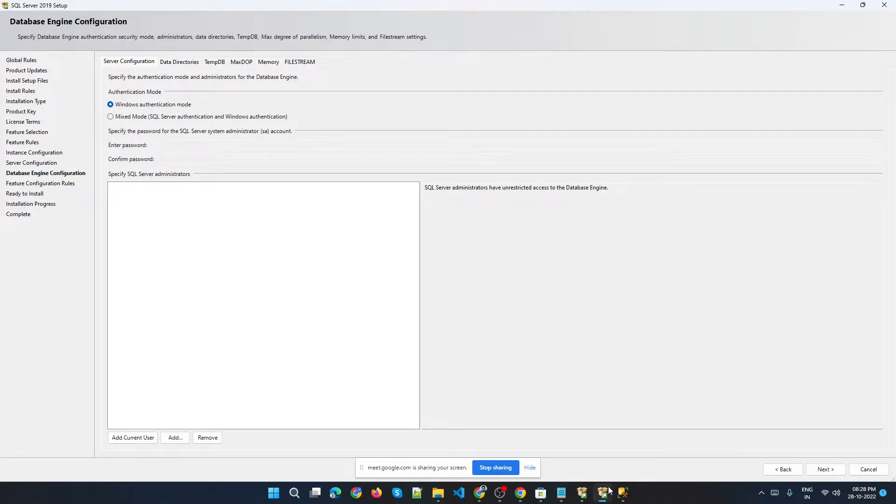
Connect to the WINDOWS11 server in Management Studio using Windows Authentication.
mouse_move(623, 493)
click(665, 445)
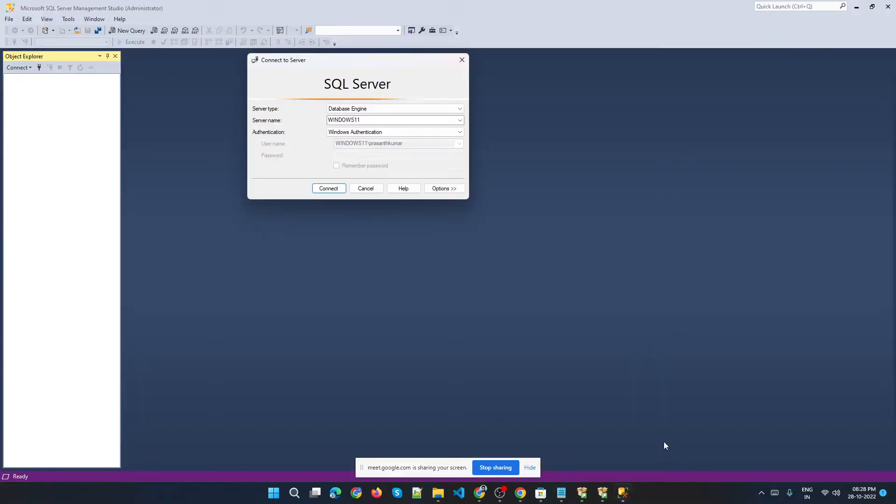
click(358, 134)
click(359, 140)
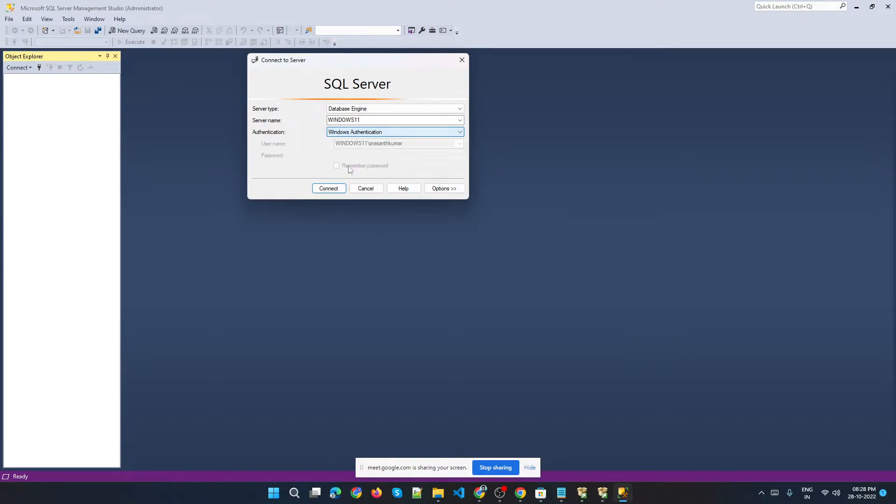
click(333, 189)
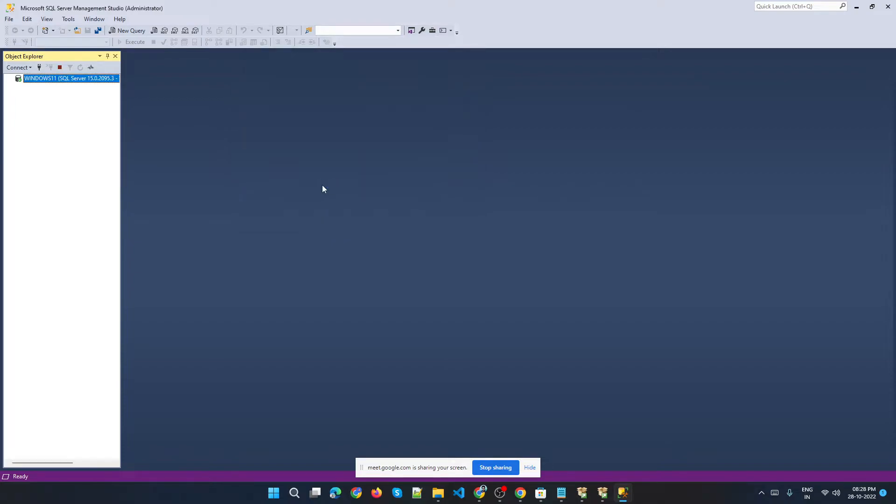
Open a new Database Engine connection with SQL Server Authentication selected, then return to the setup window.
click(18, 67)
click(28, 75)
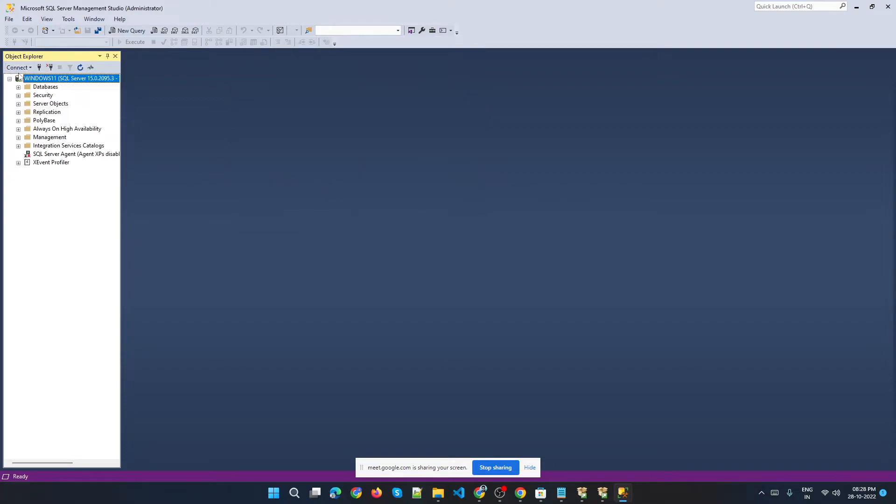
click(476, 200)
click(441, 213)
click(441, 213)
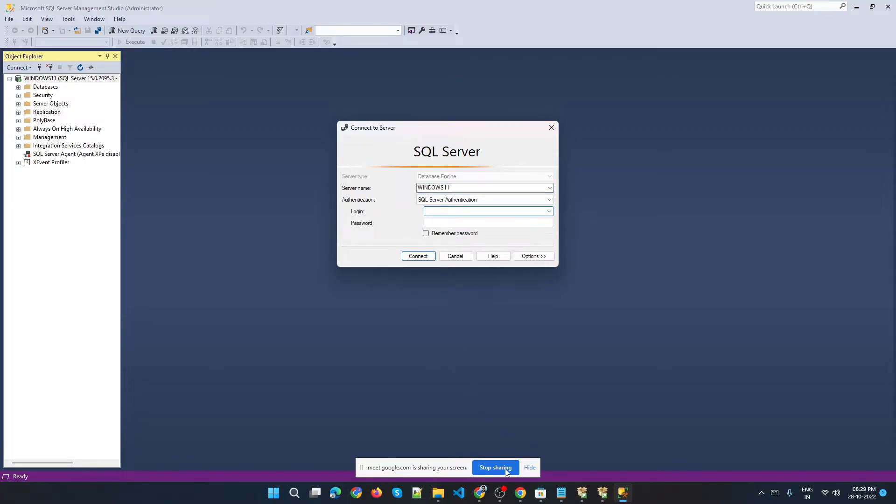
click(603, 493)
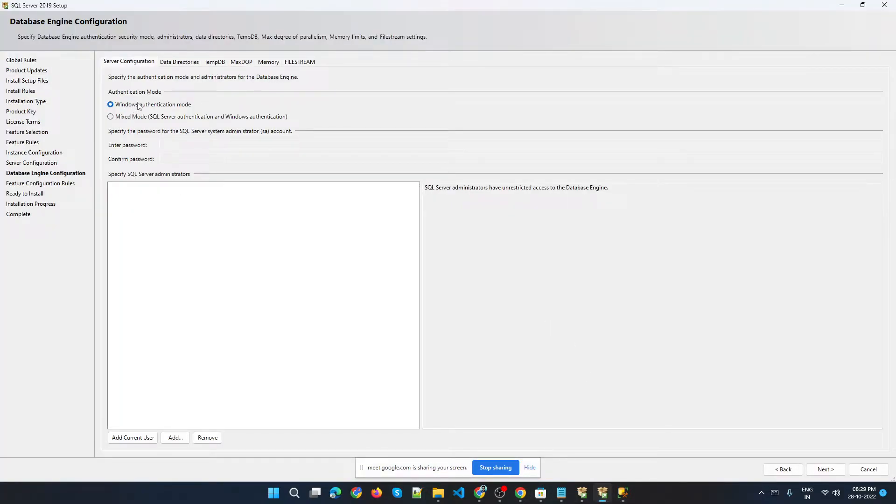
Switch to Mixed Mode authentication and enter and confirm a password for the sa account.
click(132, 118)
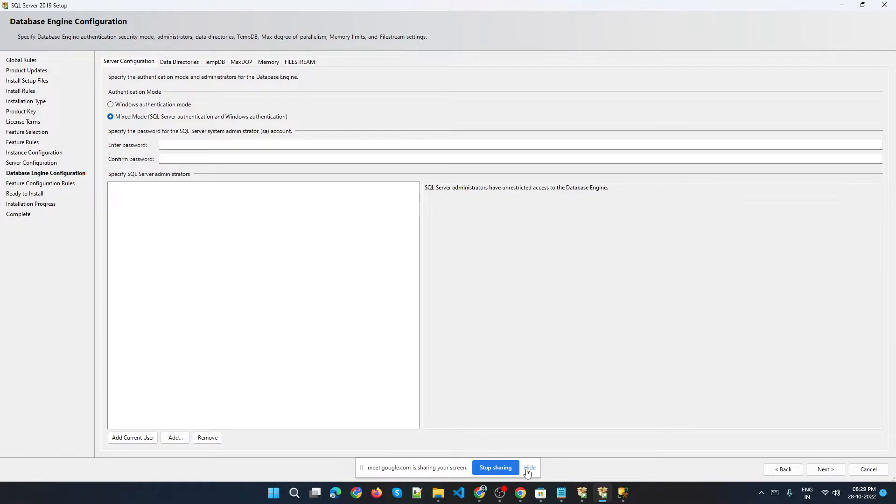
click(623, 493)
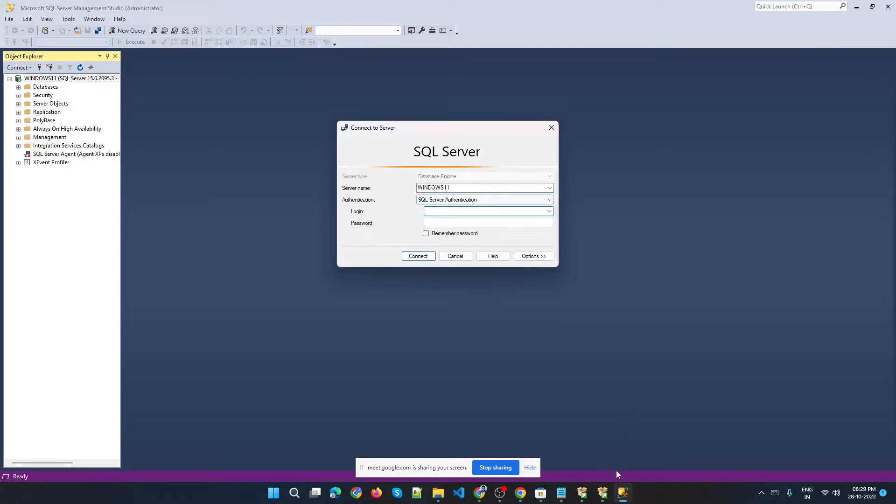
click(599, 481)
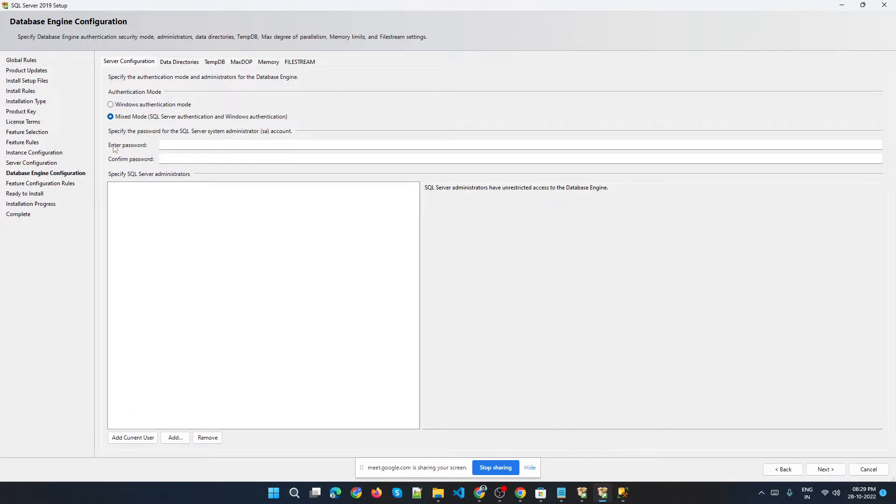
click(194, 145)
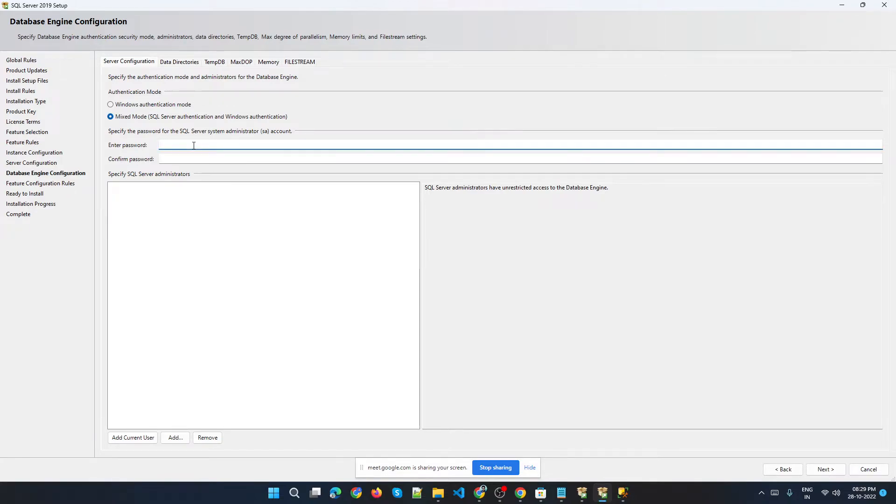
text(•••)
key(BackSpace)
key(BackSpace)
text(••••••••)
key(Tab)
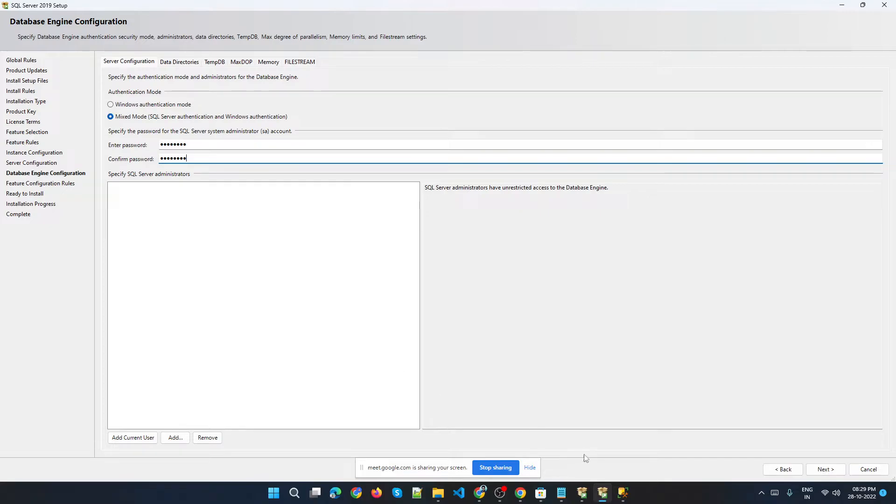
Connect to WINDOWS11 in Management Studio with SQL Server Authentication, using login sa and its password.
click(623, 493)
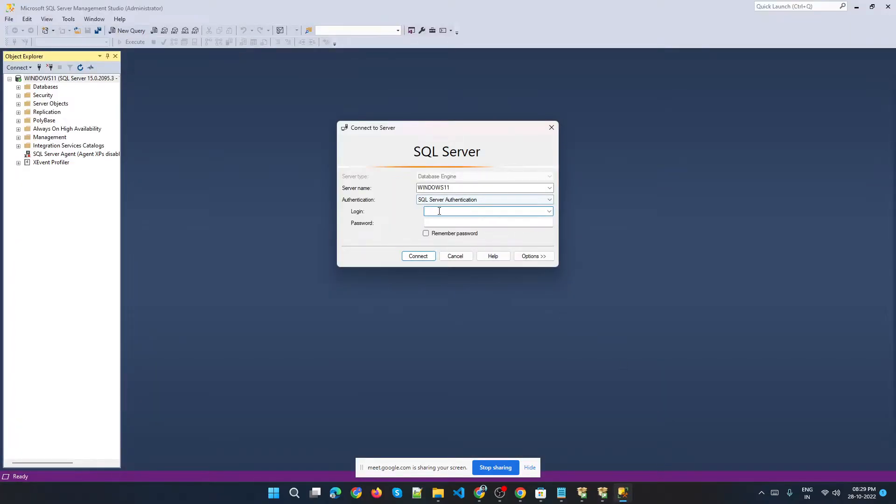
text(sa)
key(Tab)
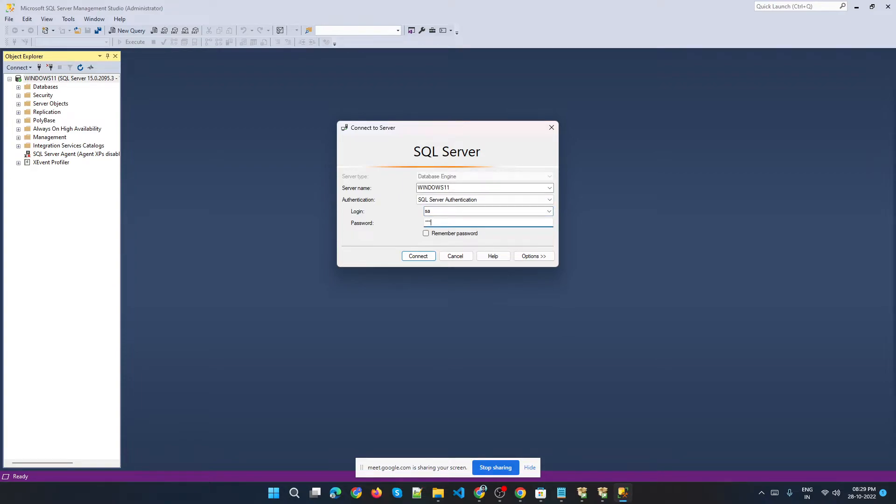
key(ctrl+a)
key(BackSpace)
key(Return)
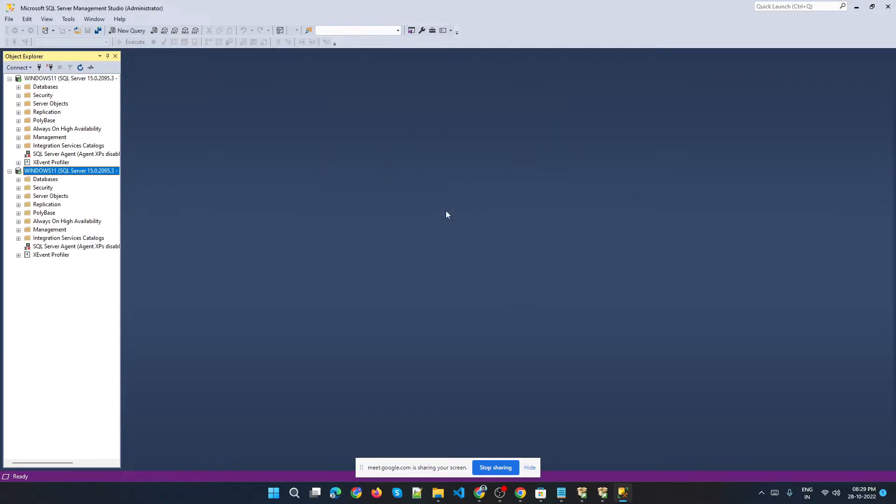
Widen the Object Explorer and compare the Windows-authenticated connection with the sa connection.
click(59, 79)
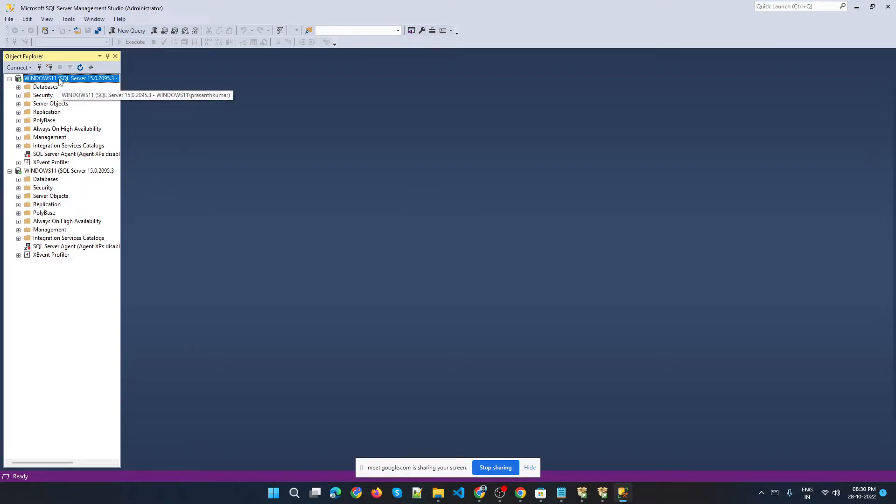
click(66, 171)
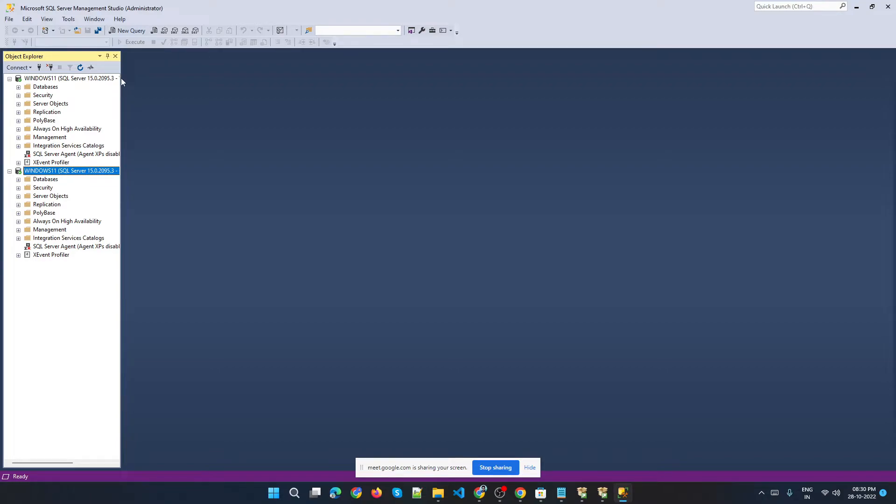
drag(122, 80, 189, 80)
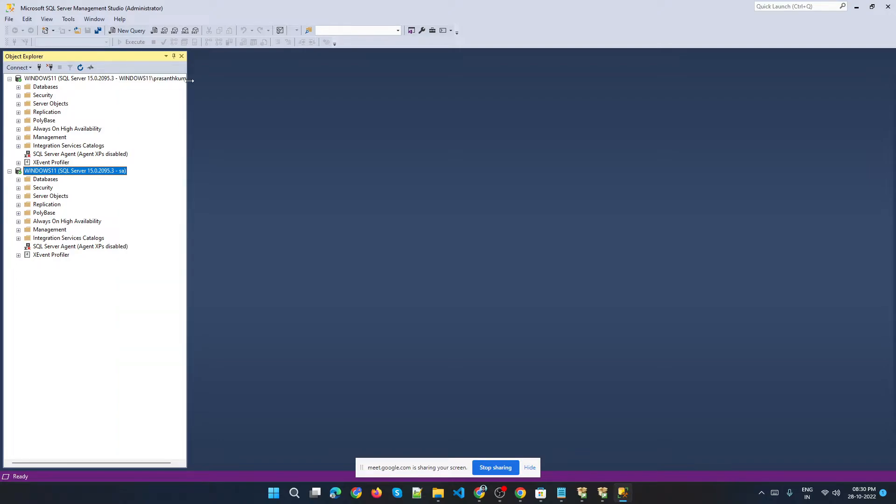
click(162, 79)
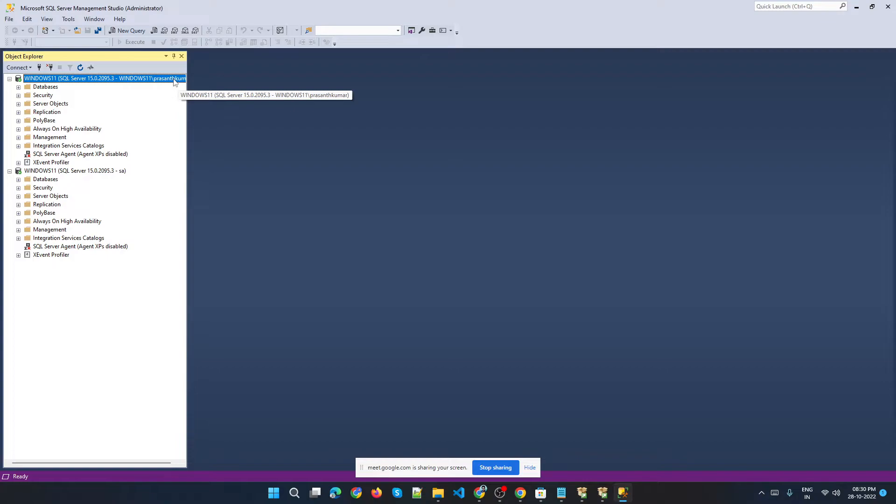
click(75, 171)
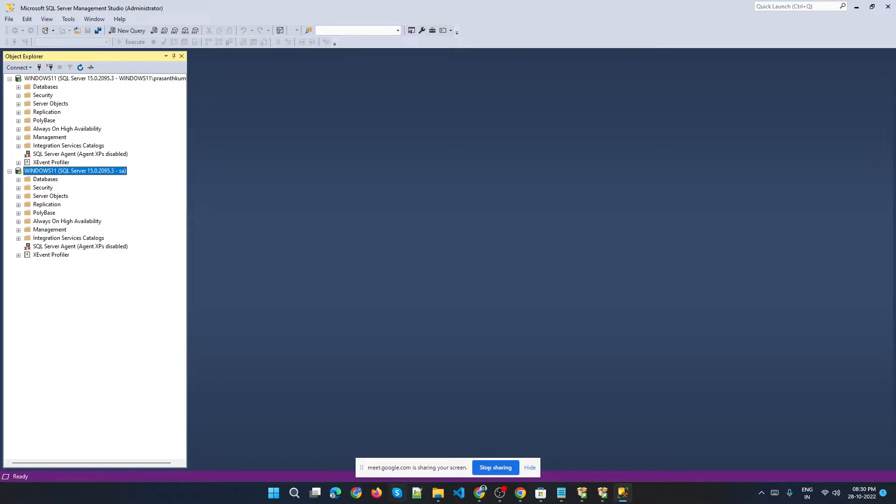
Return to the setup and add the current Windows user as a SQL Server administrator.
click(603, 493)
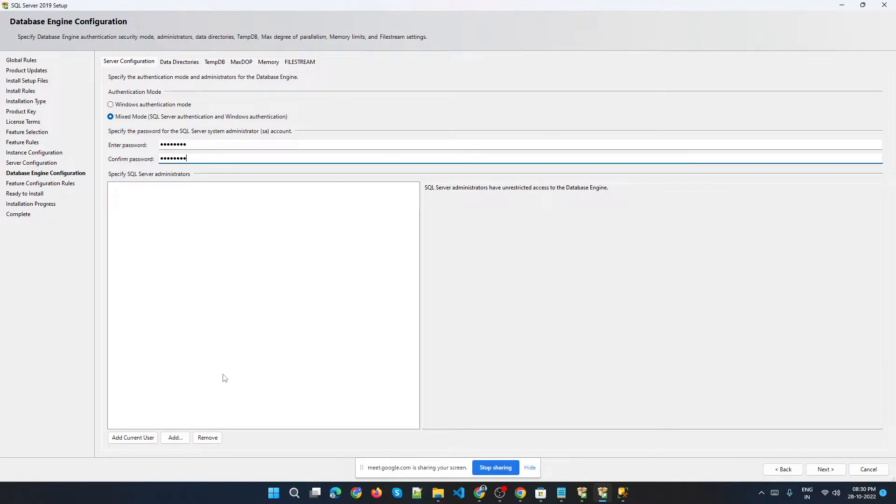
click(125, 438)
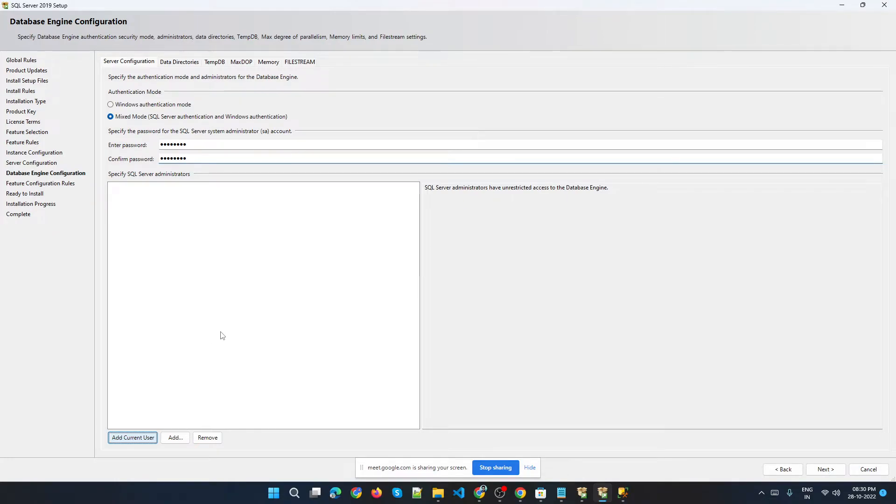
Check the Meet participants list, close it, and switch the meeting view to full screen.
click(520, 494)
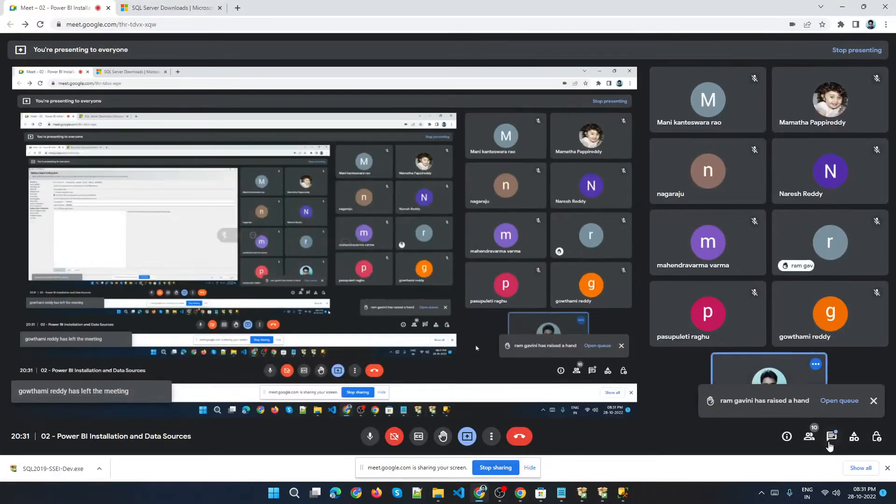
click(849, 403)
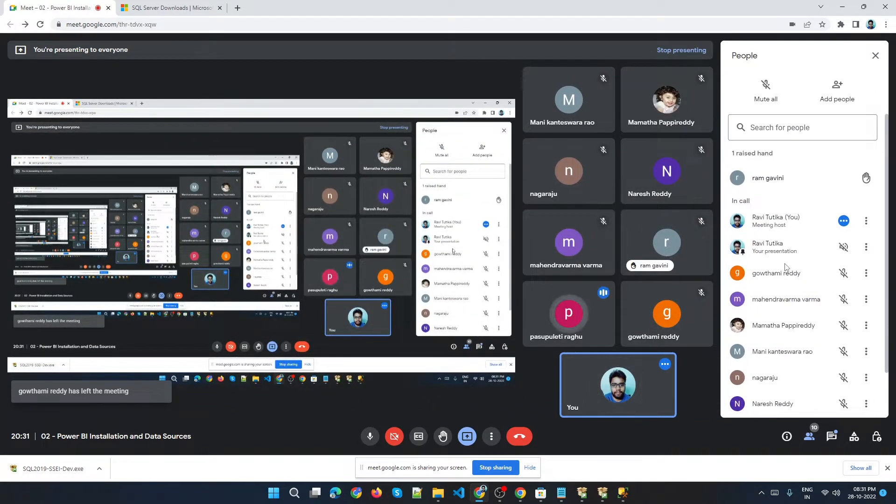
click(874, 57)
click(492, 436)
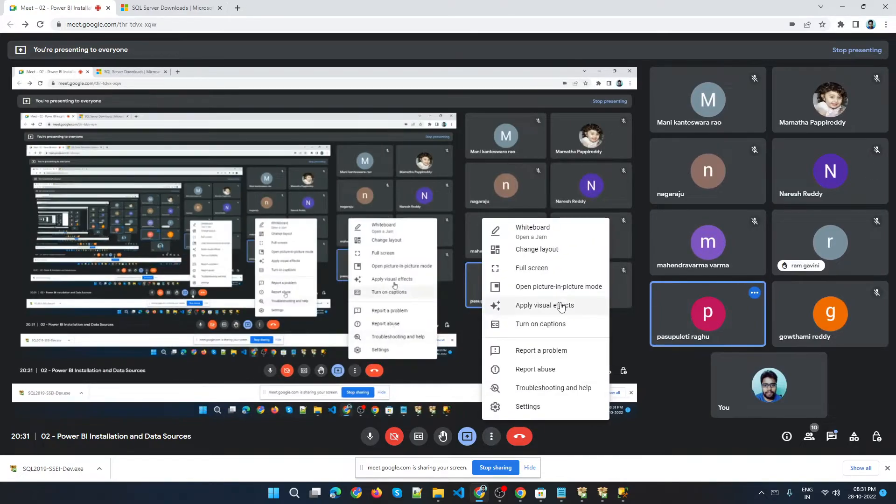
click(525, 267)
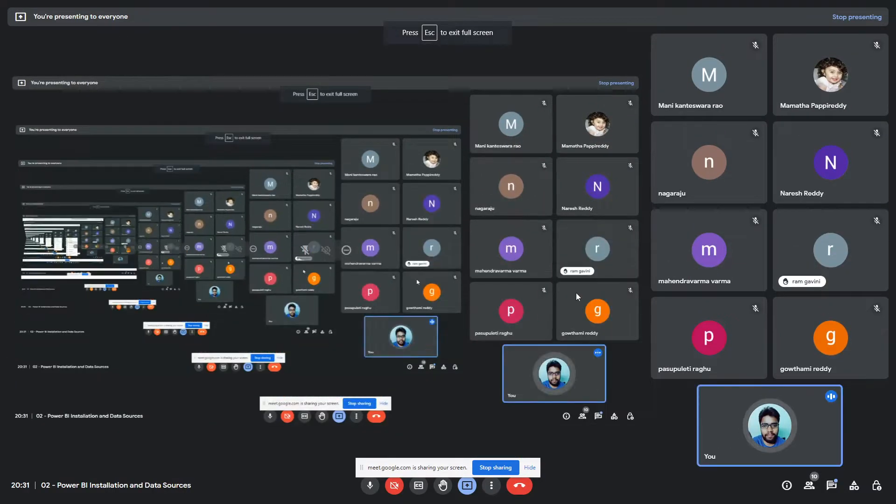
Return to the setup, select the added administrator, and continue to the Ready to Install summary.
key(alt+Tab)
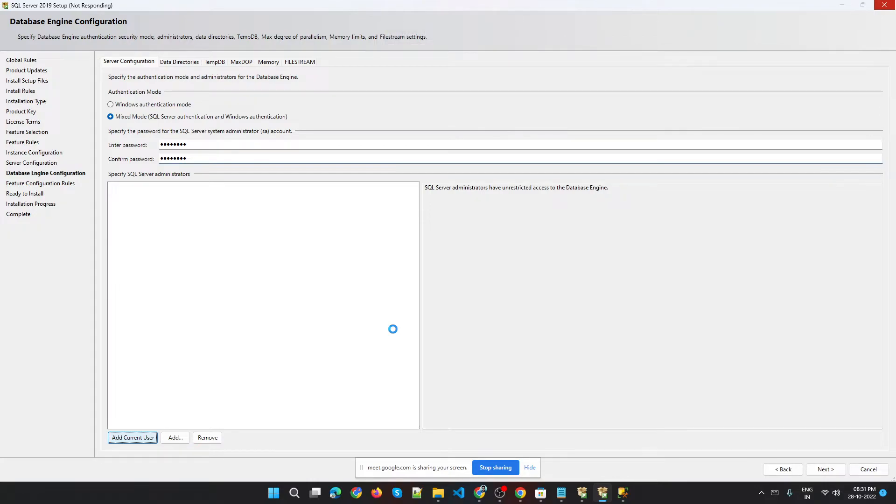
key(alt+Tab)
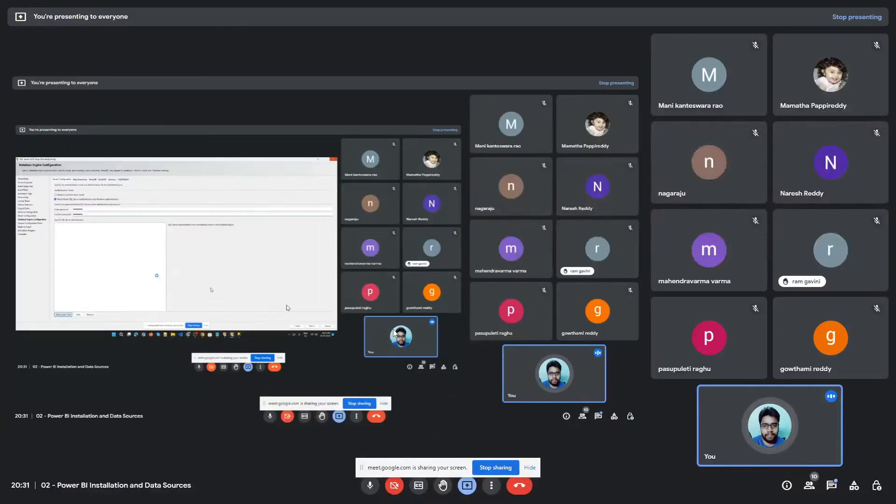
key(alt+Tab)
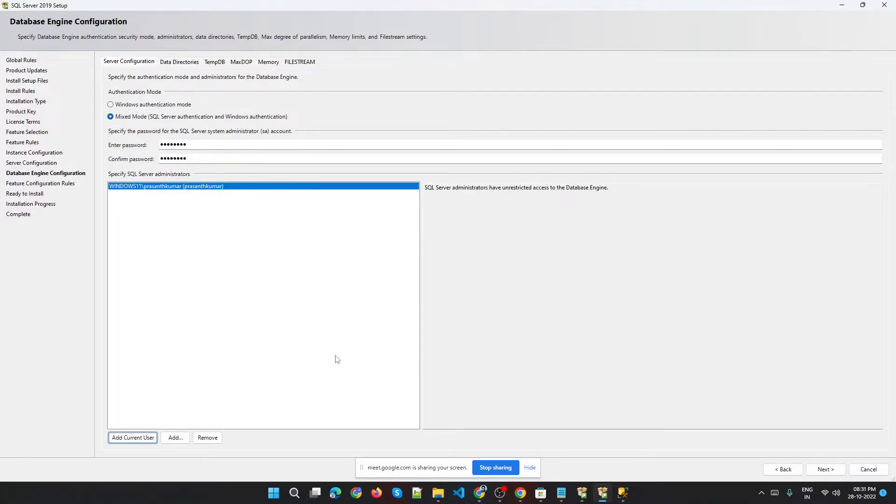
click(217, 188)
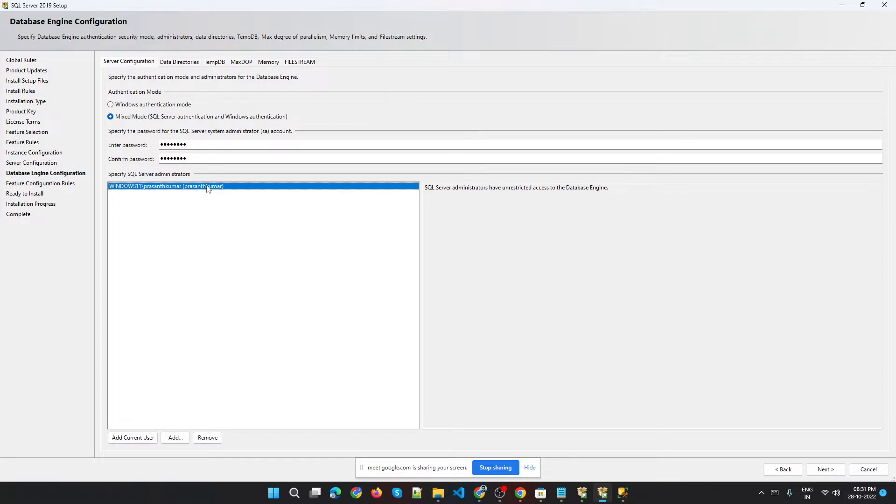
click(815, 469)
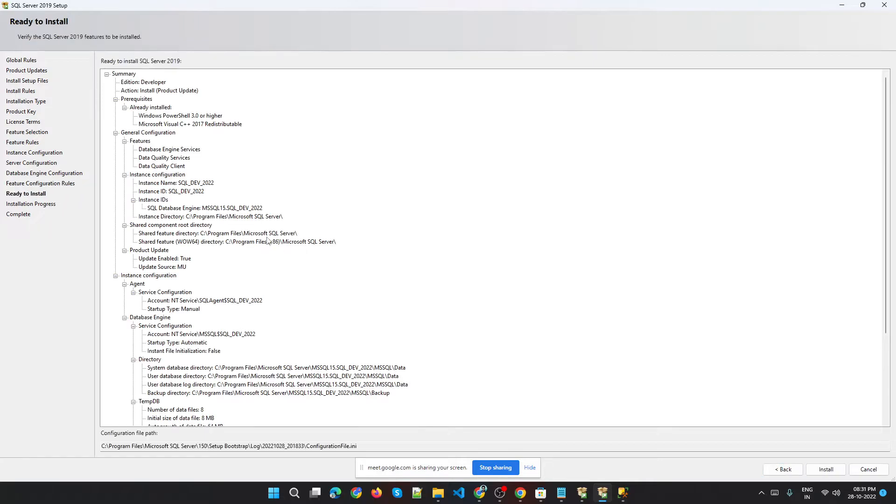
Review the Ready to Install summary, then cancel and confirm quitting SQL Server Setup.
scroll(276, 306, down, 5)
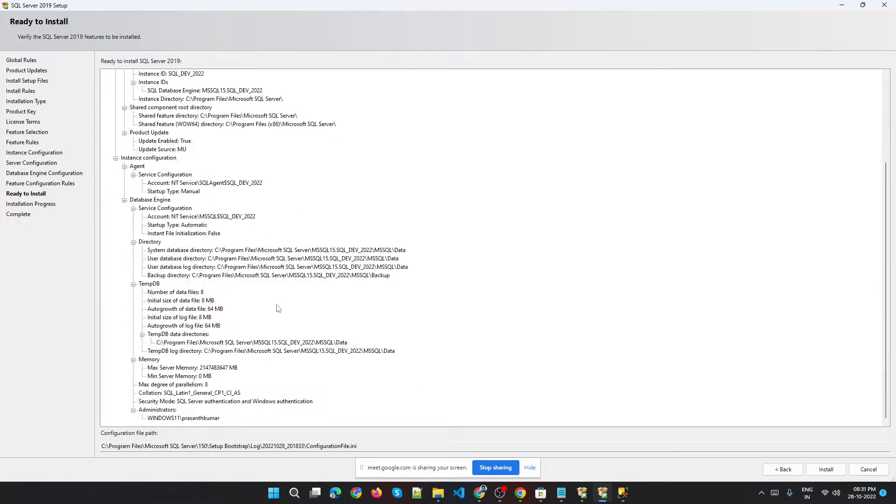
scroll(290, 339, up, 5)
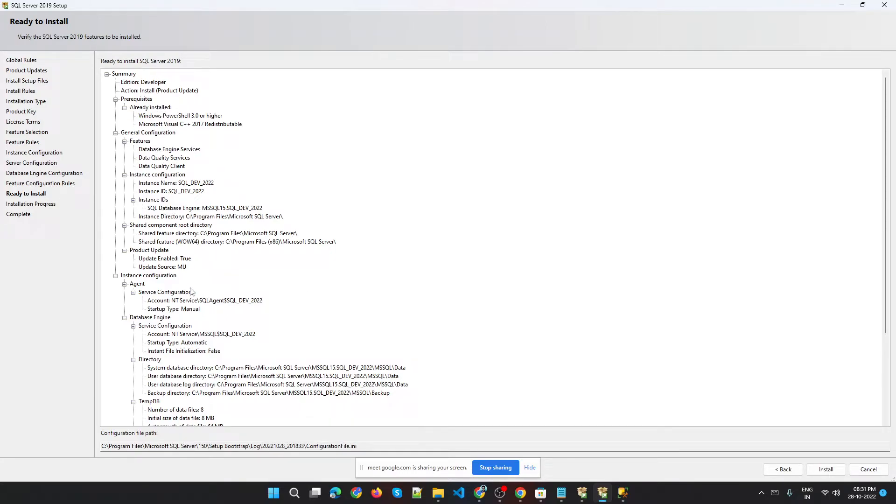
scroll(191, 291, down, 5)
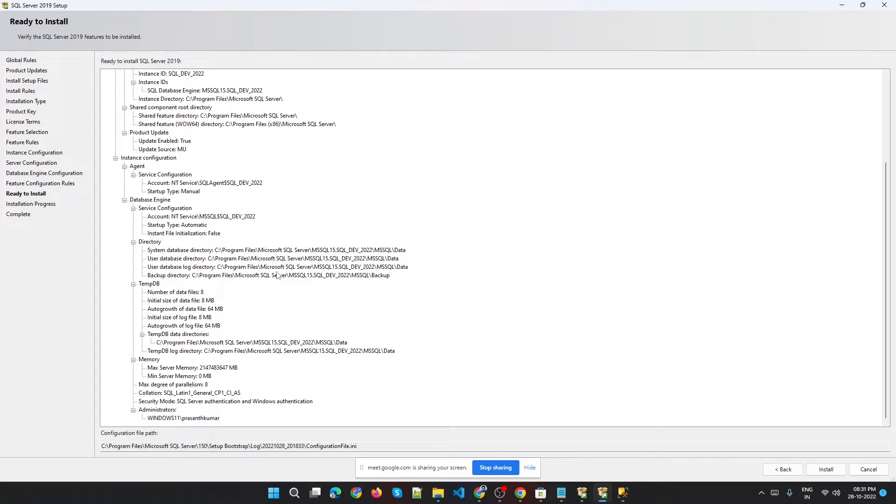
scroll(277, 276, up, 5)
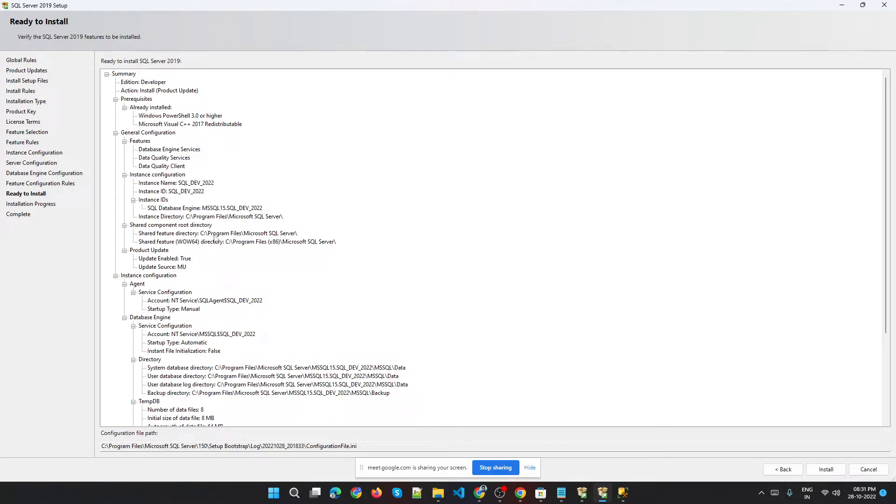
click(131, 174)
click(866, 471)
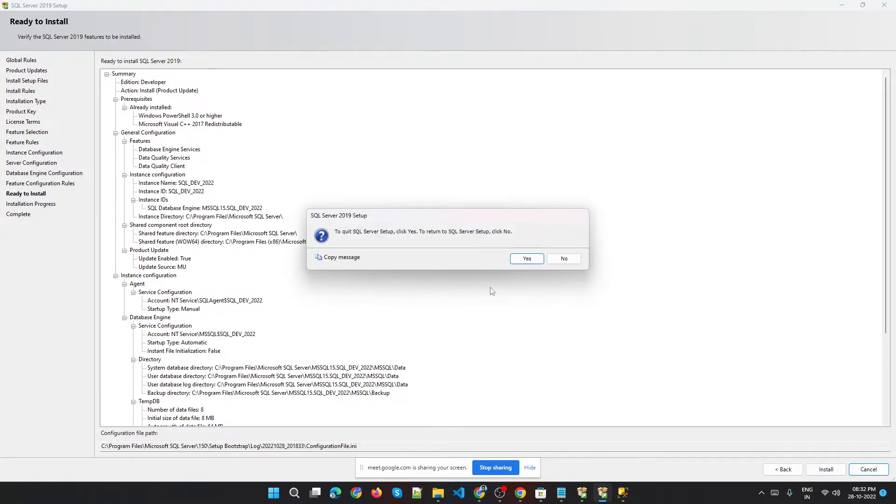
click(528, 259)
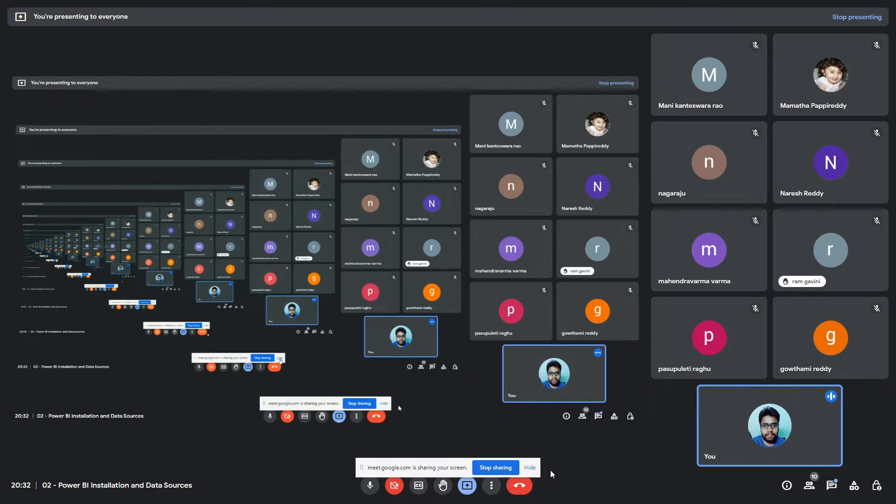
Hide the sharing bar, open the Notepad notes, and highlight SSMS in the installation topic line.
click(531, 469)
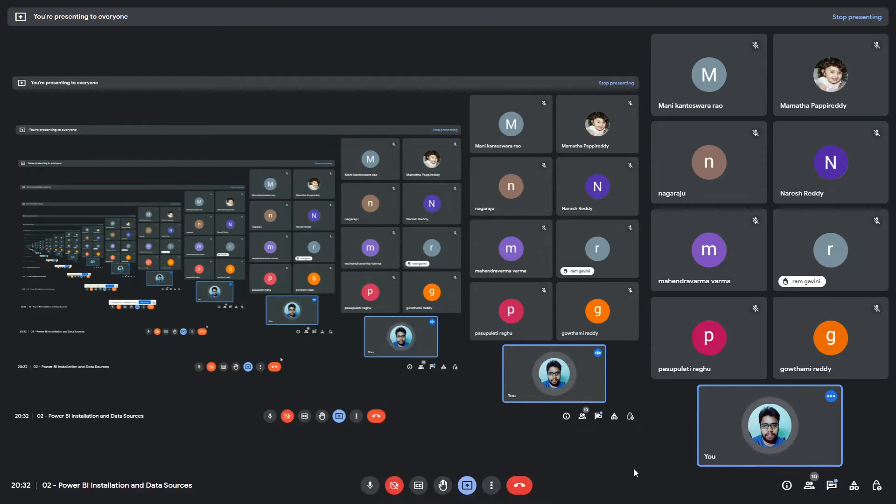
key(super)
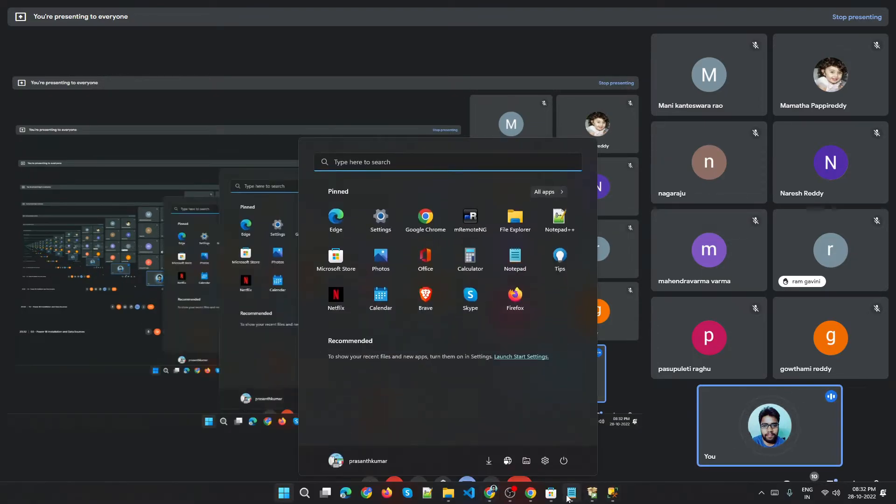
click(571, 494)
click(203, 129)
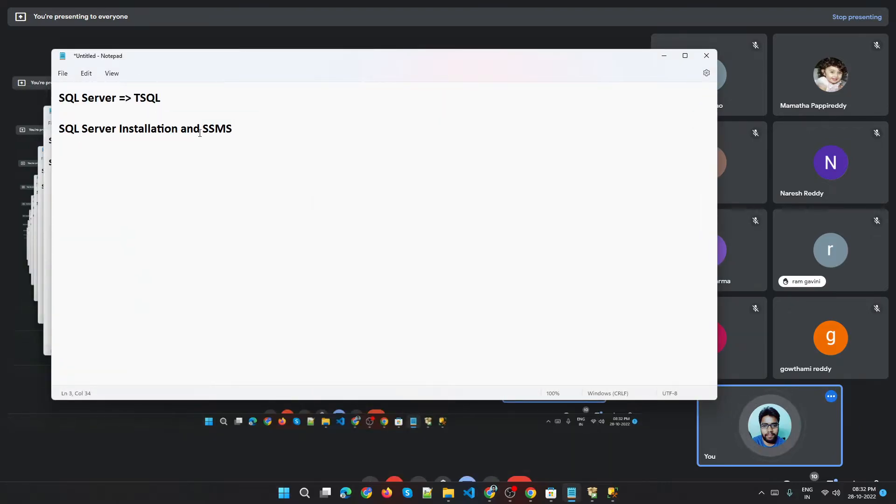
drag(203, 128, 247, 129)
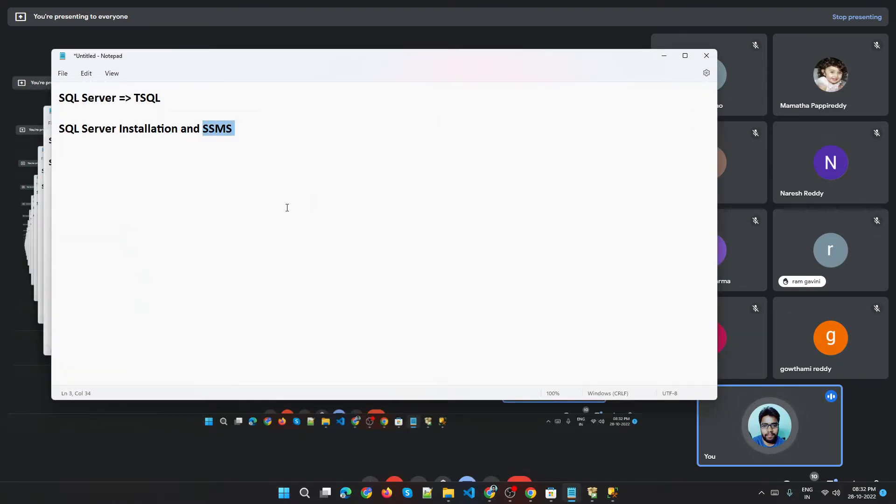
click(536, 494)
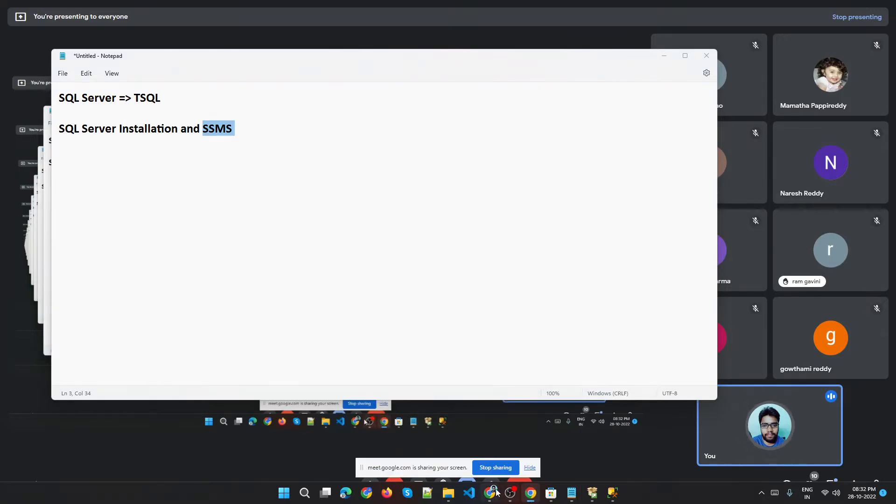
Leave full screen, return to the SQL Server Downloads tab, and search the web for SSMS.
click(493, 494)
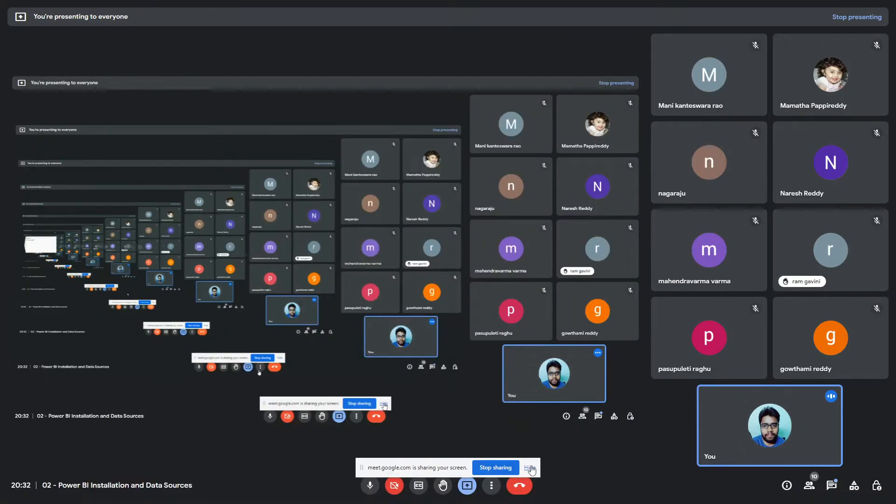
key(F11)
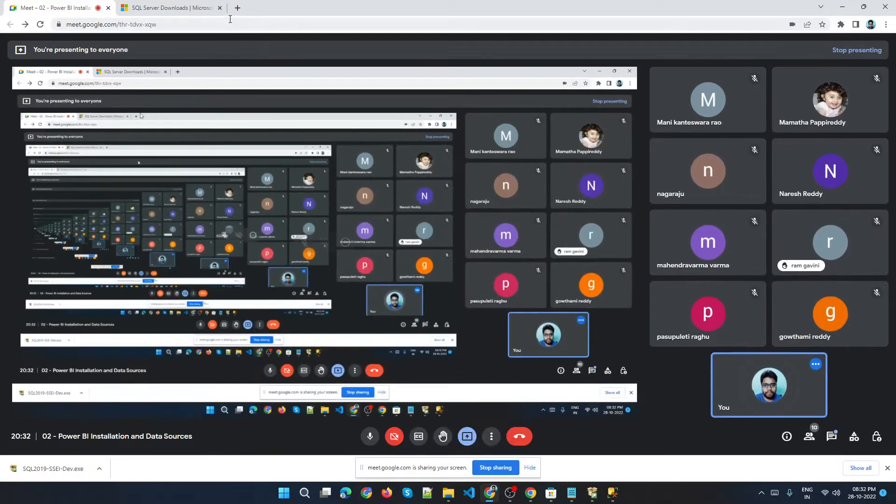
click(200, 6)
click(176, 25)
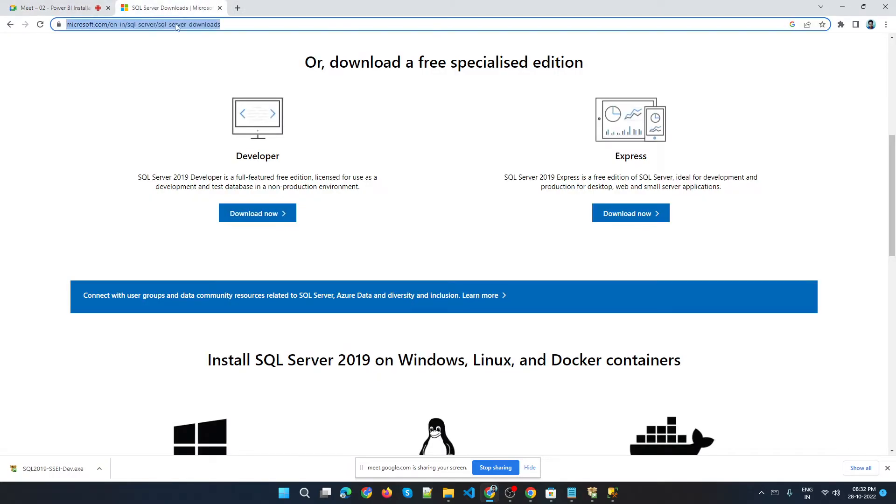
text(SS)
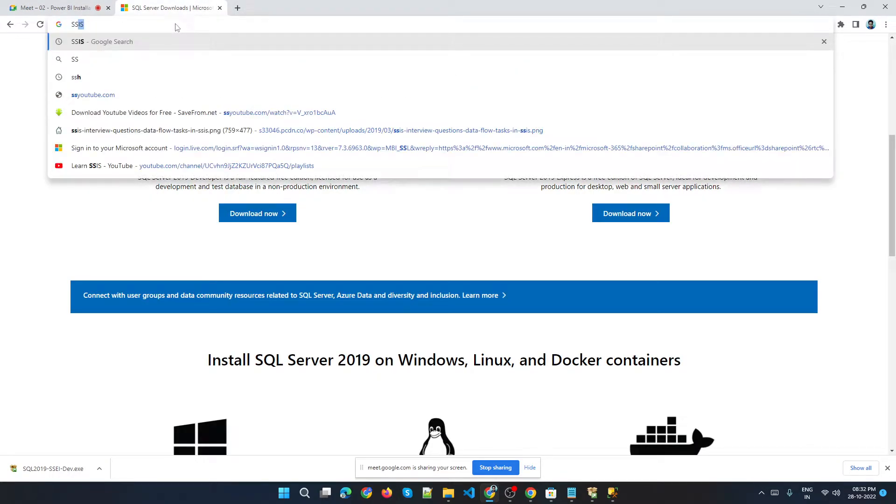
text(MS)
key(Return)
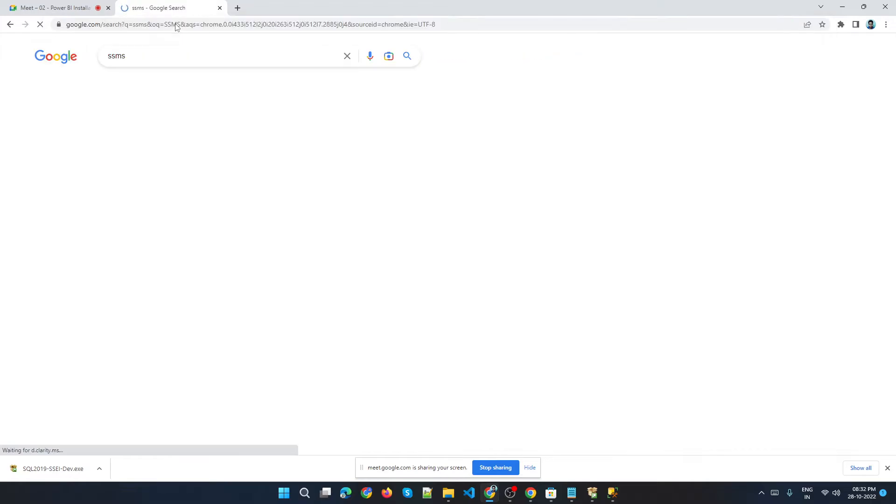
Open the Download SQL Server Management Studio page and start the free download of SSMS 18.12.1.
click(154, 139)
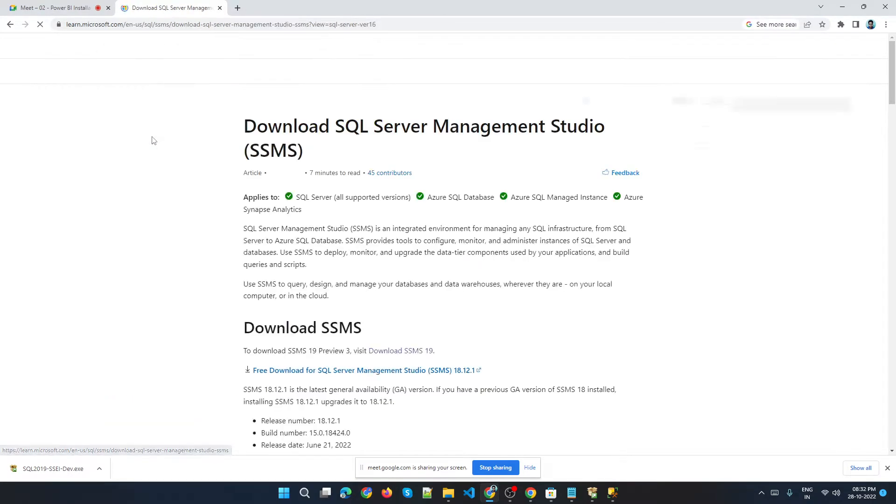
scroll(359, 213, down, 5)
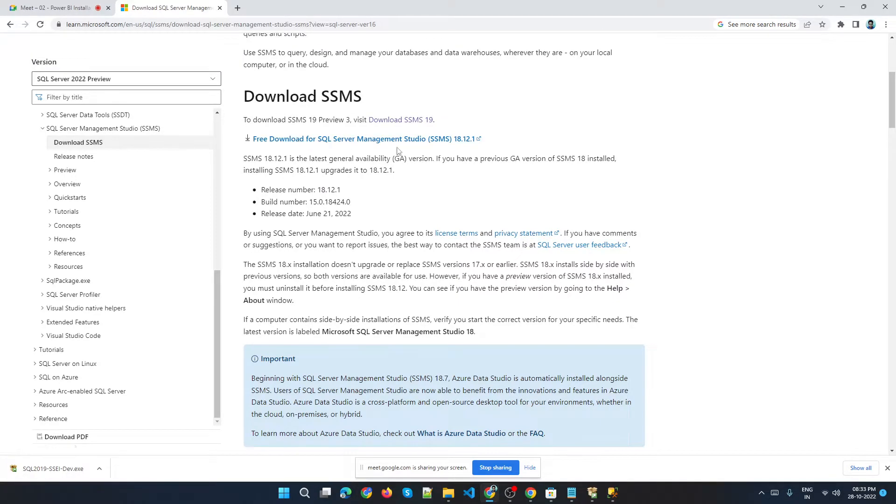
click(413, 140)
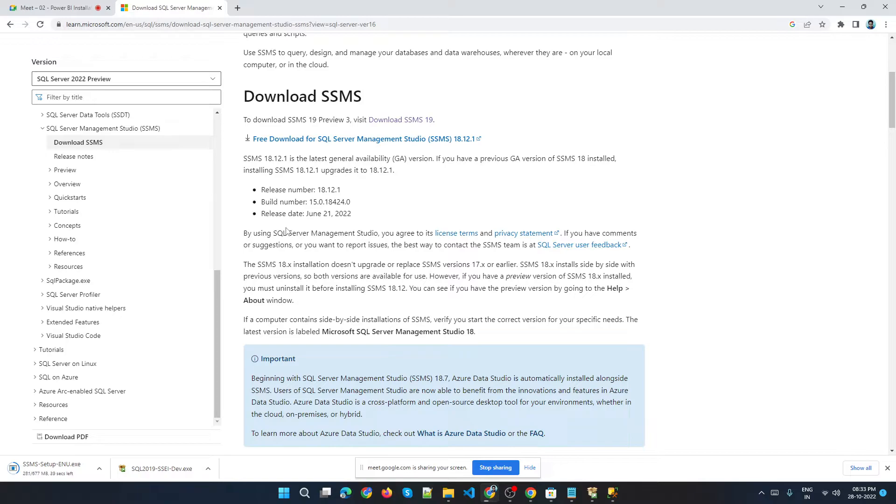
Open the browser's downloads list and remove the deleted SQL2019-SSEI-Dev.exe entry.
click(888, 469)
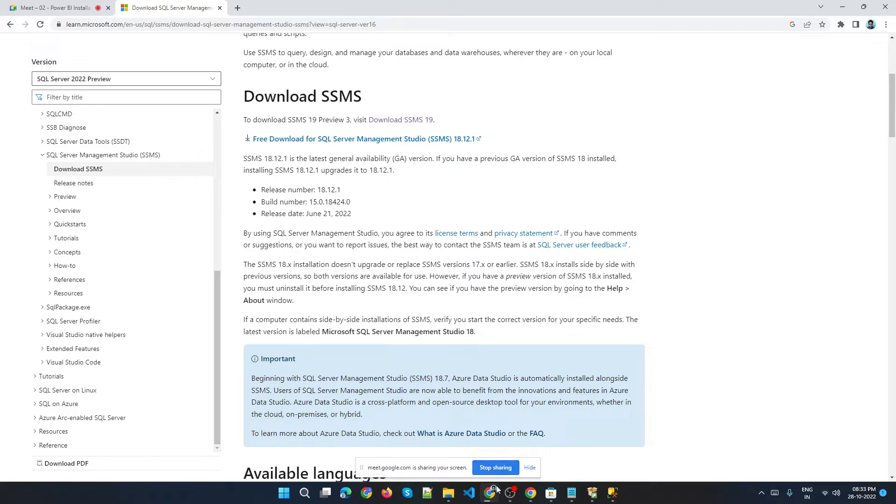
key(ctrl+j)
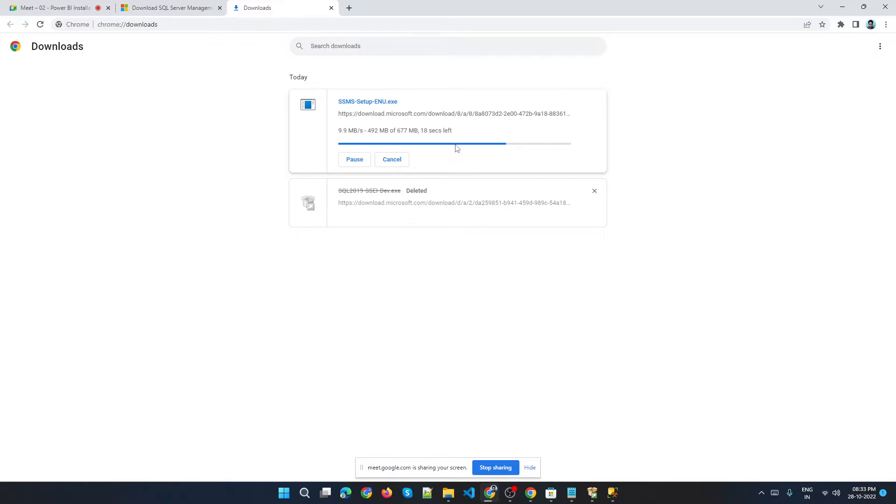
click(596, 192)
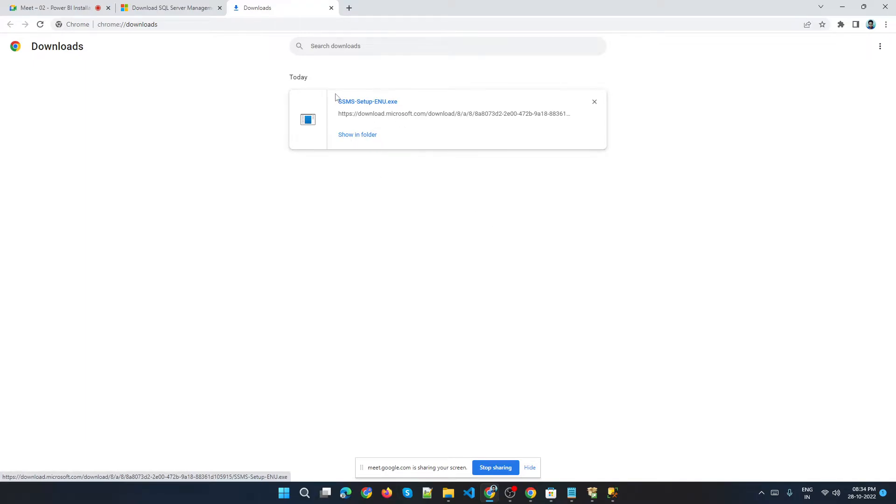
Try running the SSMS-Setup-ENU.exe installer, then close the open Management Studio window and the blocked setup dialog.
click(390, 102)
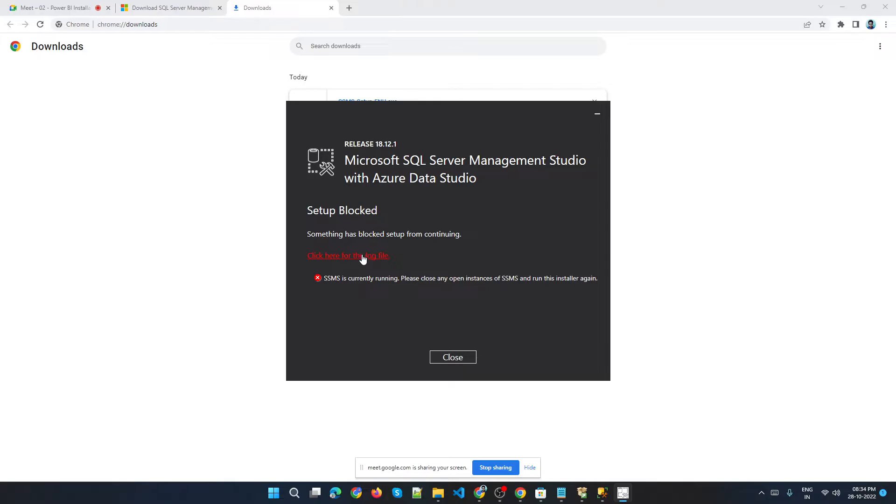
click(602, 493)
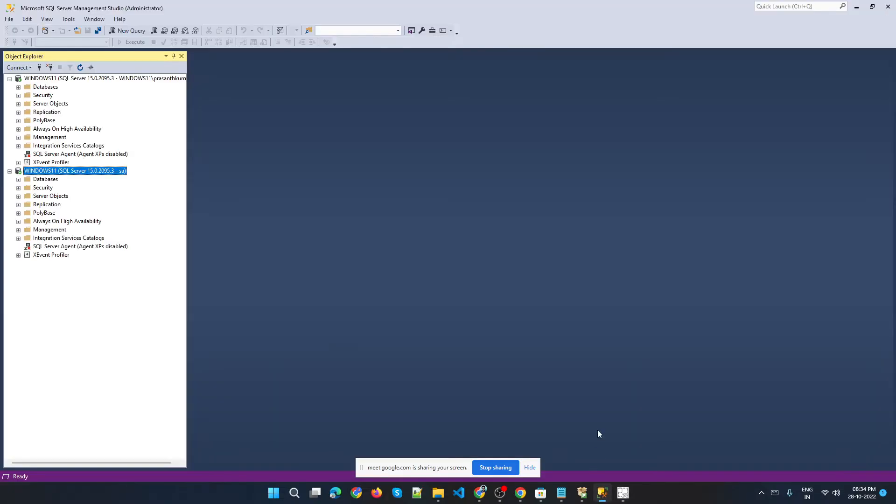
click(888, 7)
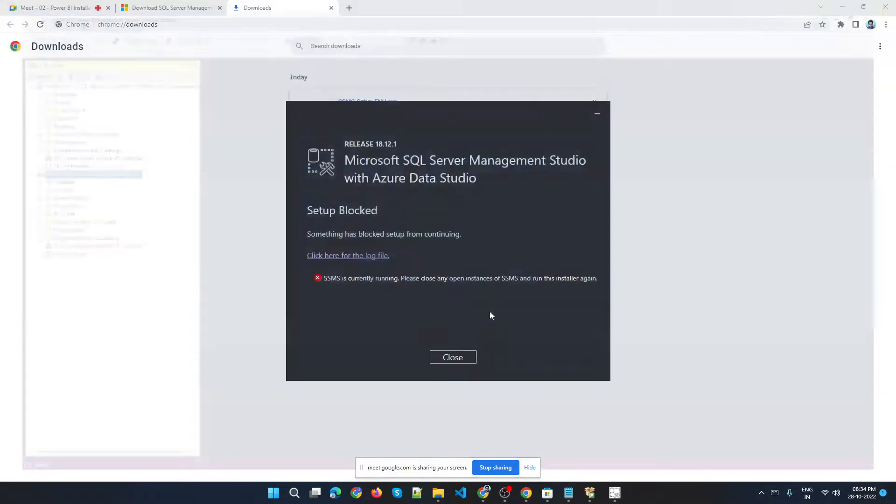
click(453, 357)
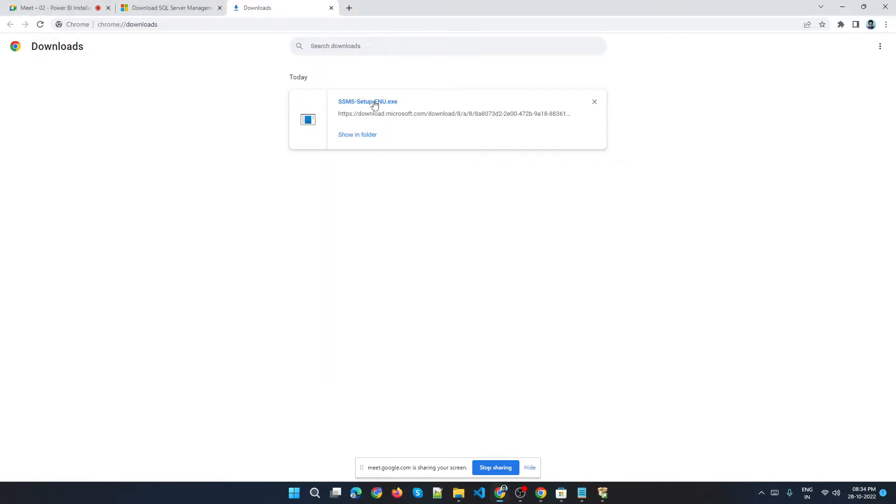
Run SSMS-Setup-ENU.exe again and start the installation in the default Microsoft SQL Server Management Studio 18 location.
click(375, 106)
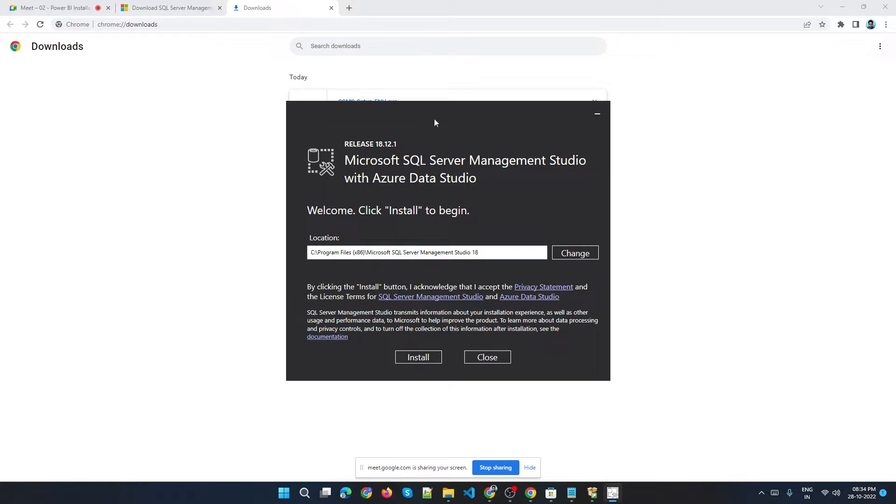
drag(434, 123, 377, 72)
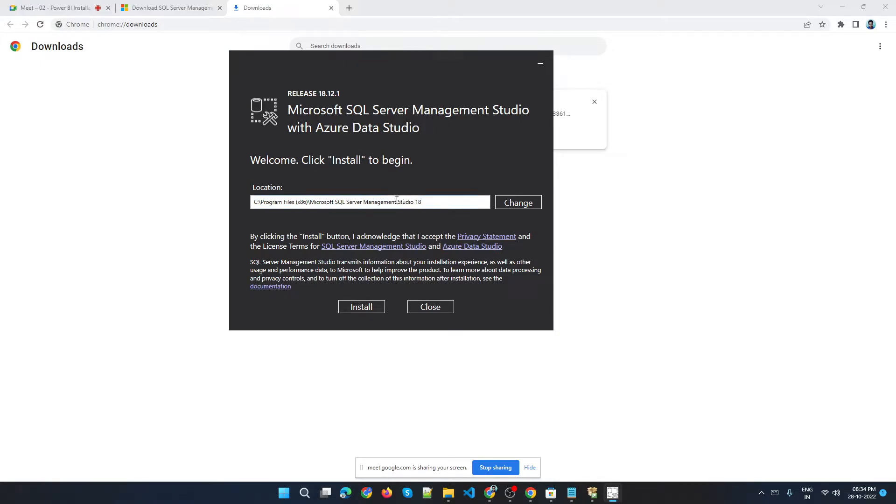
click(365, 306)
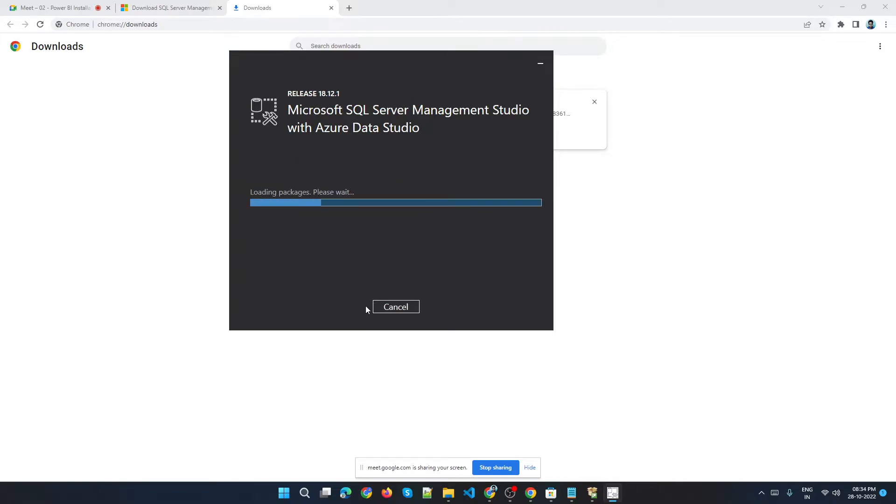
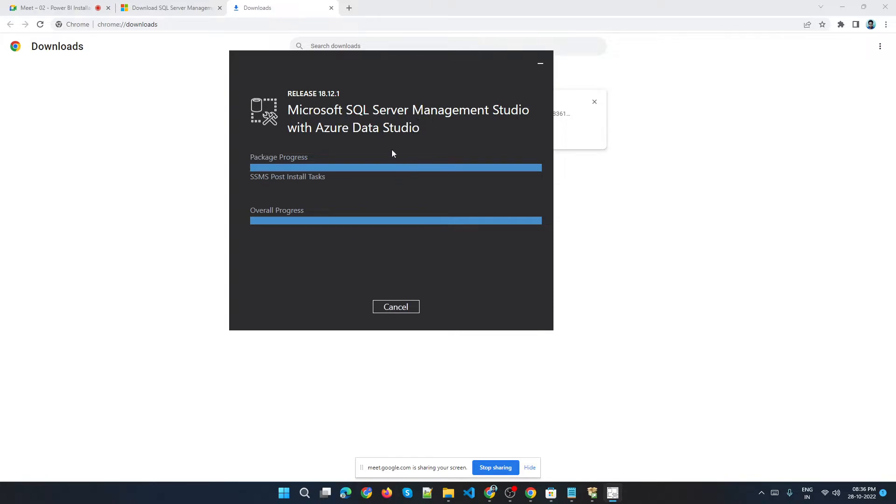
Close the Downloads tab and minimize the running SSMS 18.12.1 installer window.
drag(354, 75, 446, 70)
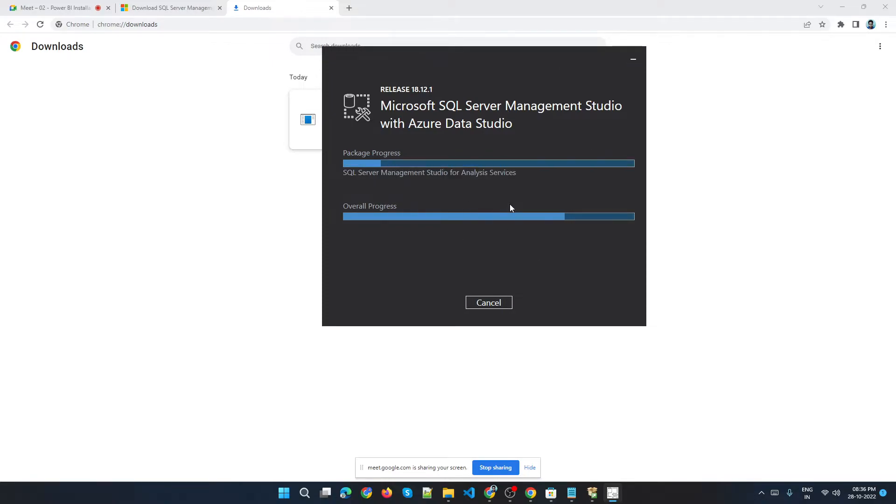
click(635, 59)
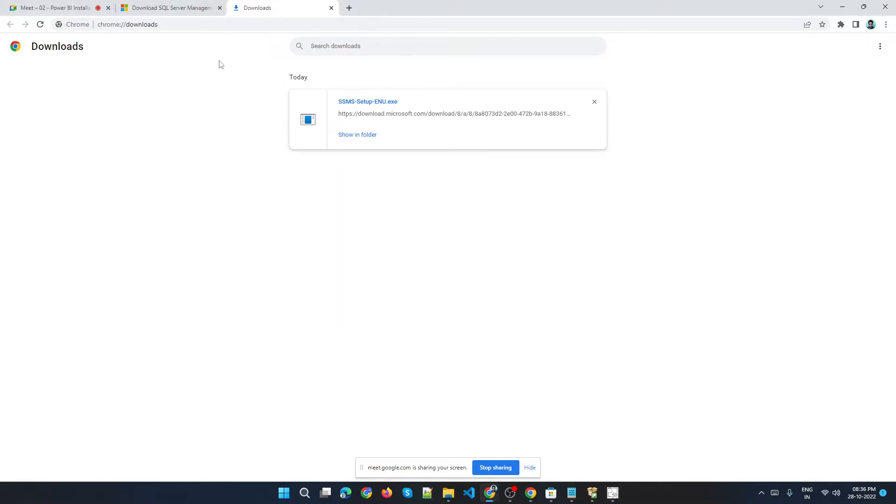
click(332, 8)
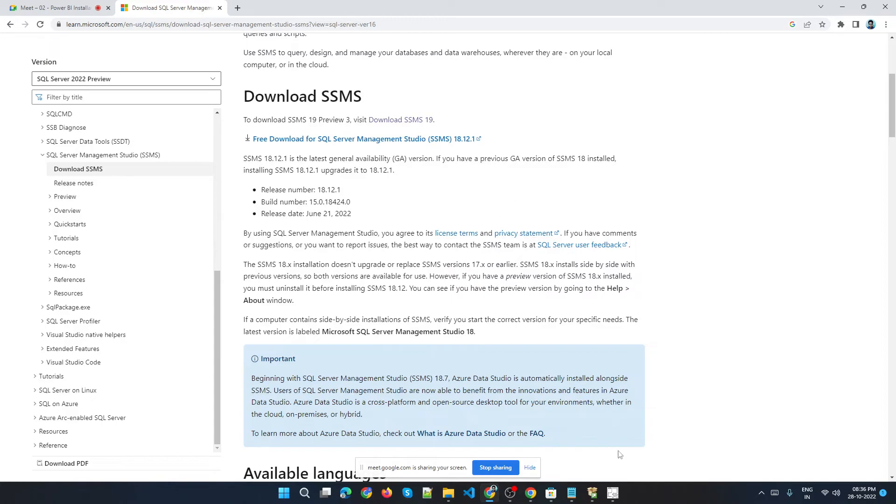
click(619, 495)
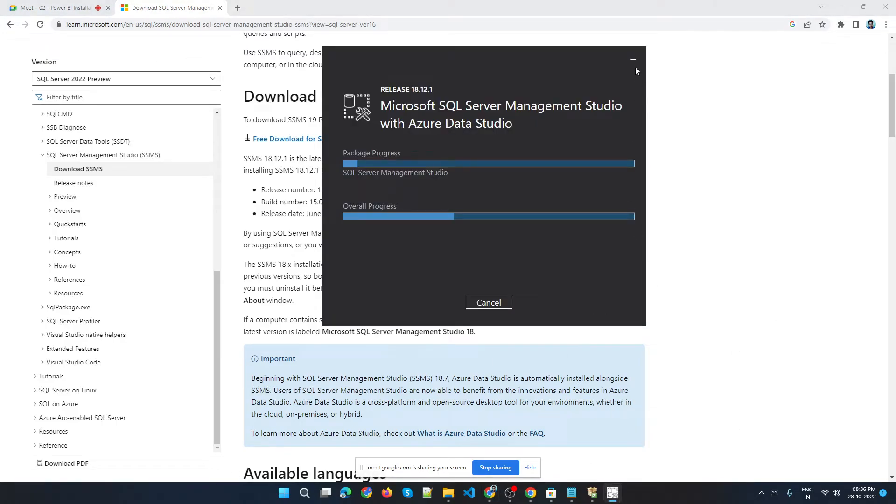
click(633, 60)
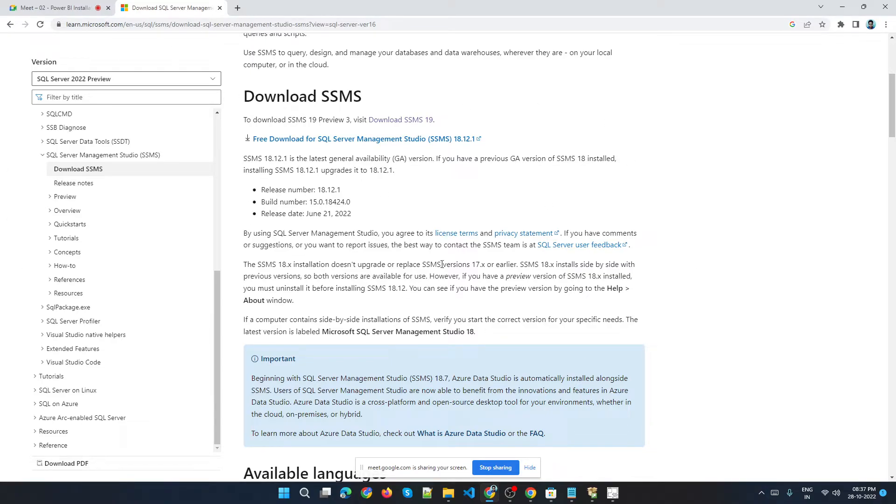
Close the SQL Server Installation Center window, leaving the SSMS installer running in the background.
click(612, 496)
click(592, 494)
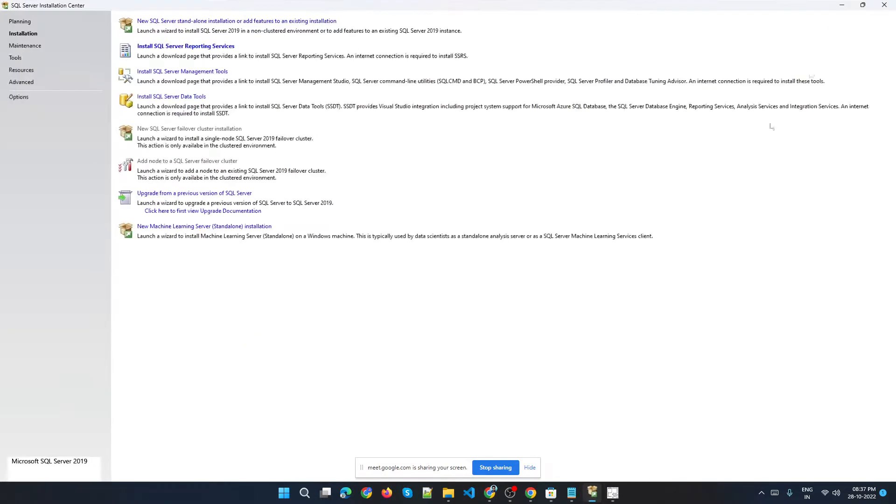
click(885, 5)
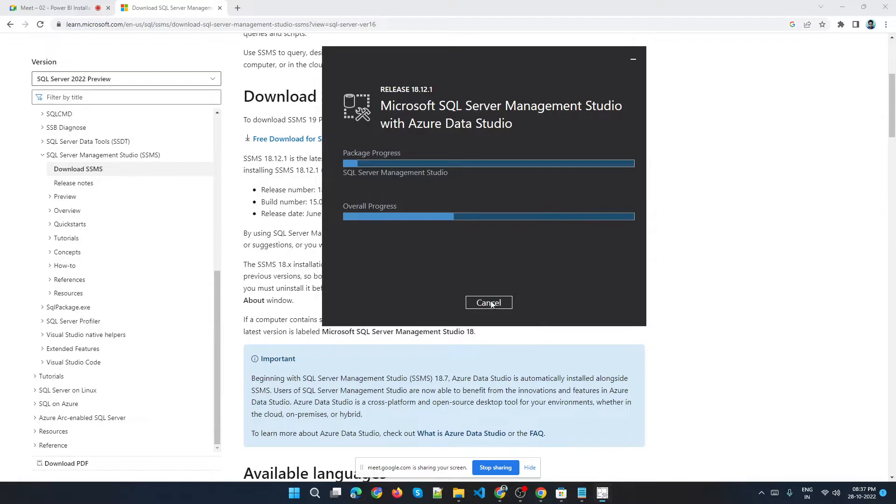
click(738, 292)
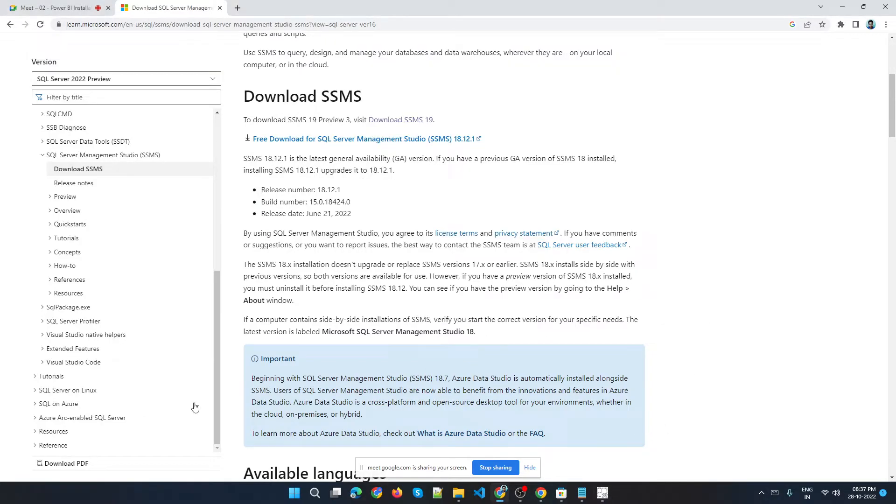
Search Windows for SSMS and run Microsoft SQL Server Management Studio 19 as administrator.
click(315, 493)
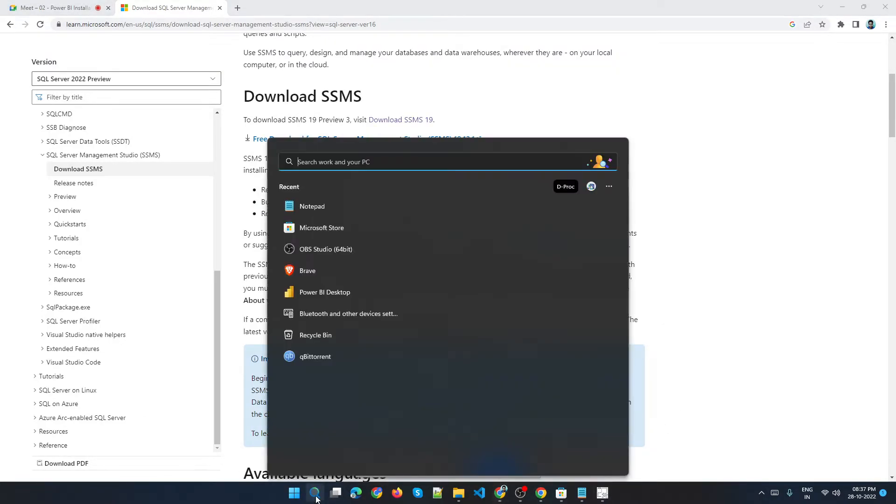
text(SSMS)
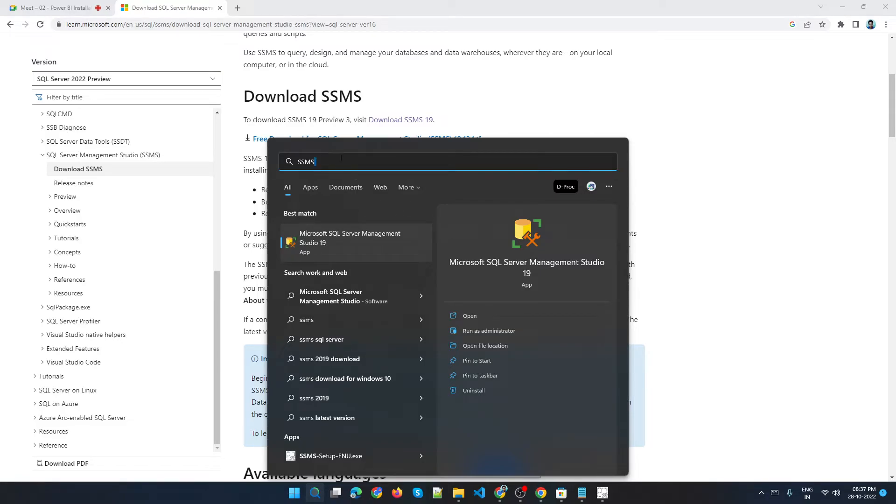
right_click(359, 238)
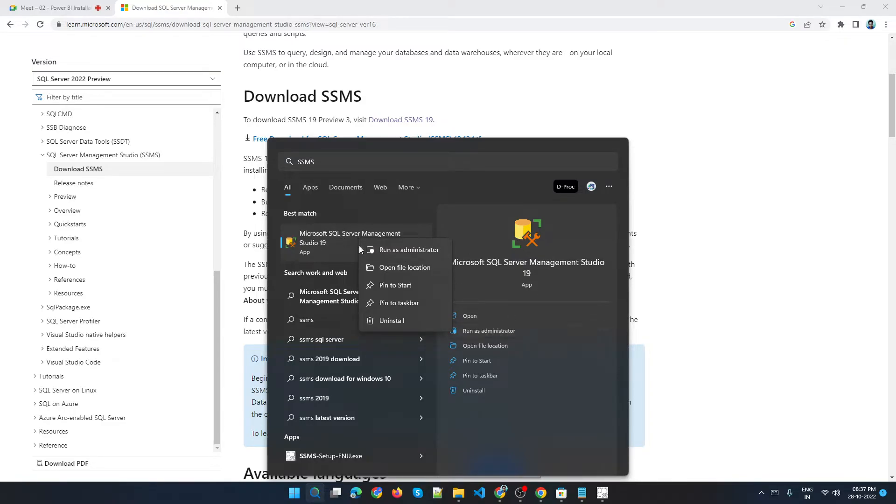
right_click(327, 234)
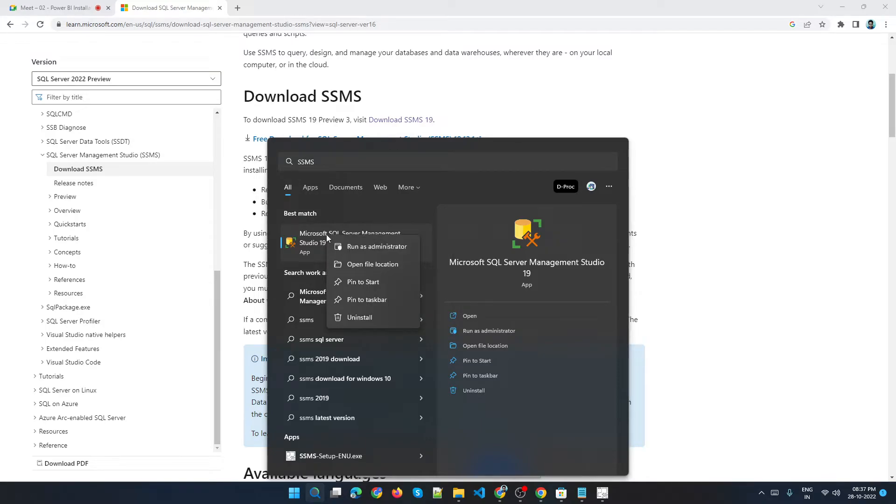
click(357, 247)
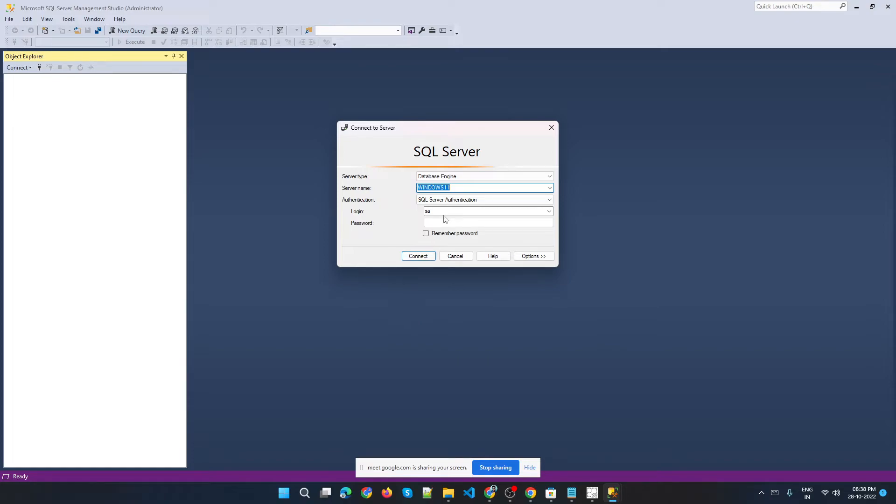
Switch the Connect to Server authentication to Windows Authentication and move the dialog higher up.
click(451, 201)
click(451, 208)
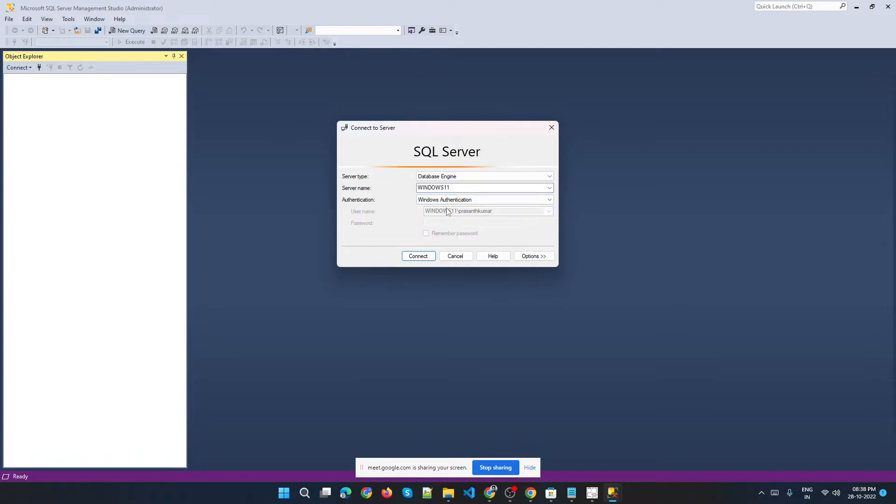
drag(371, 134, 393, 91)
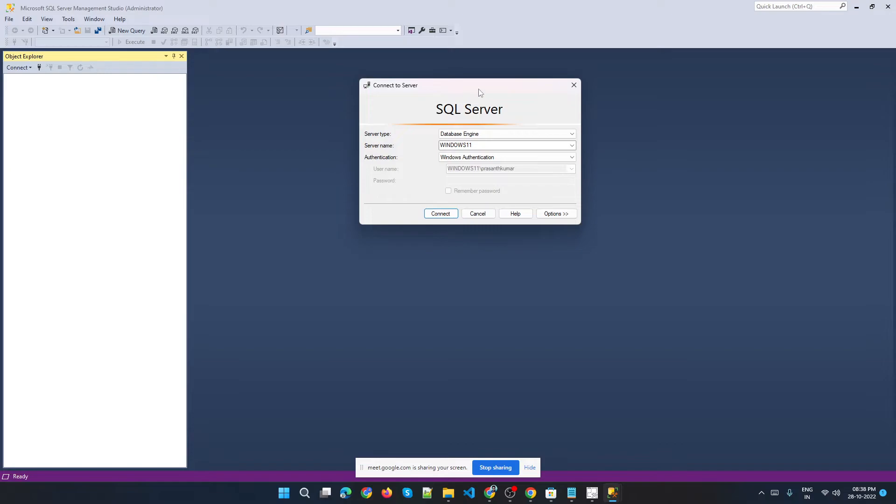
drag(492, 88, 436, 82)
drag(351, 82, 398, 79)
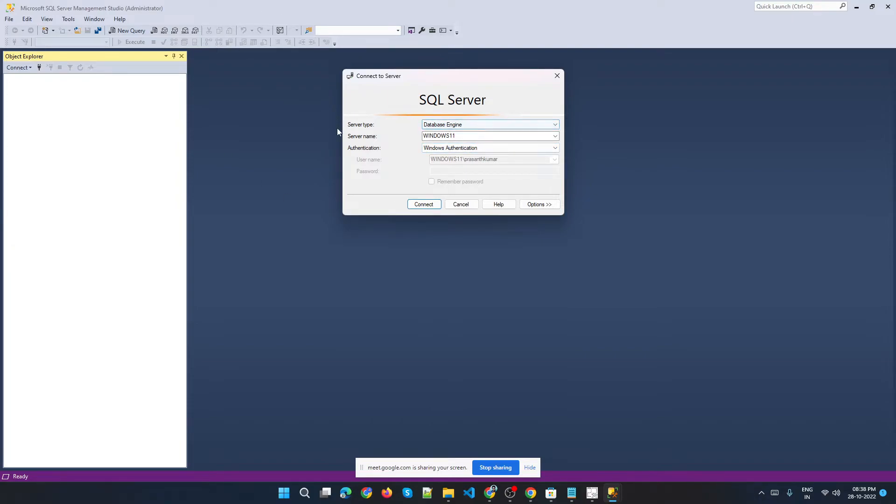
Review the Server type and Authentication choices, keeping Database Engine and Windows Authentication.
click(455, 125)
click(456, 125)
click(456, 125)
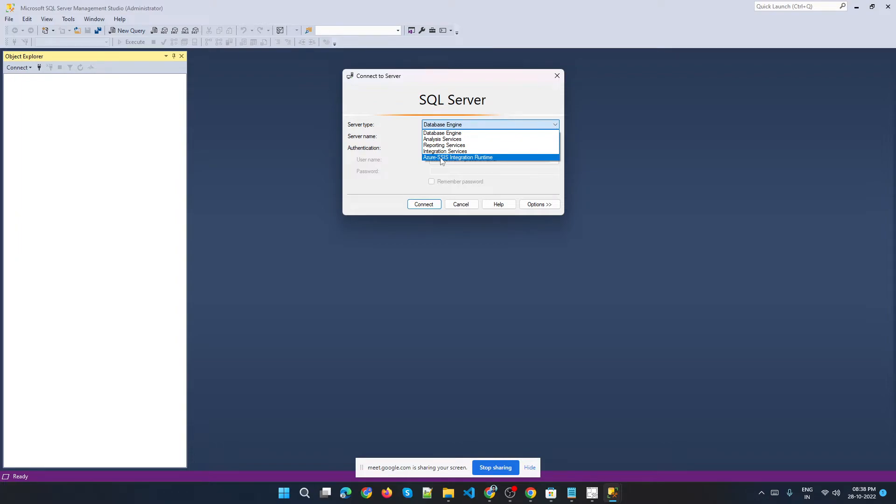
click(446, 133)
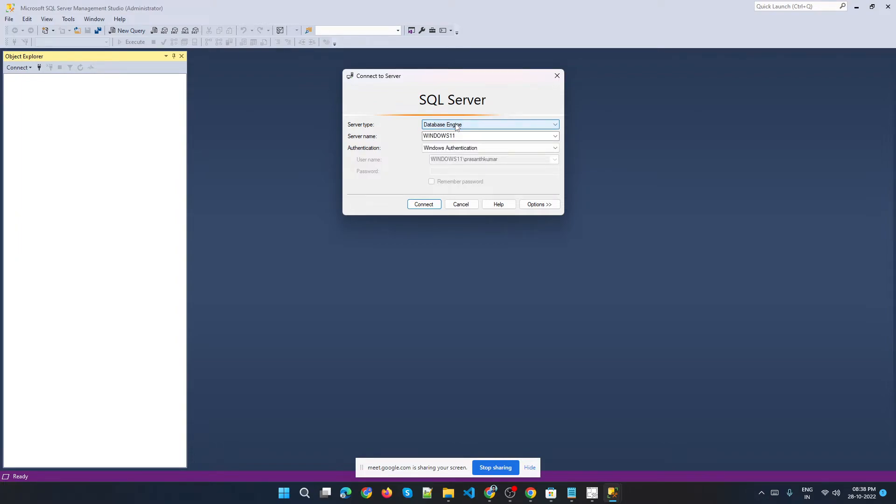
double_click(441, 137)
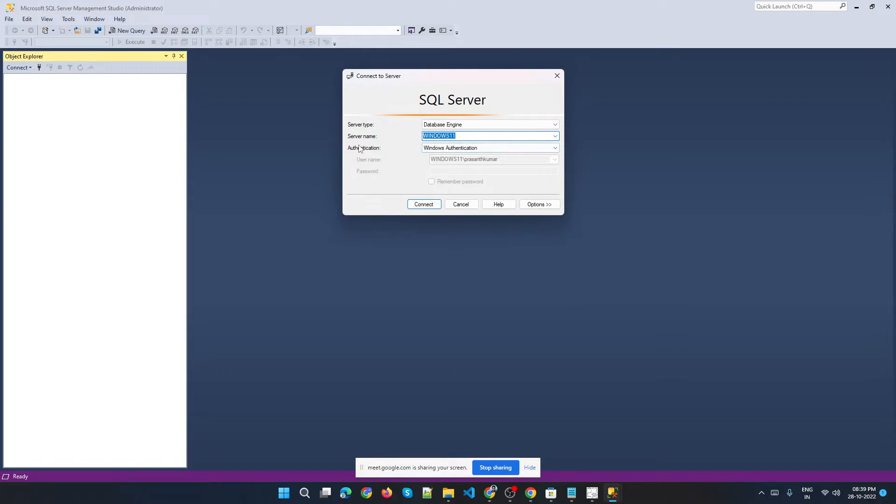
click(444, 151)
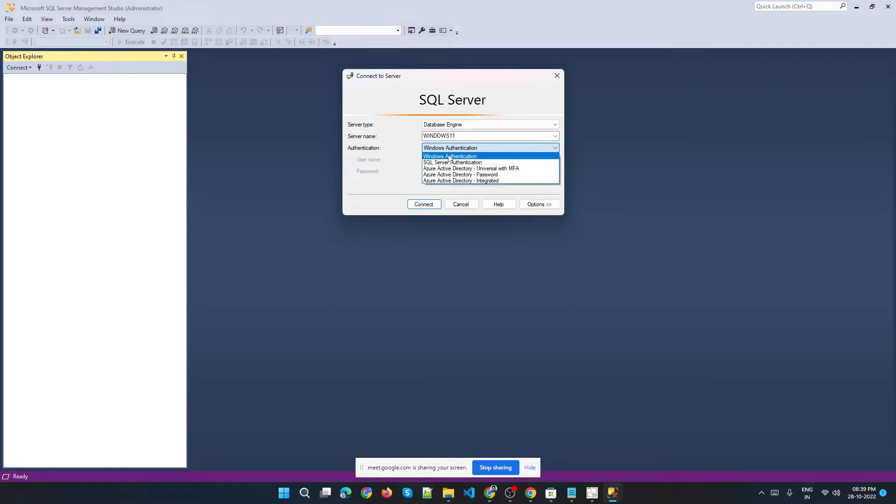
click(450, 157)
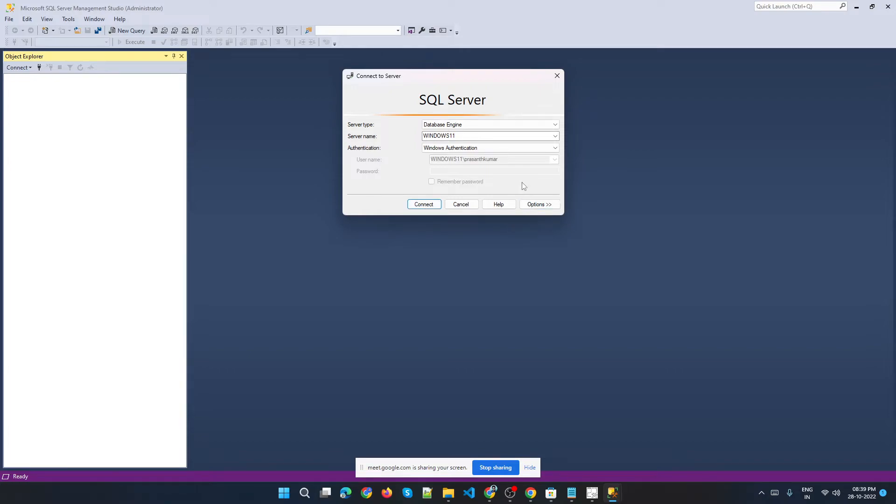
Move the dialog up and set Authentication to SQL Server Authentication with the sa login.
drag(437, 81, 423, 52)
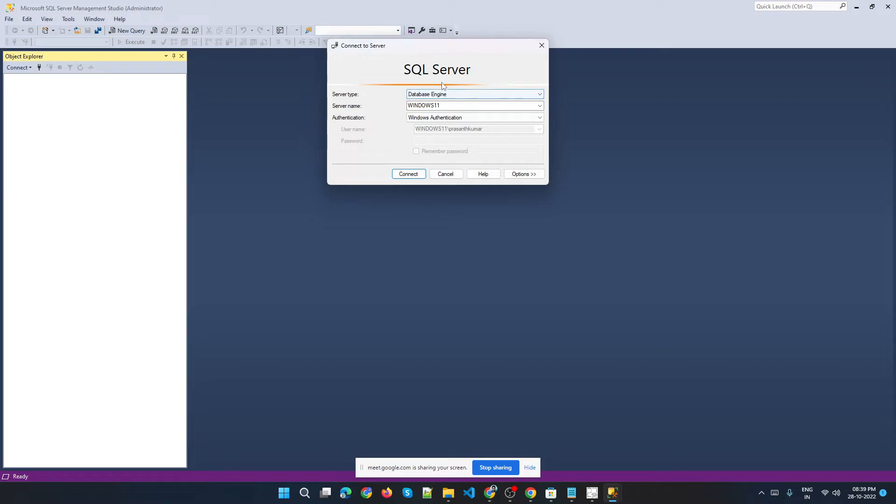
double_click(424, 106)
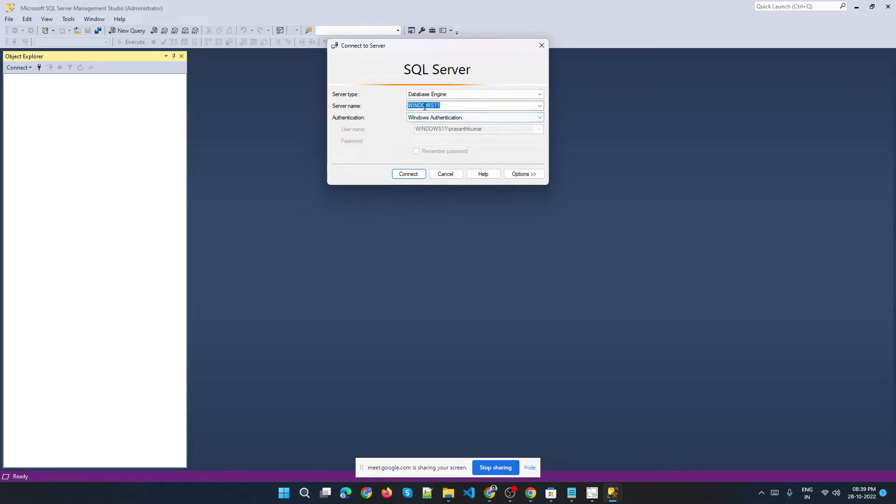
click(445, 119)
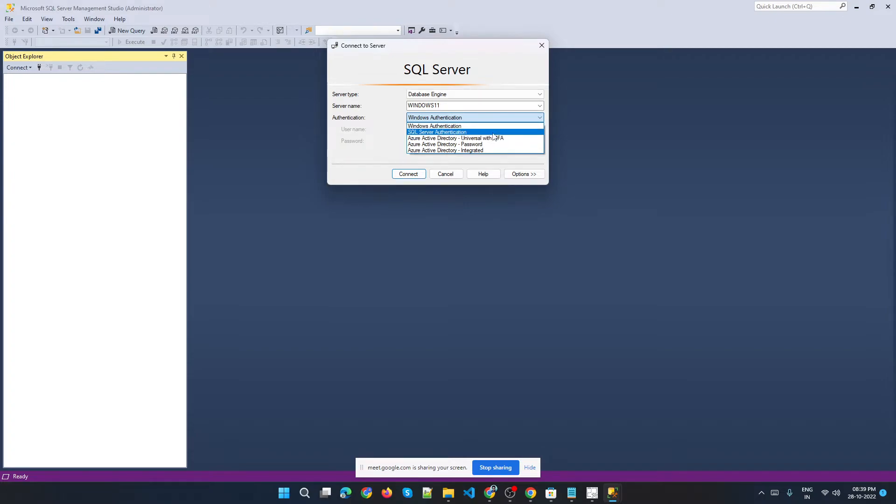
click(438, 140)
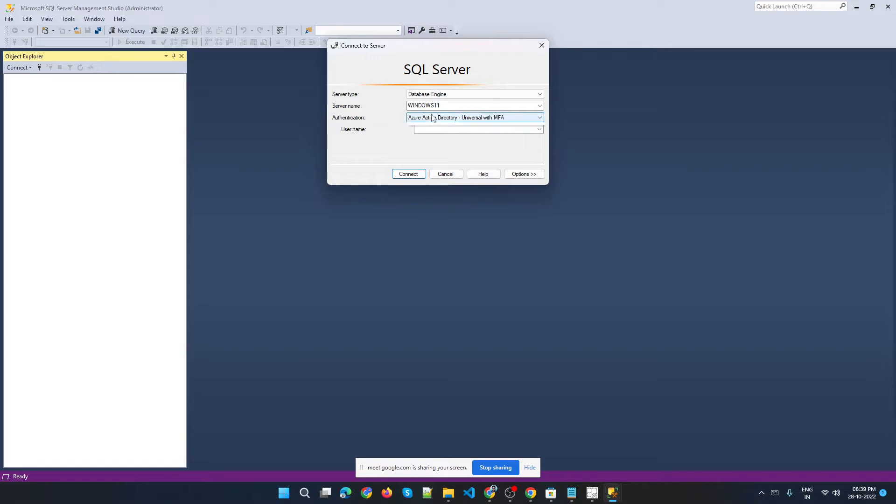
click(432, 117)
click(429, 140)
click(432, 118)
click(437, 131)
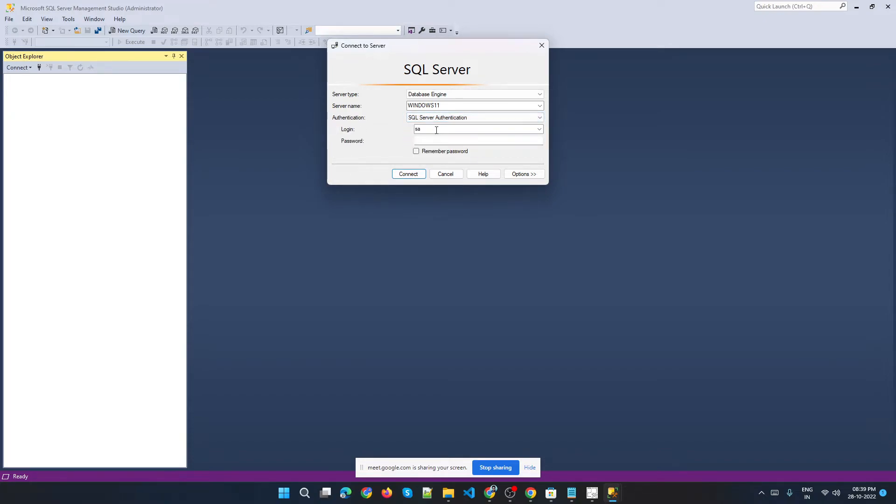
Expand the connection options and review the network protocol and database choices under Connection Properties.
click(526, 175)
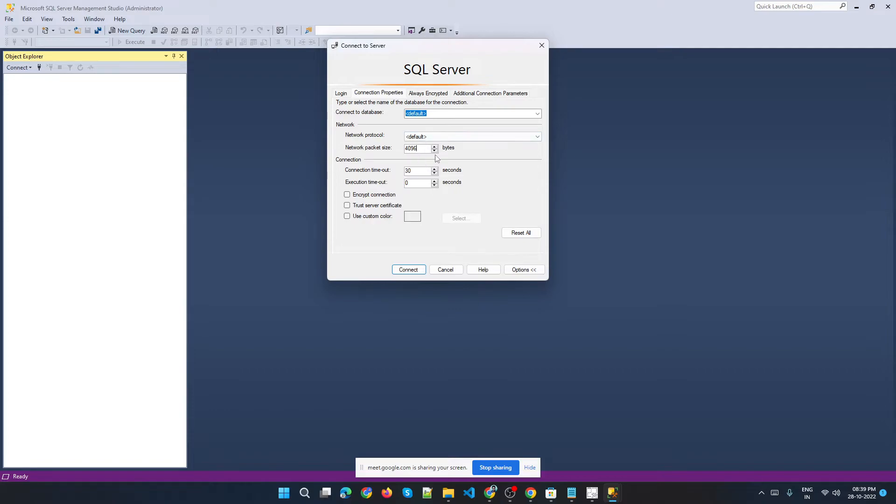
click(537, 137)
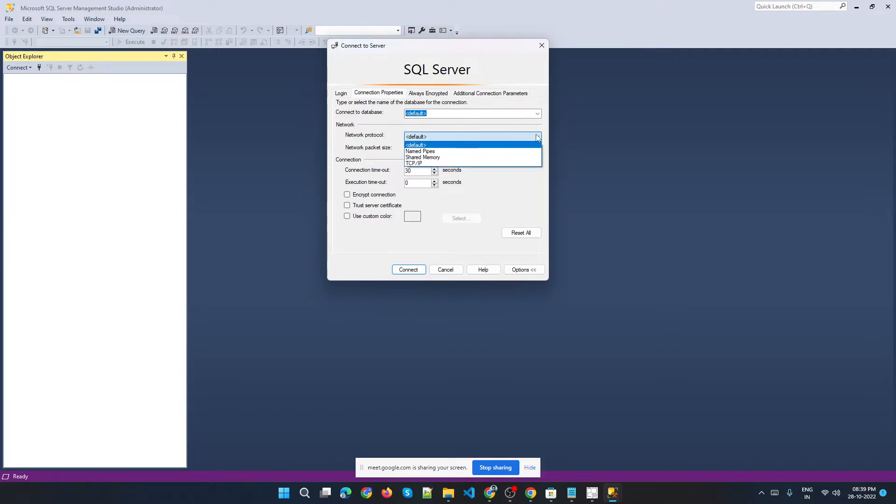
click(512, 173)
click(538, 114)
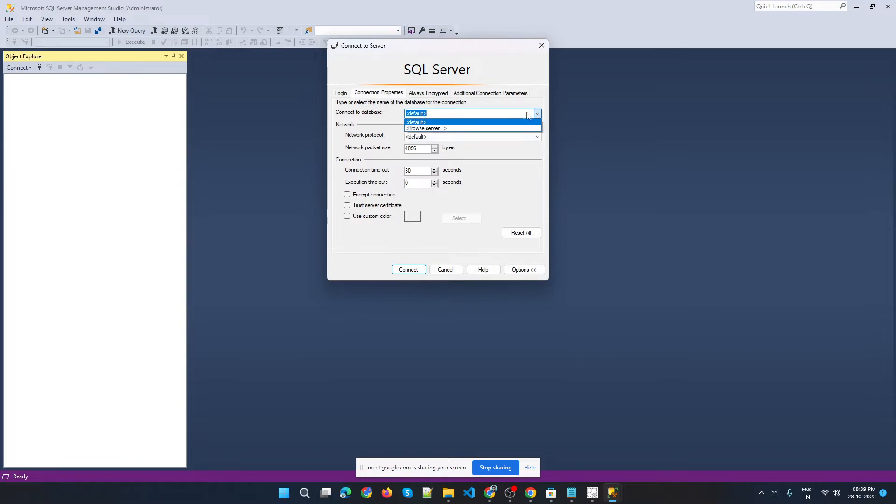
click(503, 163)
drag(405, 151, 422, 152)
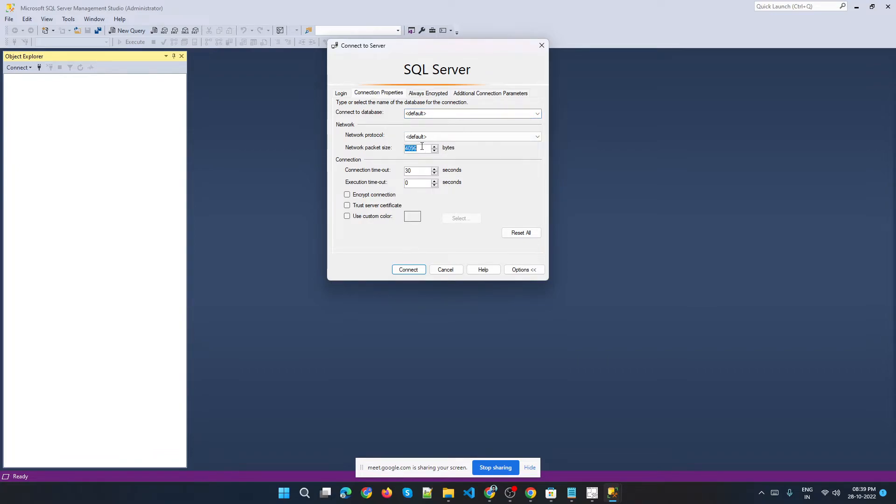
Switch between the Login and Connection Properties tabs, collapsing and expanding the options, and examine the database field.
click(342, 93)
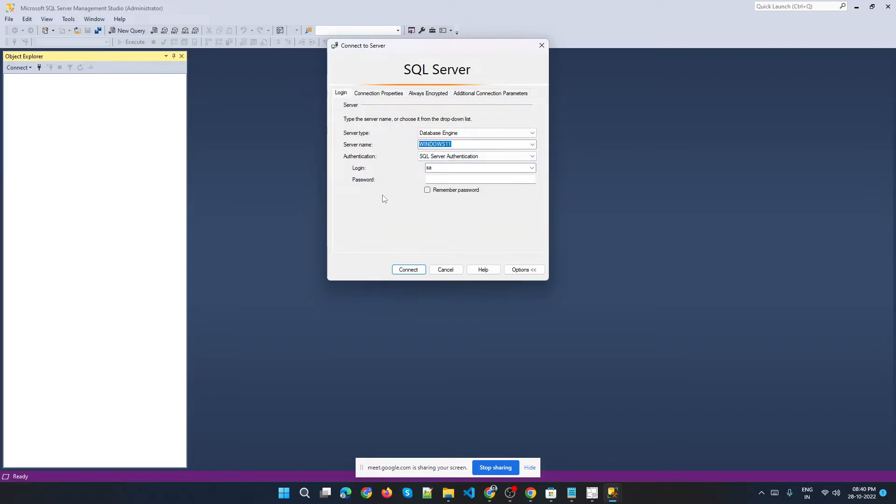
click(517, 269)
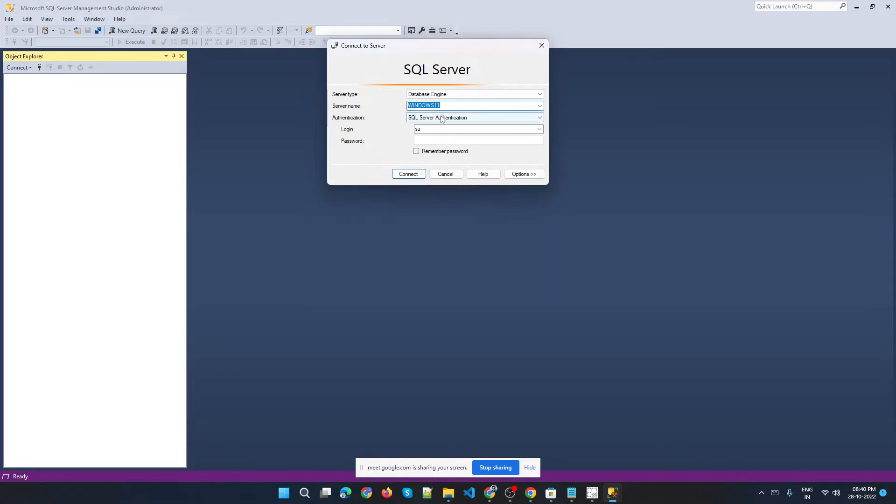
click(520, 174)
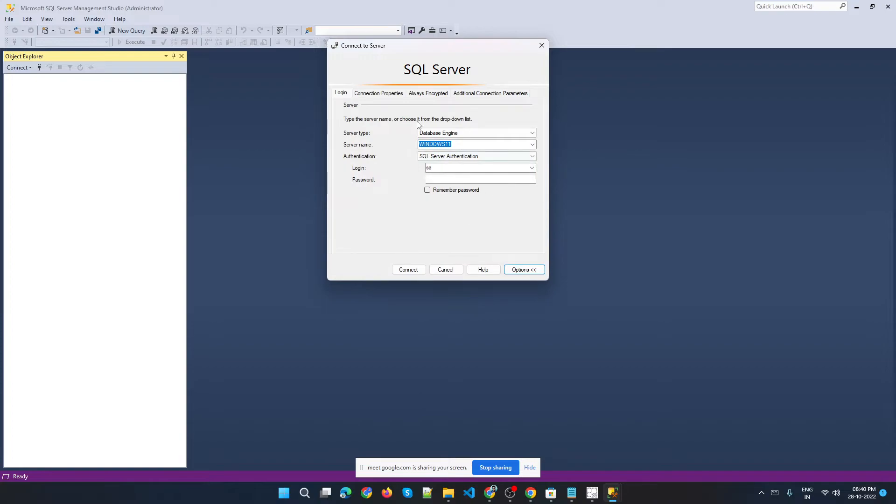
click(378, 93)
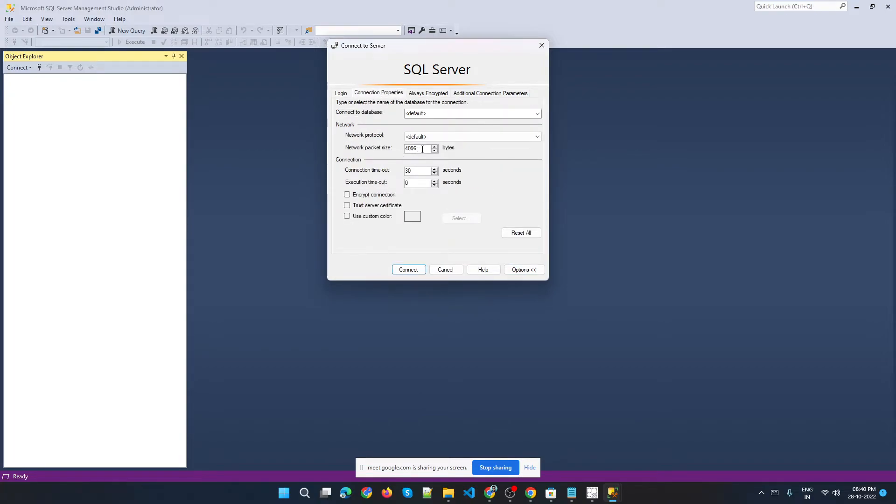
click(498, 139)
click(498, 140)
click(443, 111)
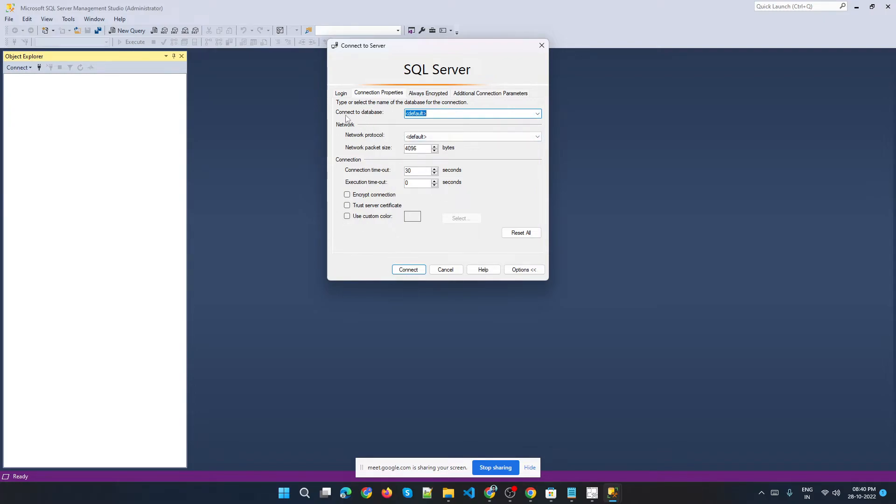
Switch Authentication back to Windows Authentication on the Login tab and connect to the WINDOWS11 server.
click(350, 96)
click(428, 156)
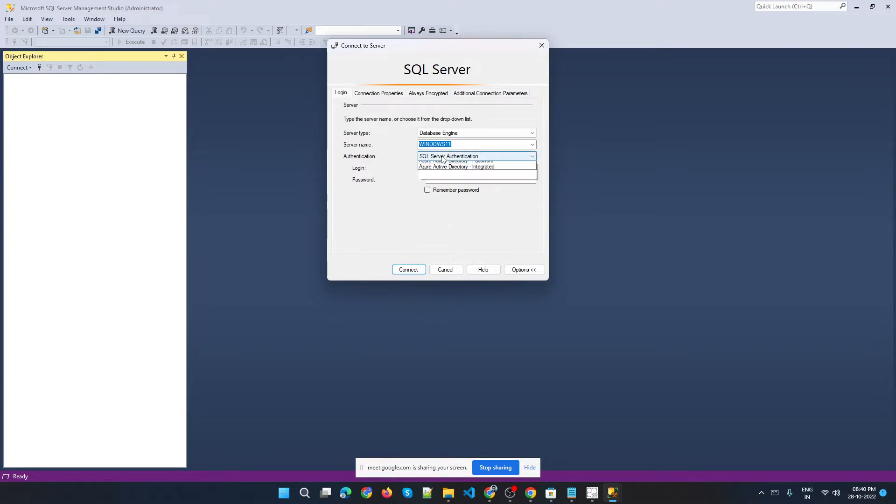
click(425, 164)
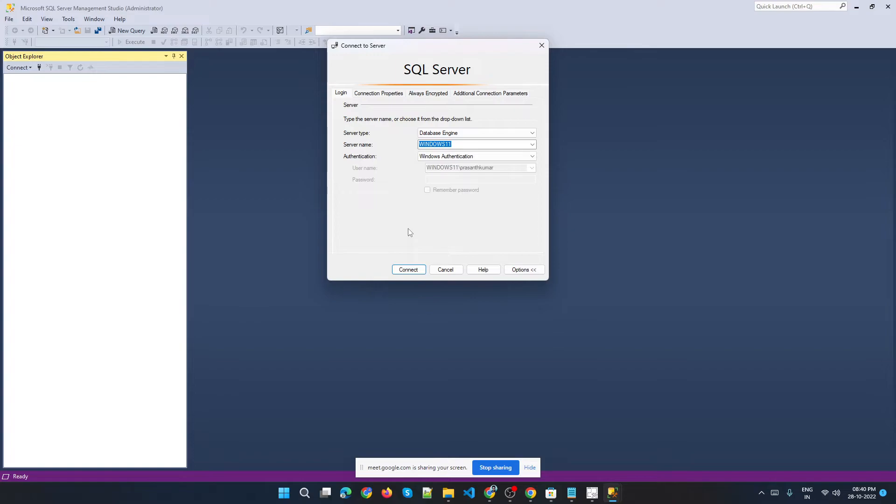
click(404, 270)
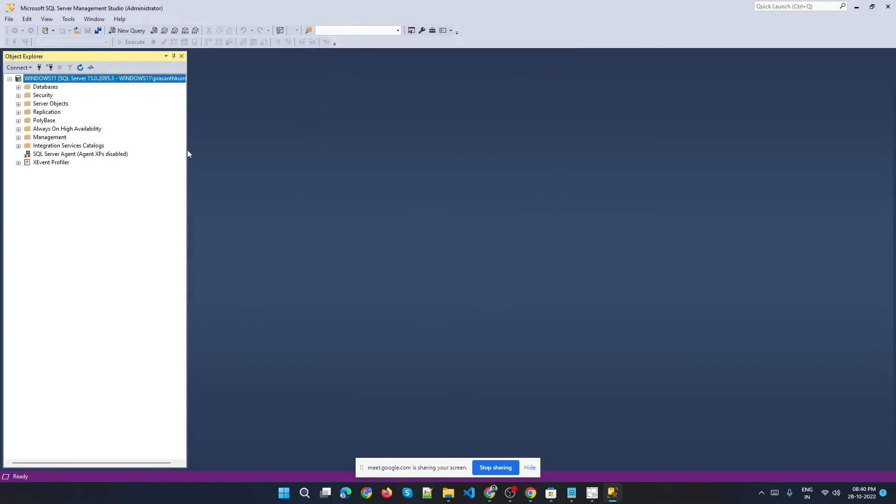
Open a new query window and start the query with SELECT.
click(530, 468)
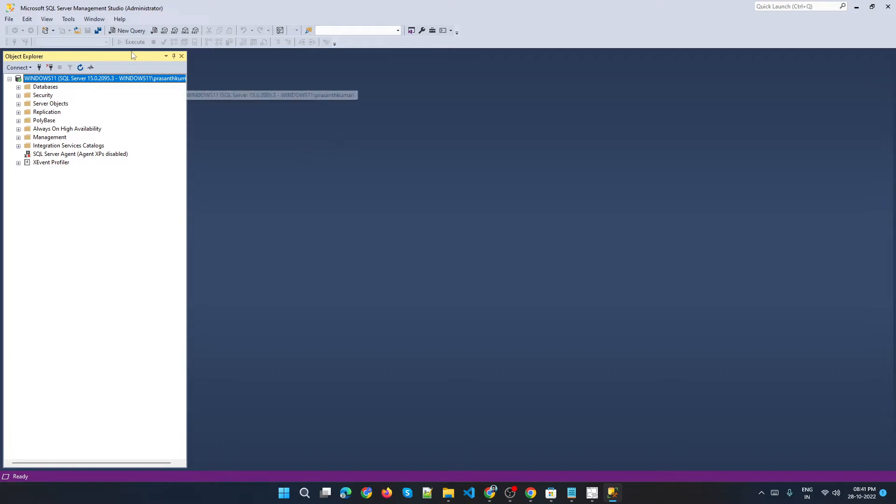
click(125, 30)
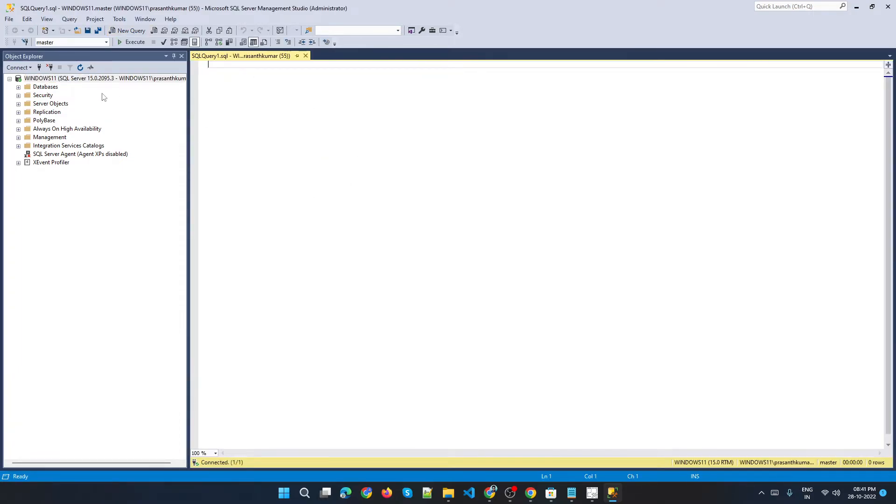
text(SELECT)
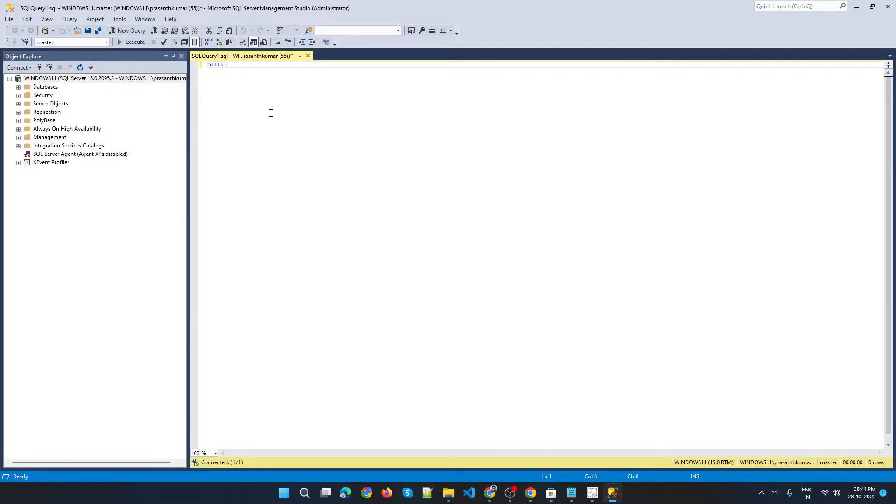
Set the query editor zoom to 200%.
click(199, 452)
text(200)
key(Return)
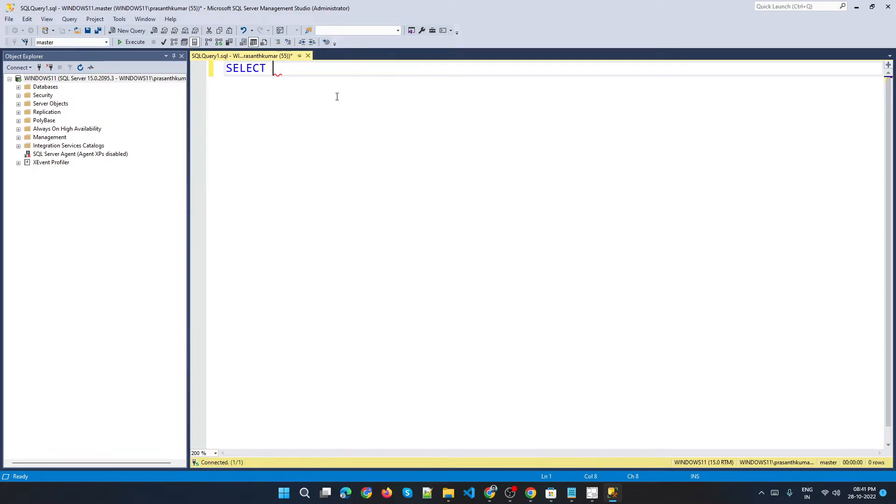
text(@@)
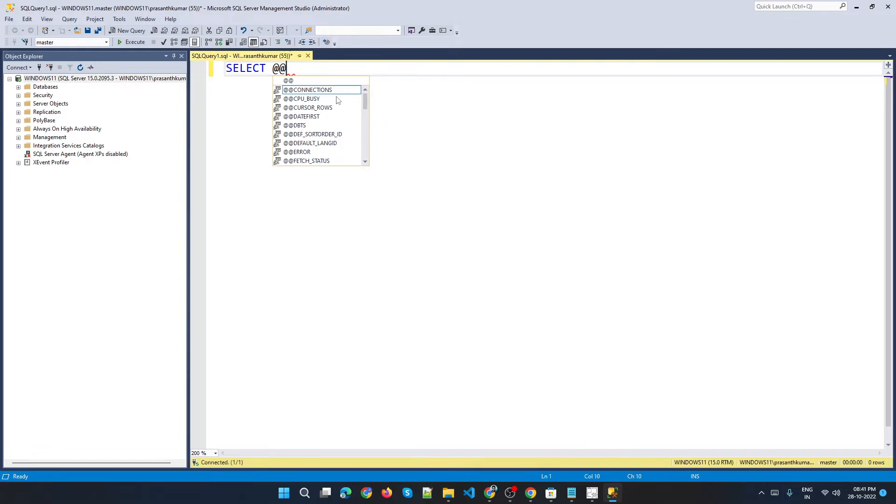
text(S)
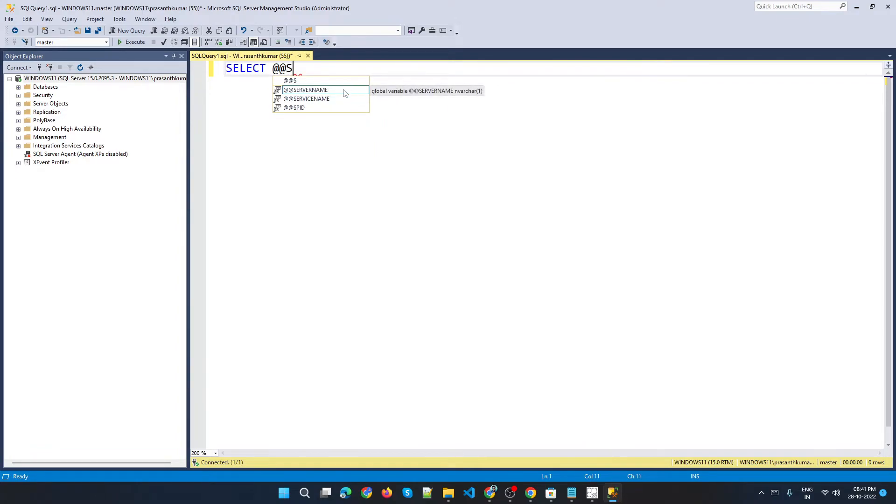
click(345, 93)
click(337, 101)
click(339, 90)
double_click(339, 90)
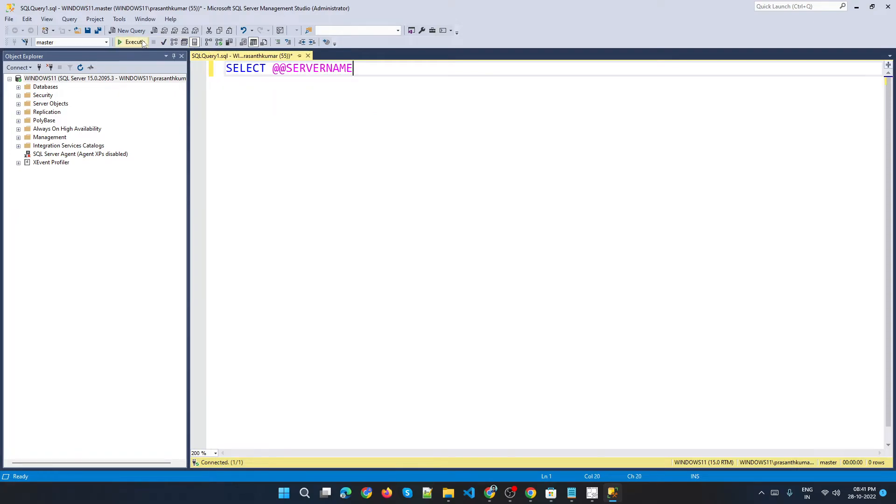
click(133, 42)
click(232, 292)
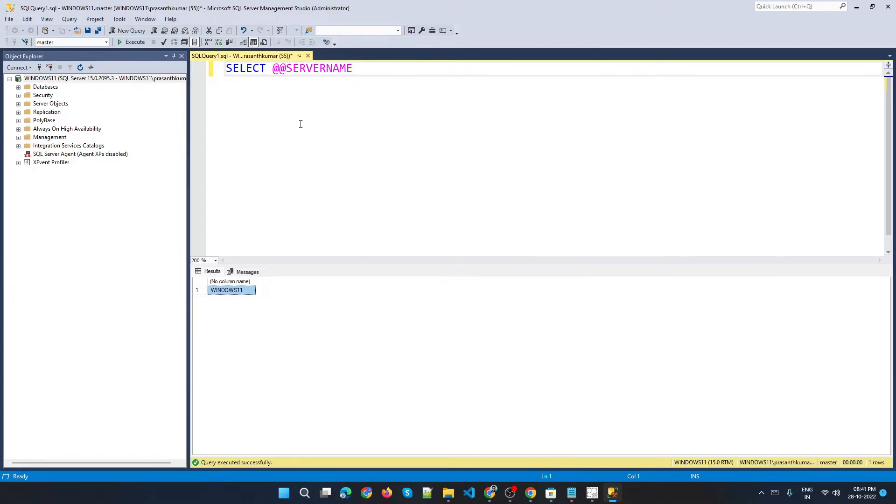
Close the query tab without saving changes.
click(308, 56)
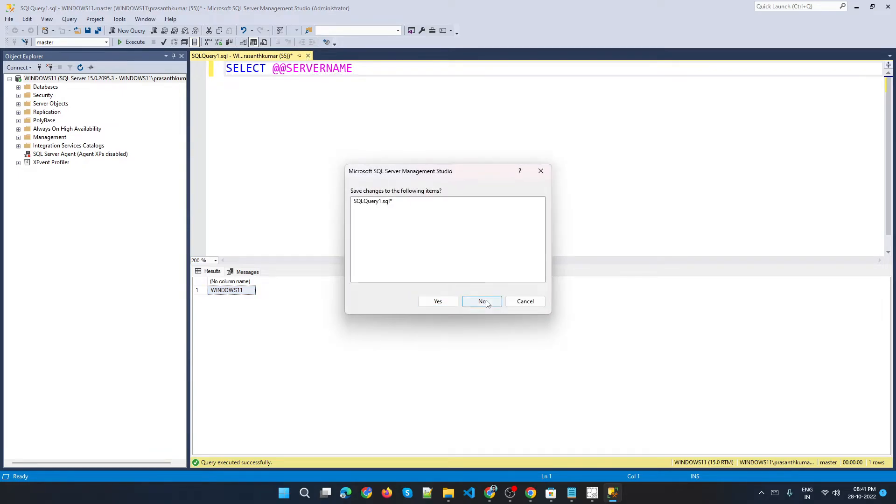
click(483, 302)
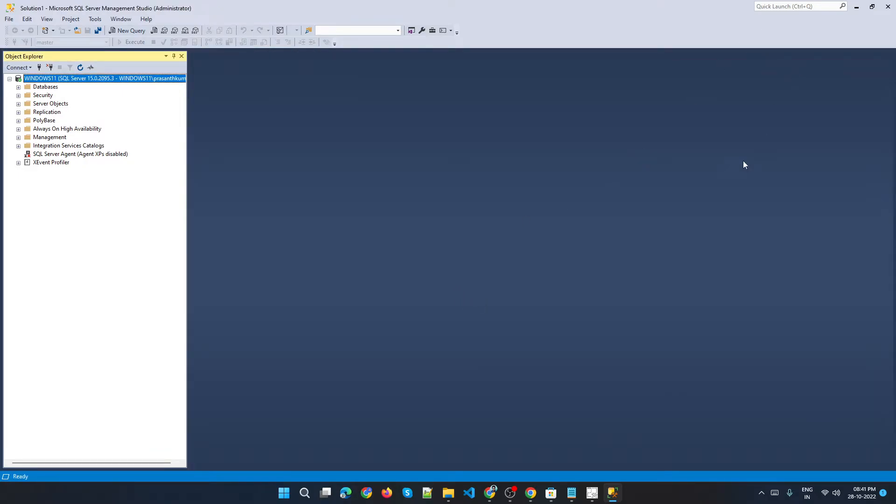
Switch to Notepad and add a new heading line 'Power BI Installation' below the existing headings.
click(571, 493)
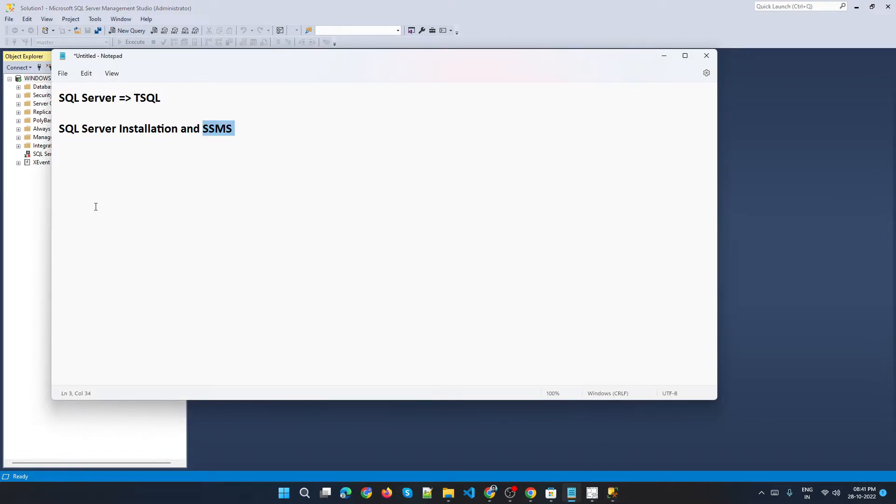
click(59, 99)
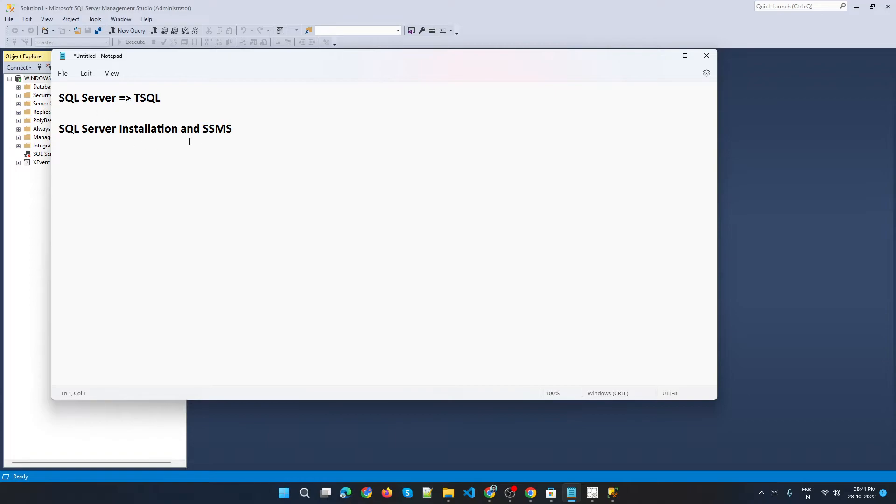
click(267, 134)
key(Return)
text(Power BI Installation)
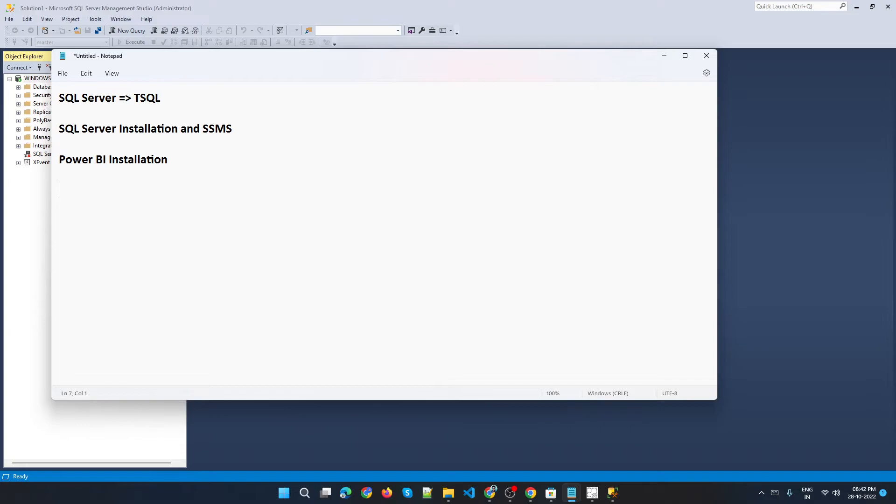
Minimize Notepad, launch Power BI Desktop from the Start search, and dismiss its welcome screen.
click(663, 57)
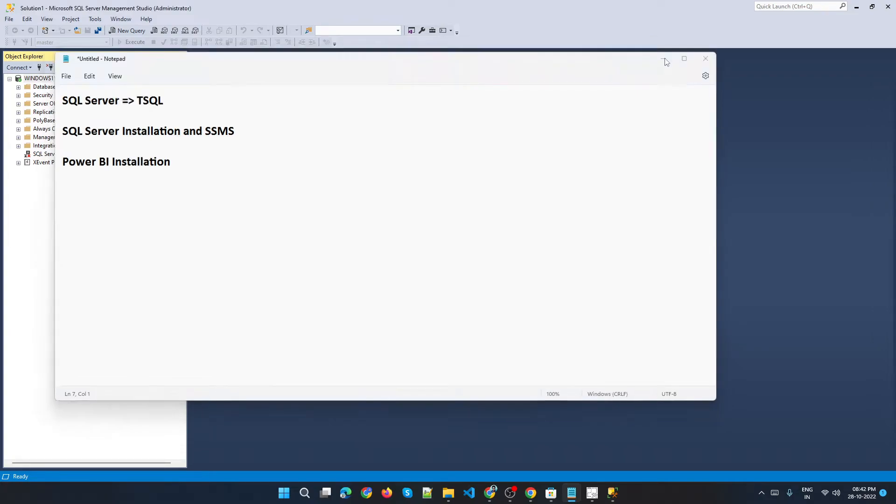
click(305, 493)
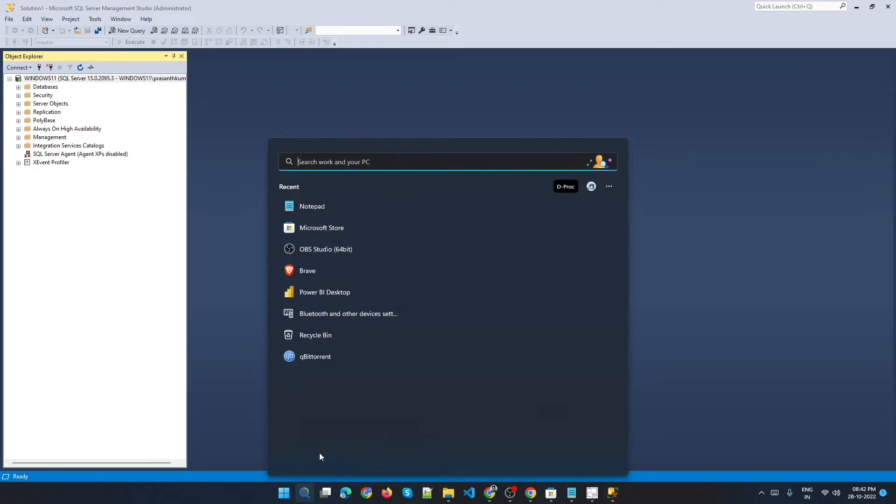
click(305, 293)
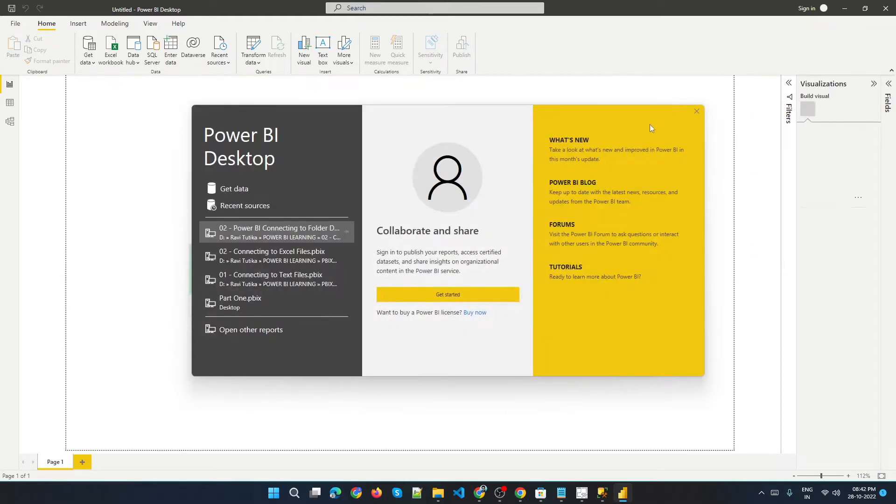
click(695, 113)
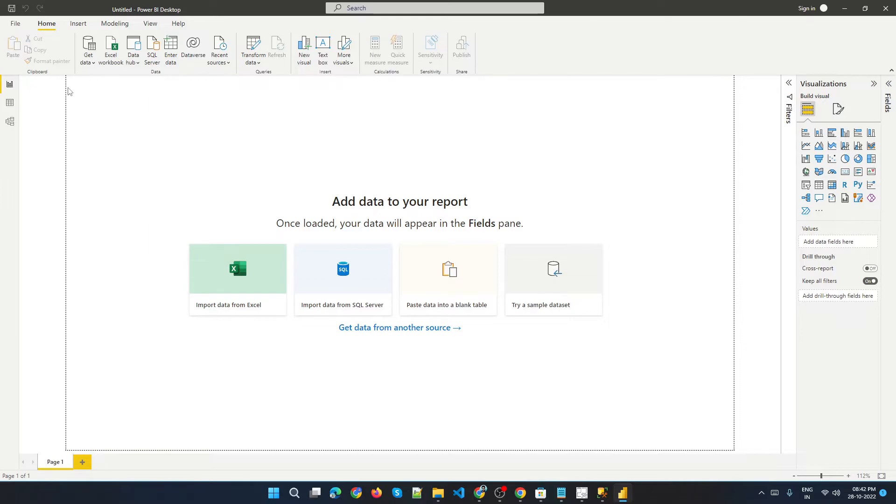
Open the Options dialog and review the Data Load settings for the current file, then cancel.
click(17, 24)
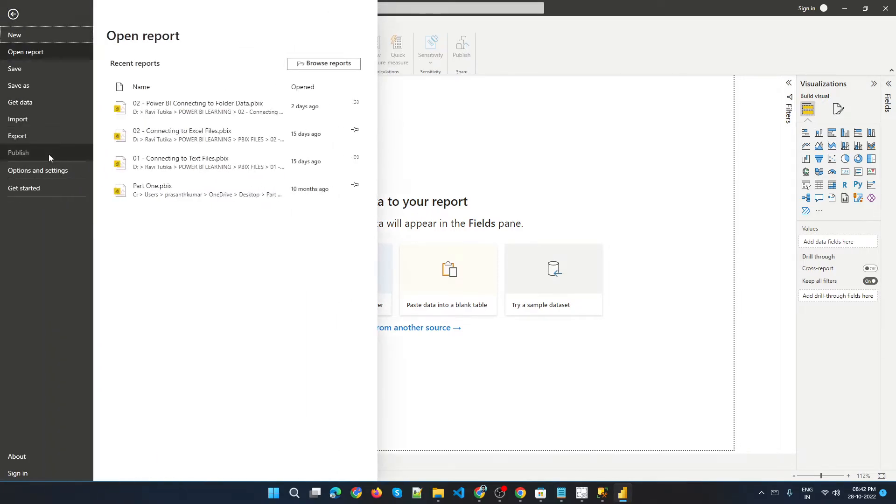
click(46, 172)
click(140, 64)
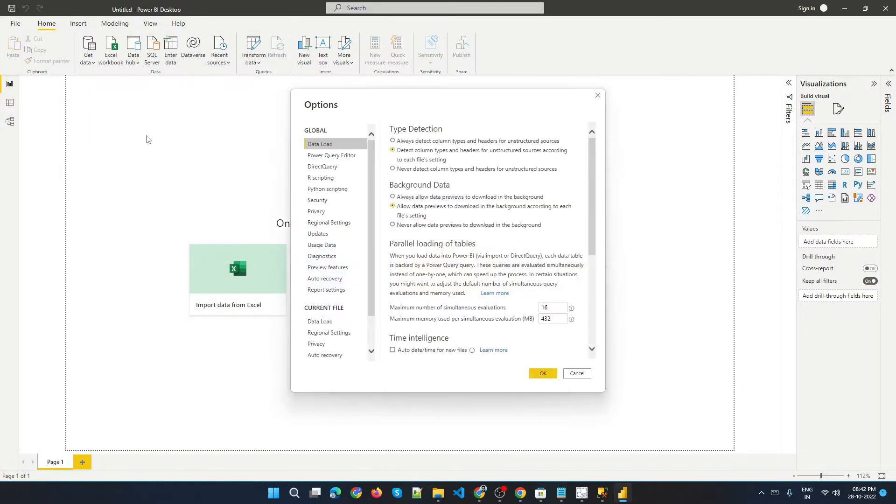
click(326, 321)
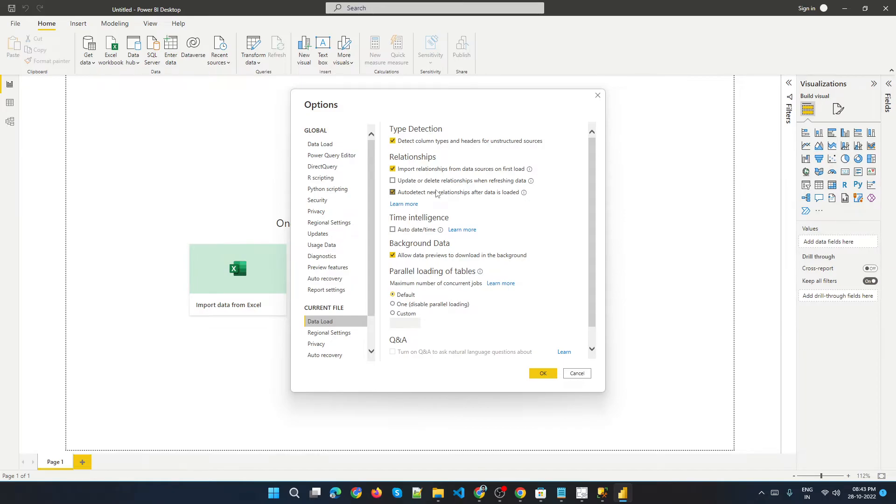
drag(422, 105, 390, 65)
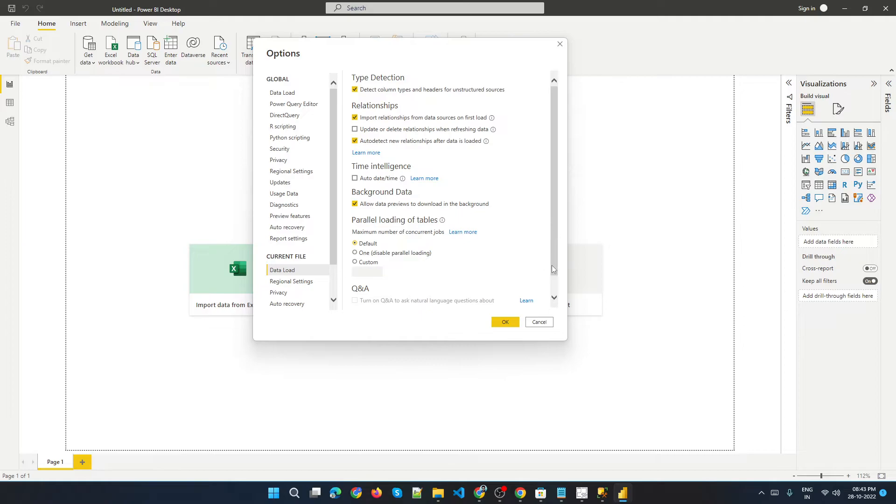
click(540, 324)
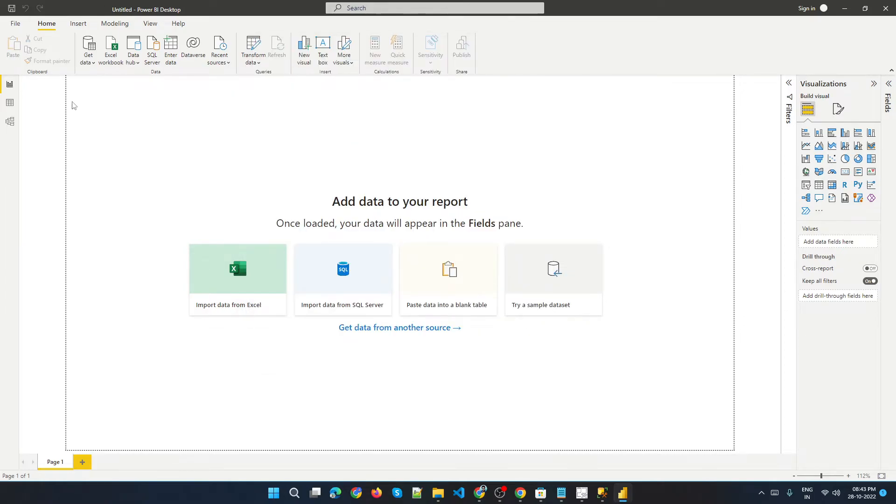
Reopen Options and examine the current file's Data Load settings once more before cancelling.
click(16, 23)
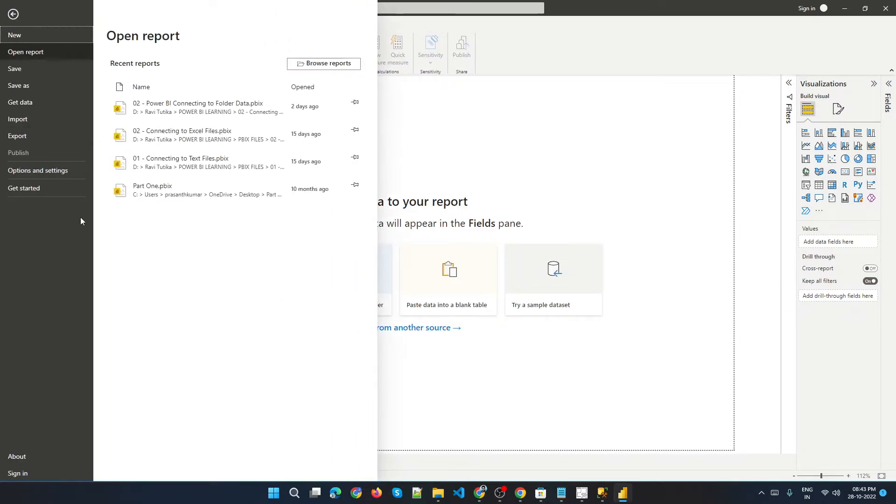
click(41, 173)
click(155, 64)
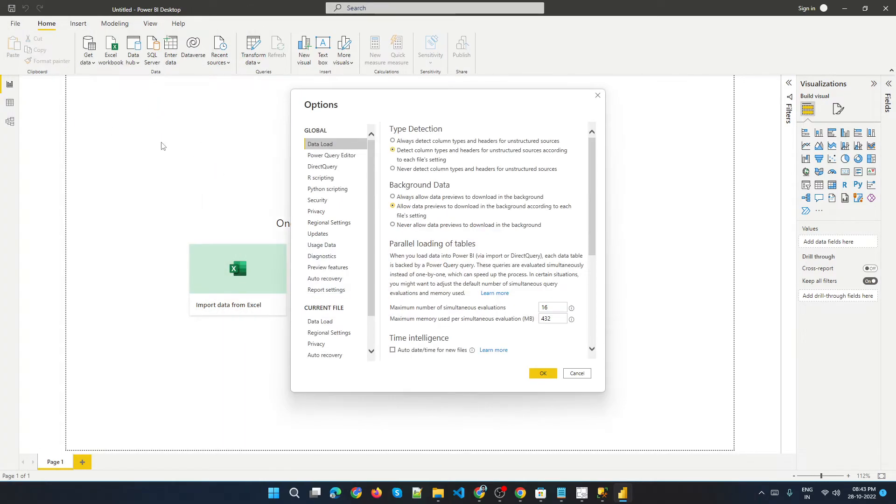
click(322, 321)
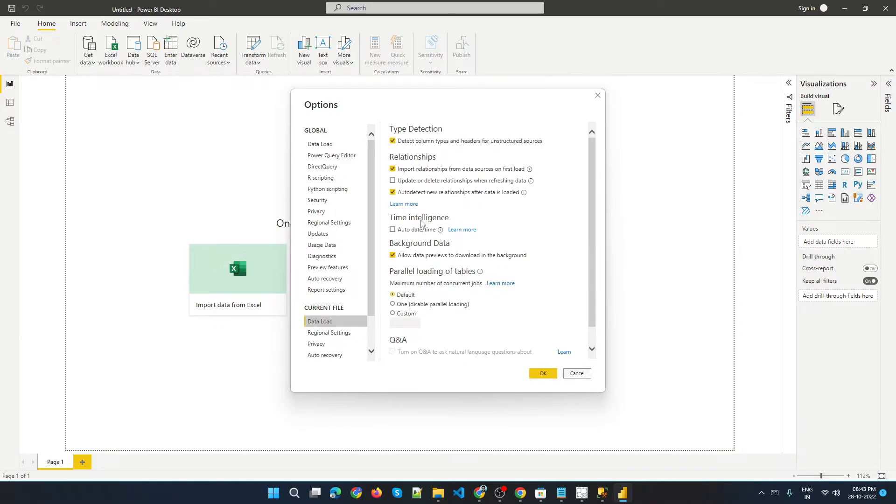
click(577, 374)
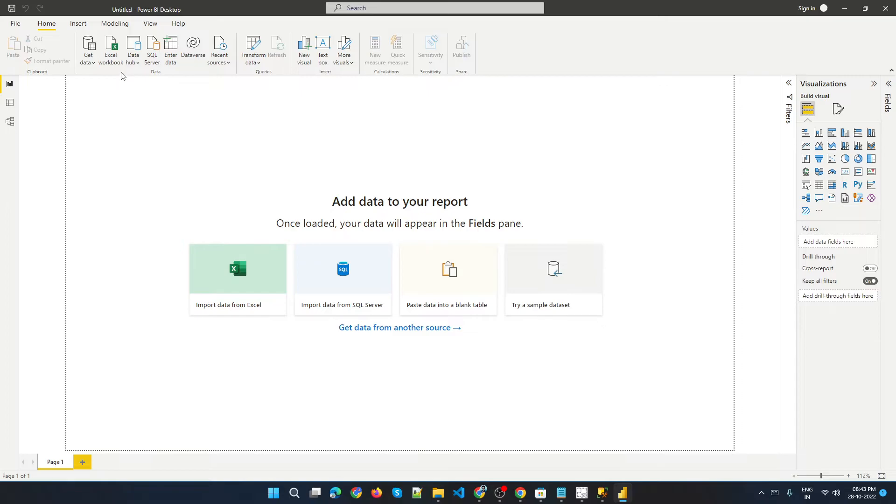
Browse a Text/CSV data source to the 01 - Conneting Csv Files folder and look at its files without importing.
click(89, 62)
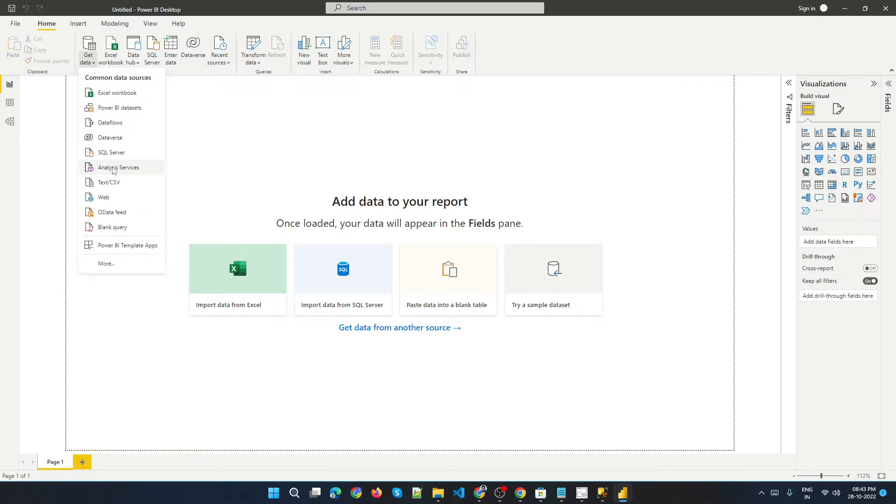
click(109, 183)
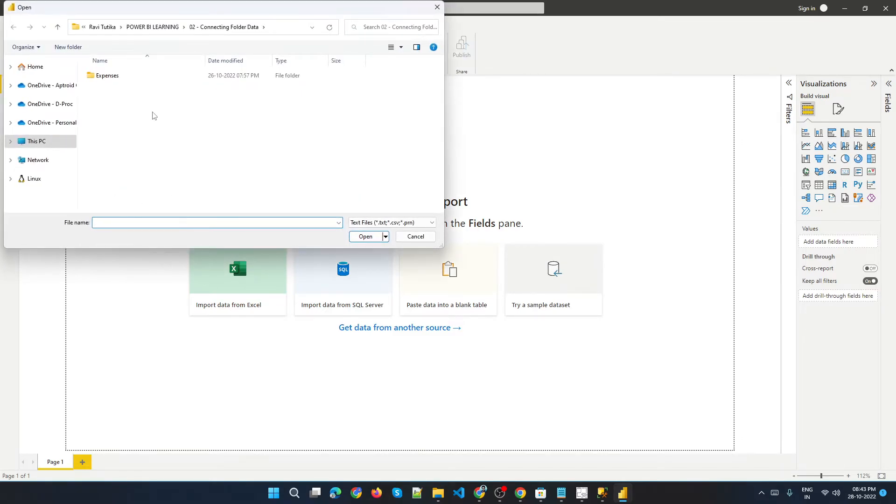
click(159, 28)
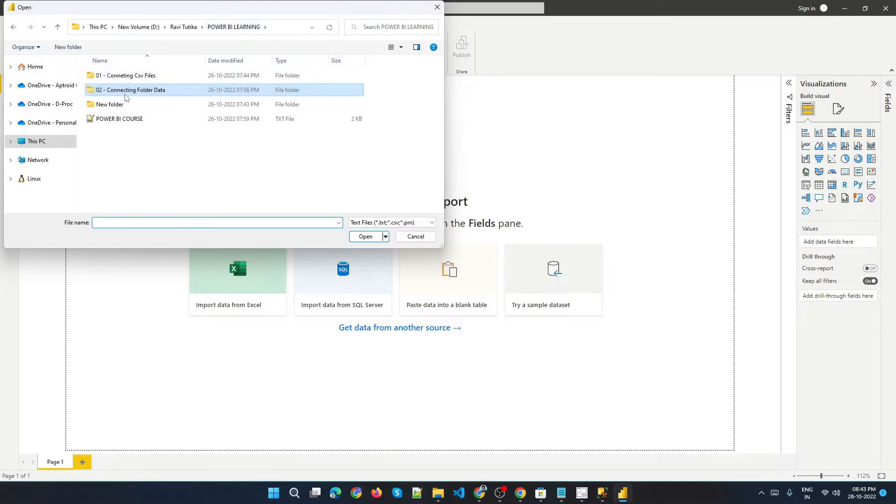
double_click(131, 79)
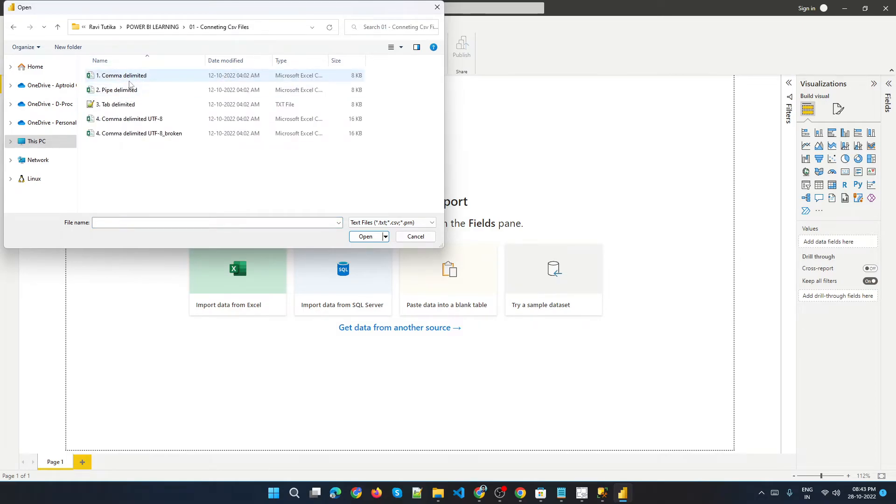
click(132, 80)
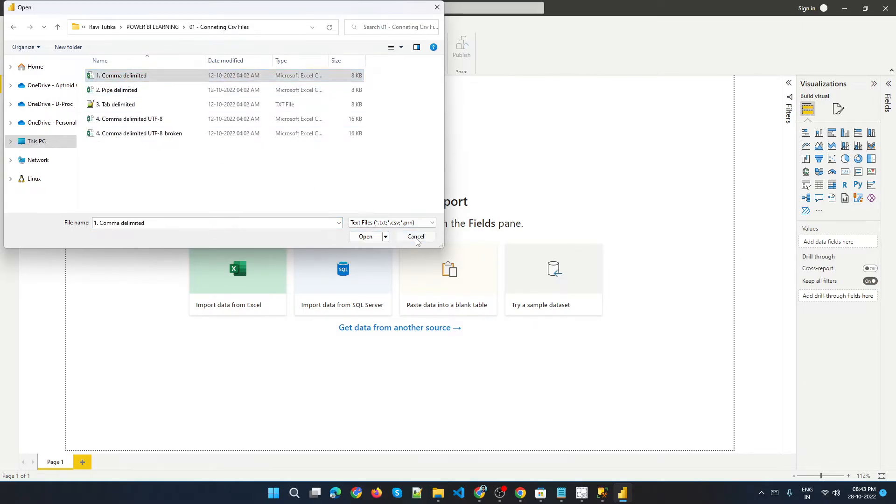
click(416, 237)
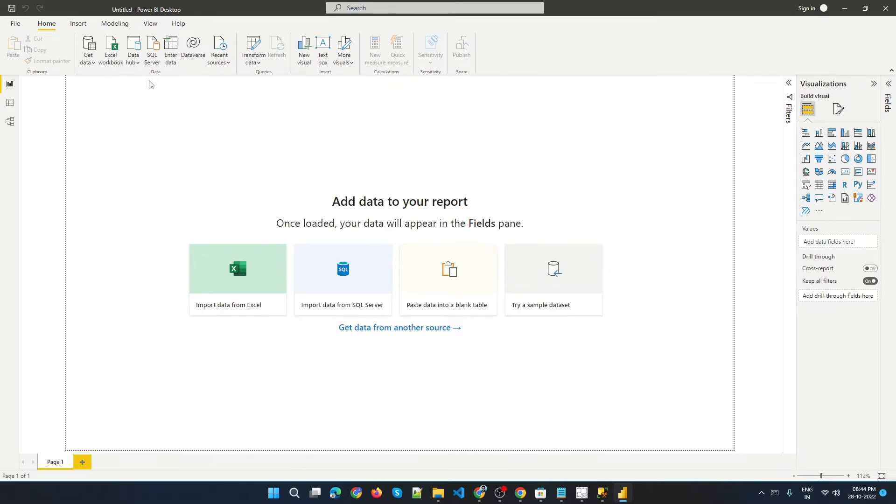
Start a Text/CSV import, navigate to the 01 - Conneting Csv Files folder, and open 1. Comma delimited.
click(91, 61)
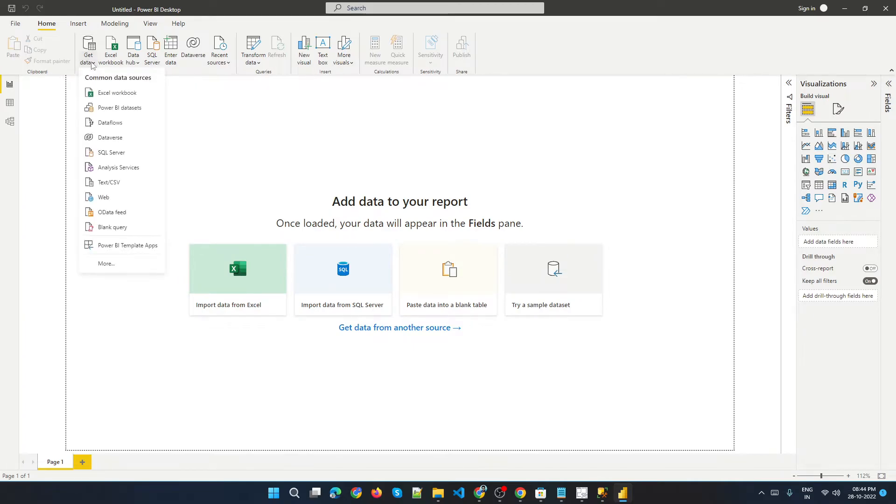
click(115, 183)
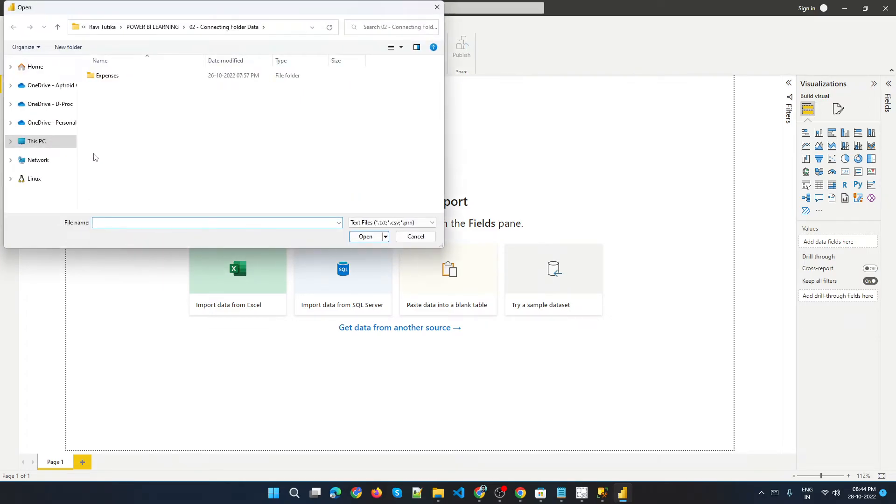
click(169, 29)
double_click(125, 78)
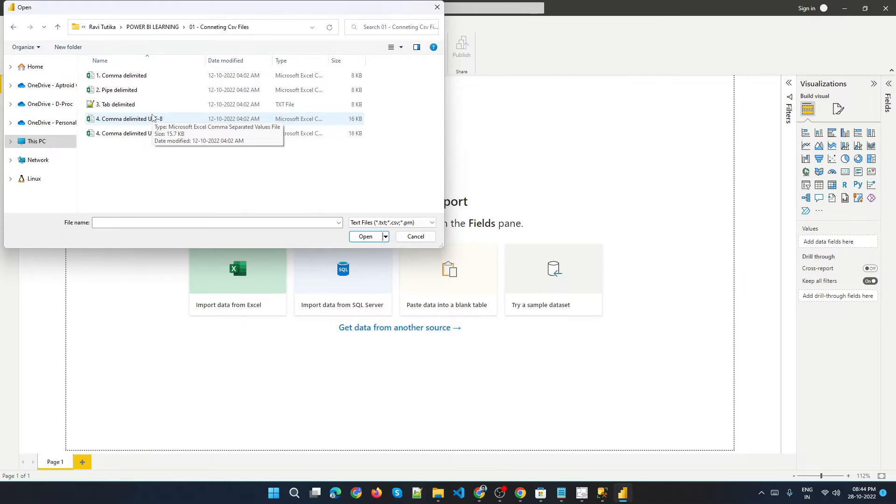
click(135, 80)
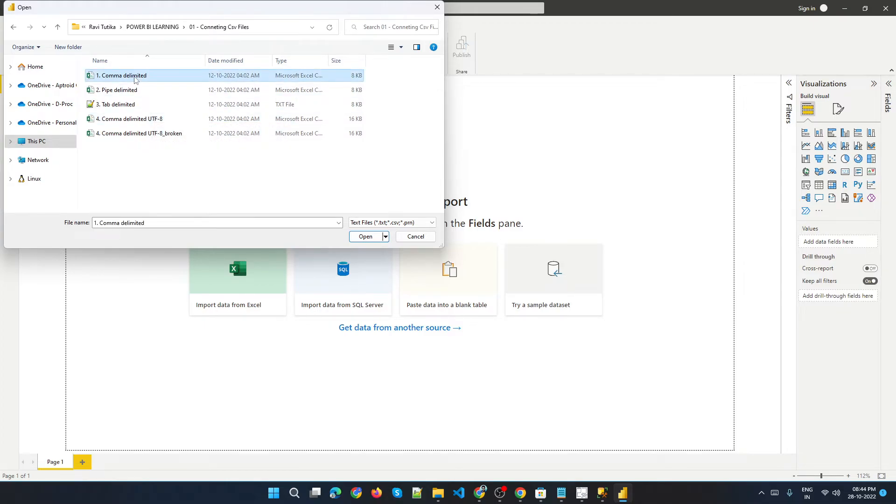
click(366, 237)
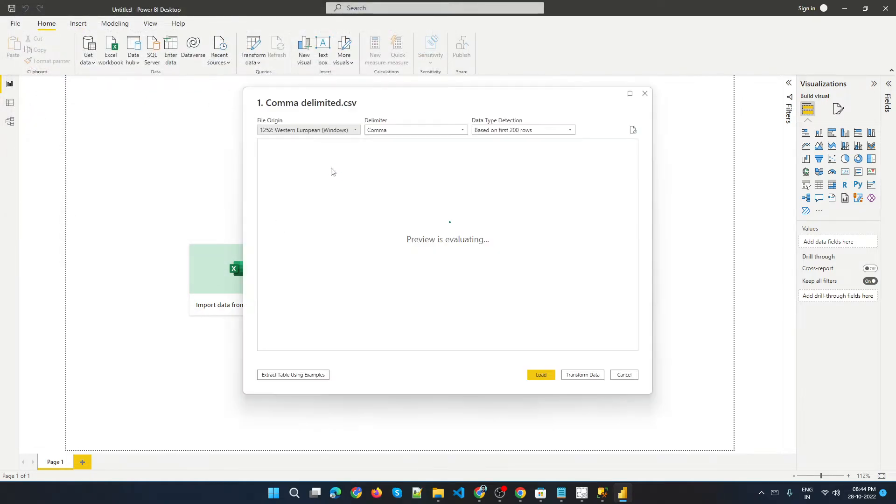
Keep Comma as the delimiter in the 1. Comma delimited.csv preview and load the data.
drag(400, 104, 330, 34)
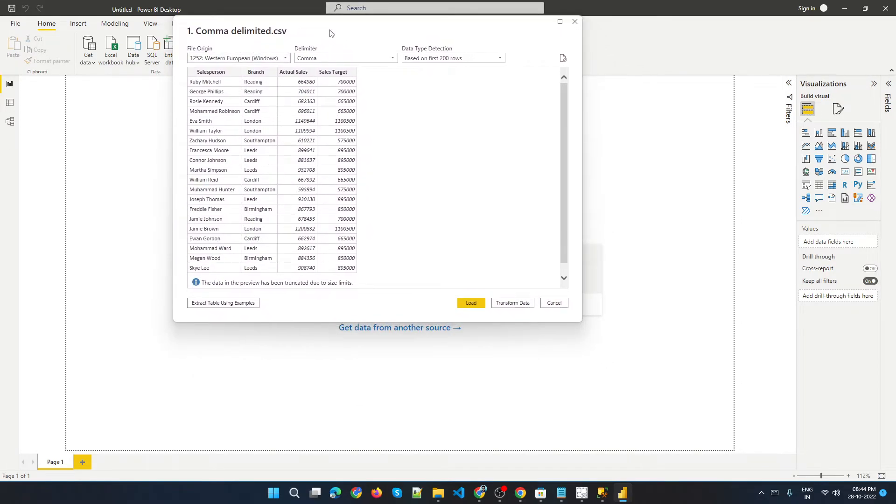
drag(325, 35, 369, 40)
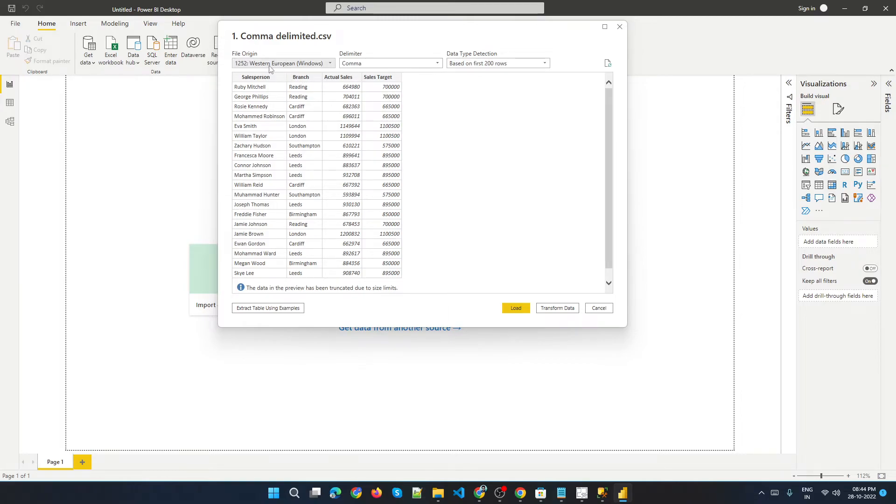
click(393, 66)
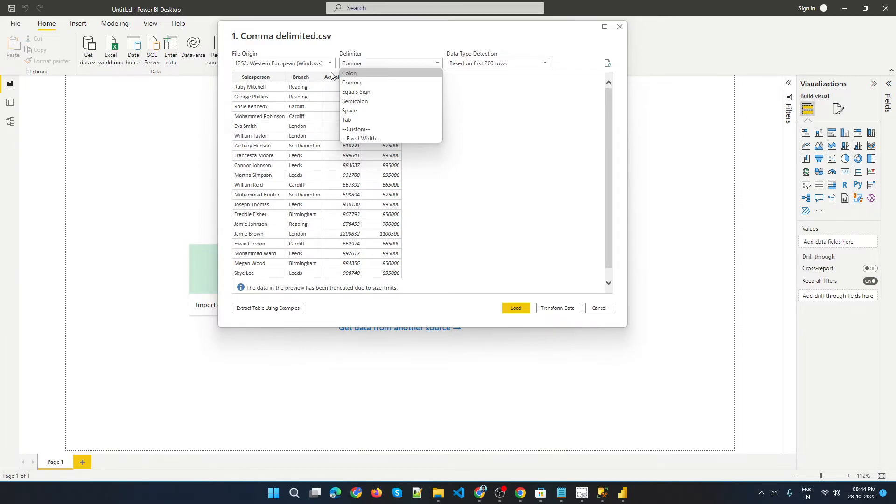
click(481, 83)
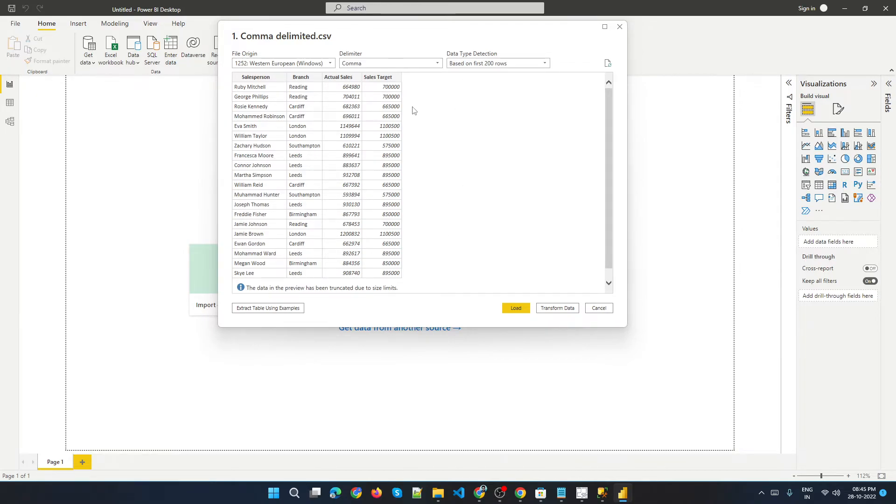
drag(380, 35, 320, 14)
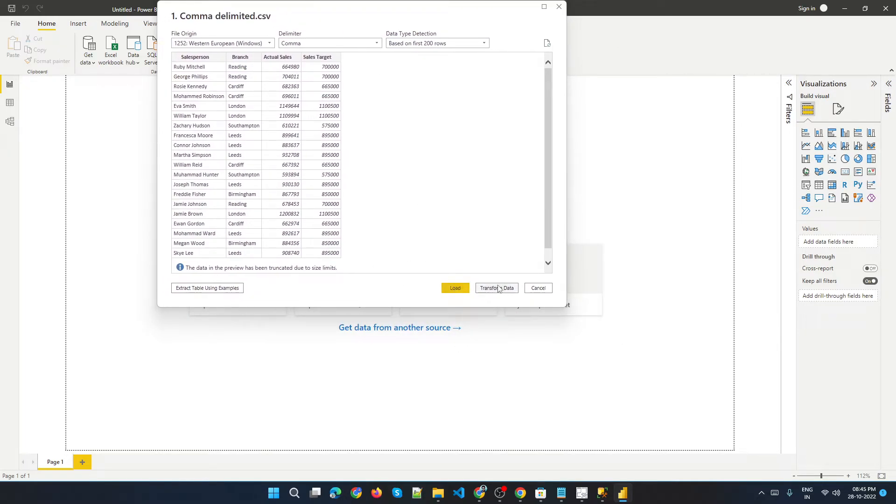
drag(372, 11, 358, 77)
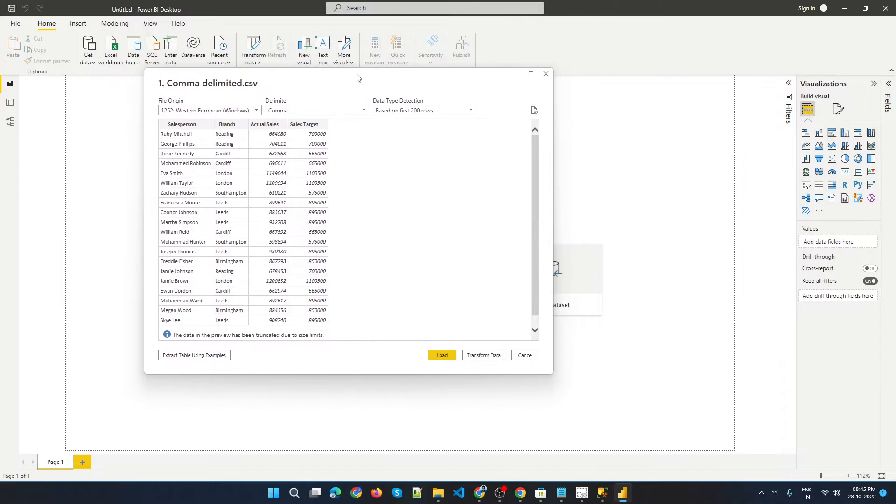
drag(472, 89, 486, 52)
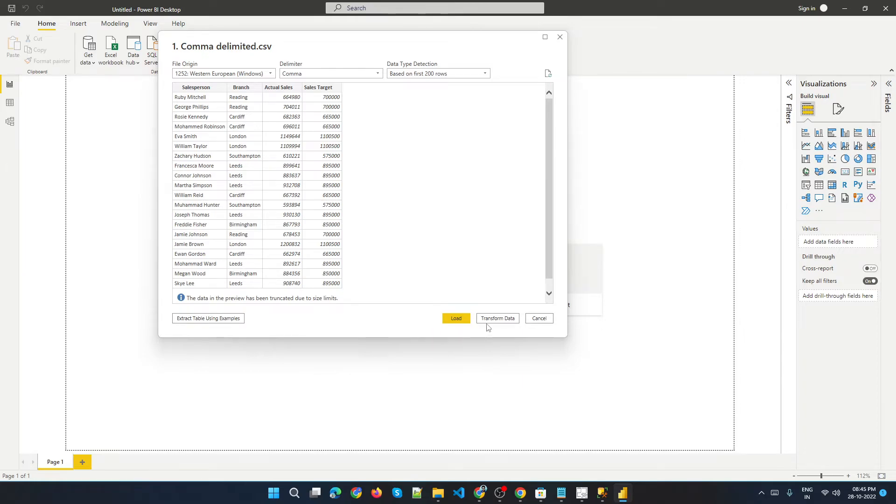
click(453, 319)
click(461, 321)
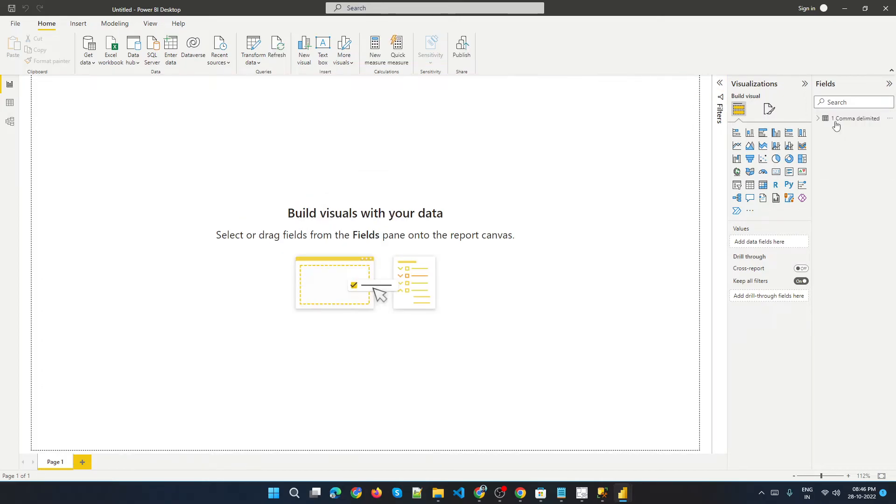
Switch to Data view to inspect the rows of the loaded 1 Comma delimited table.
click(840, 119)
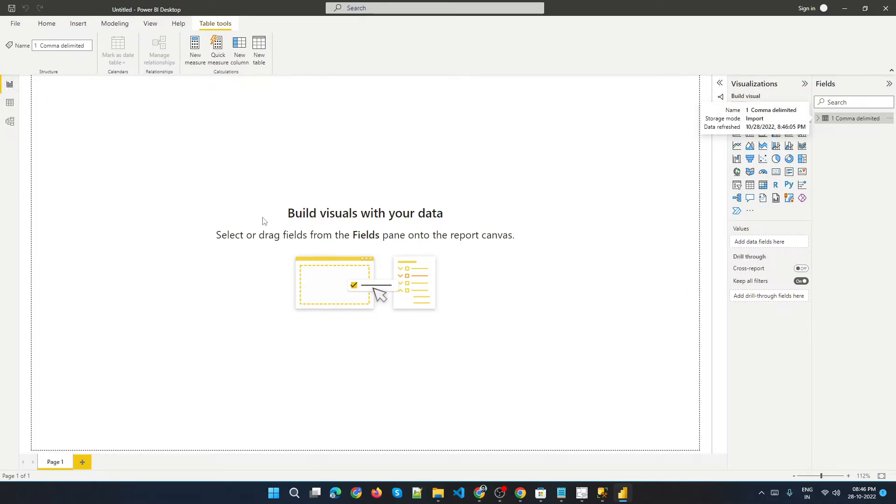
drag(105, 118, 694, 442)
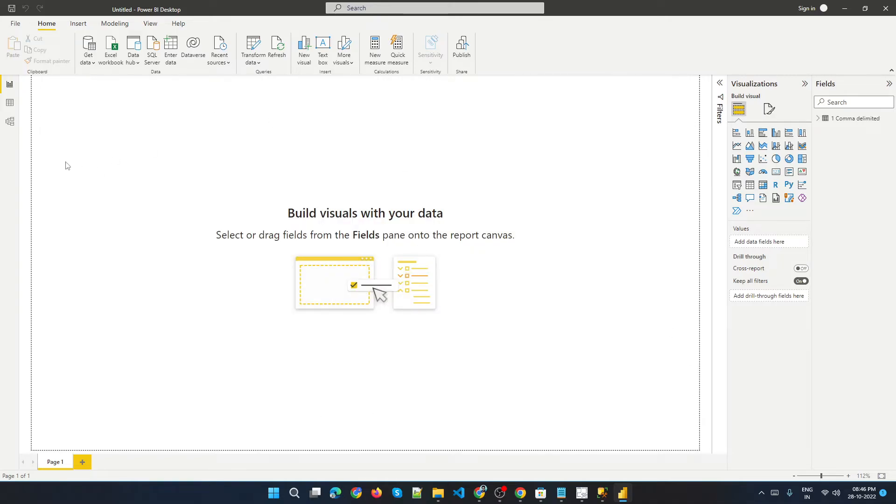
drag(55, 88, 149, 300)
drag(568, 403, 673, 406)
click(10, 104)
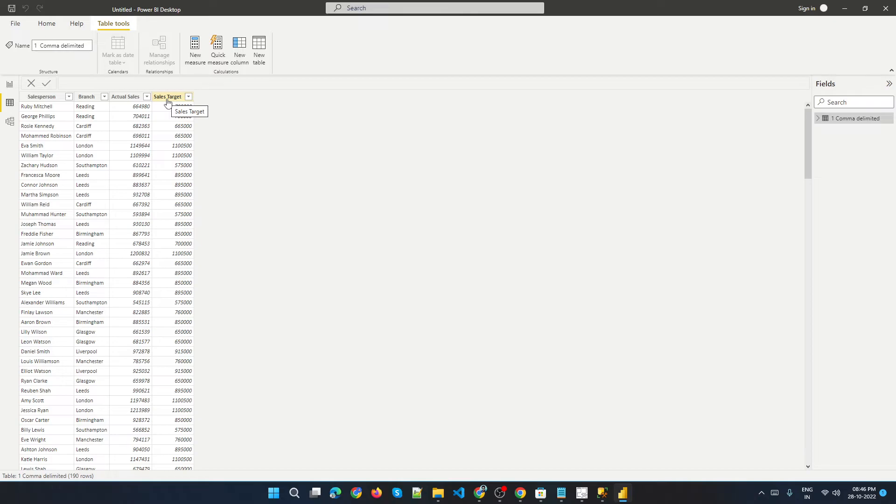
click(3, 105)
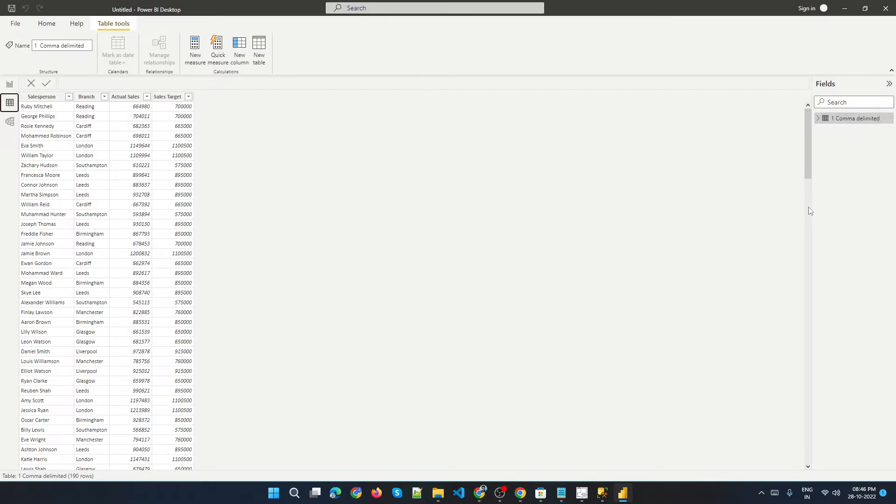
Switch to the Google Meet call, admit the participant waiting to join, and return to Power BI Desktop.
click(480, 493)
click(68, 4)
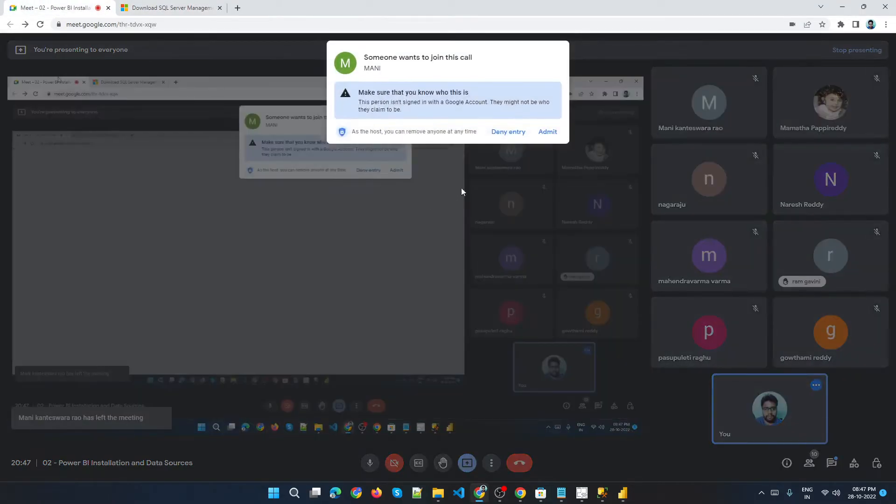
click(549, 132)
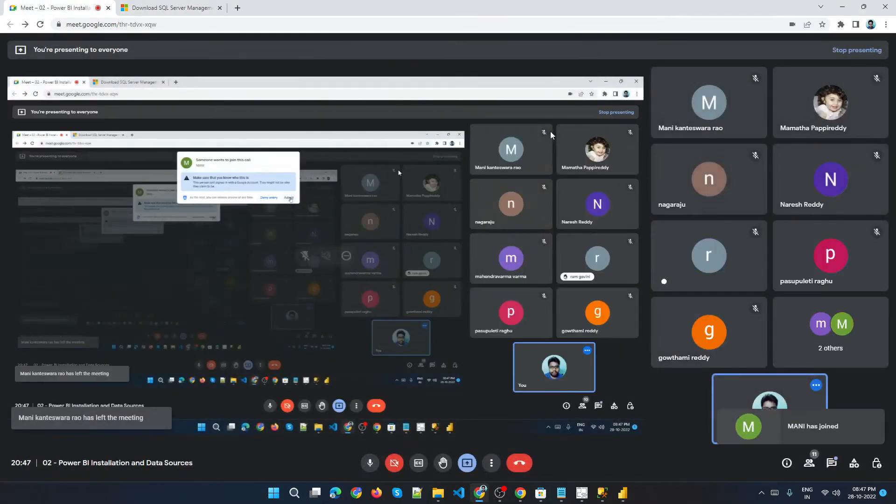
click(619, 495)
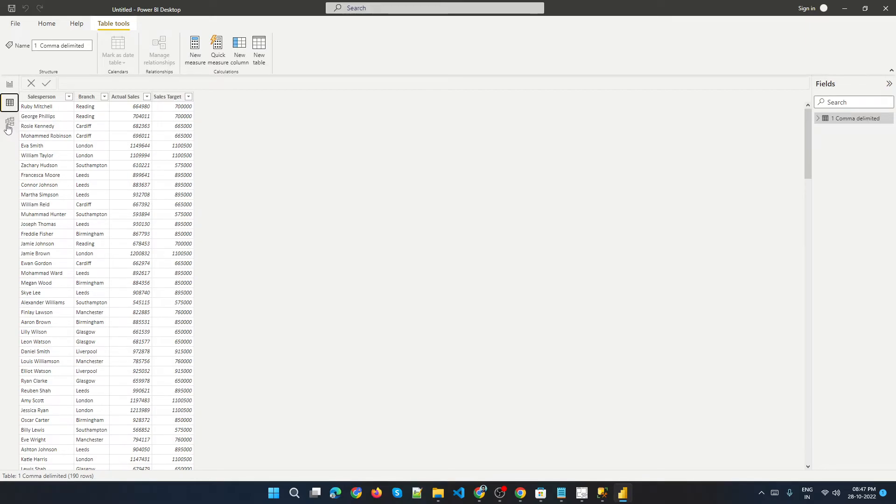
Open Model view to examine the 1 Comma delimited table card, then return to Report view.
click(10, 124)
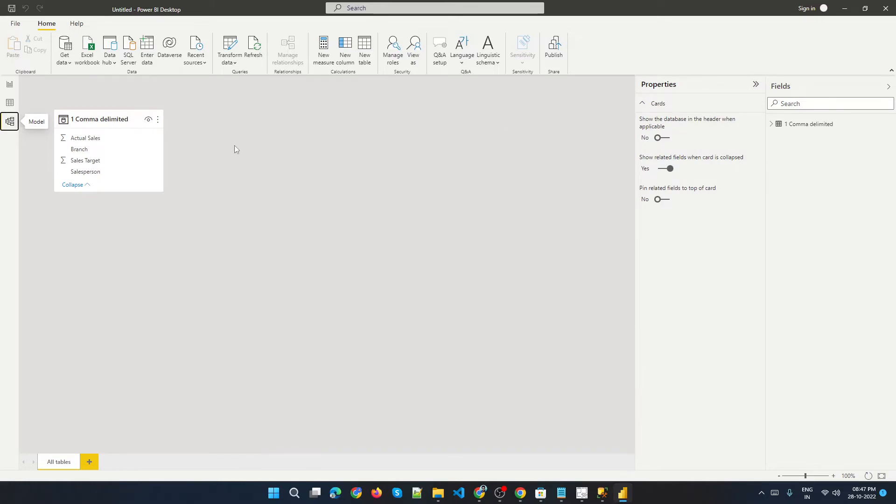
drag(107, 125, 213, 151)
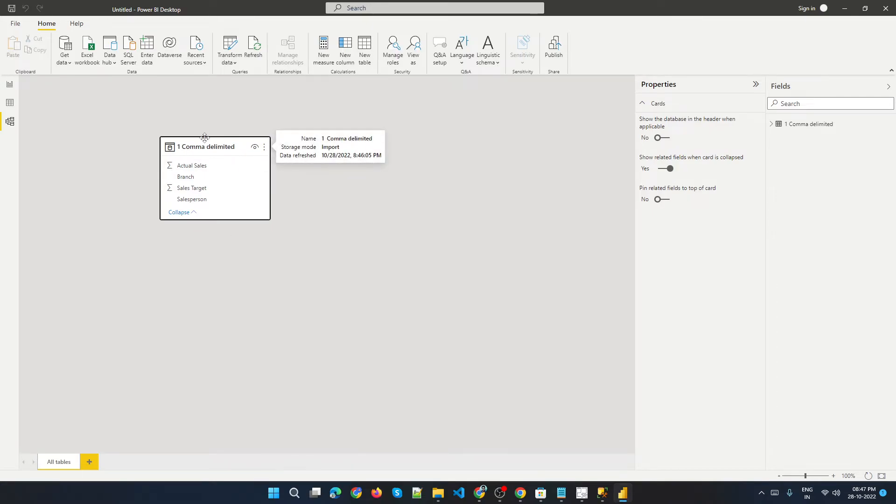
drag(223, 151, 205, 141)
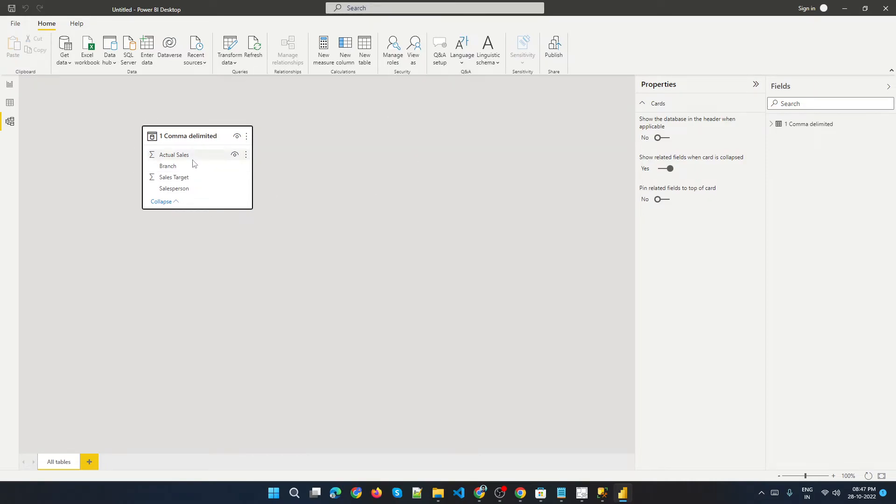
click(10, 85)
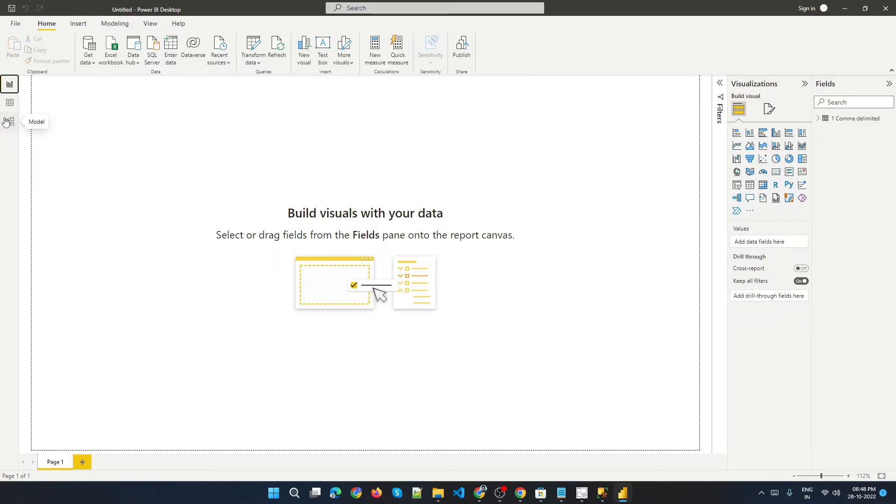
click(4, 122)
click(19, 87)
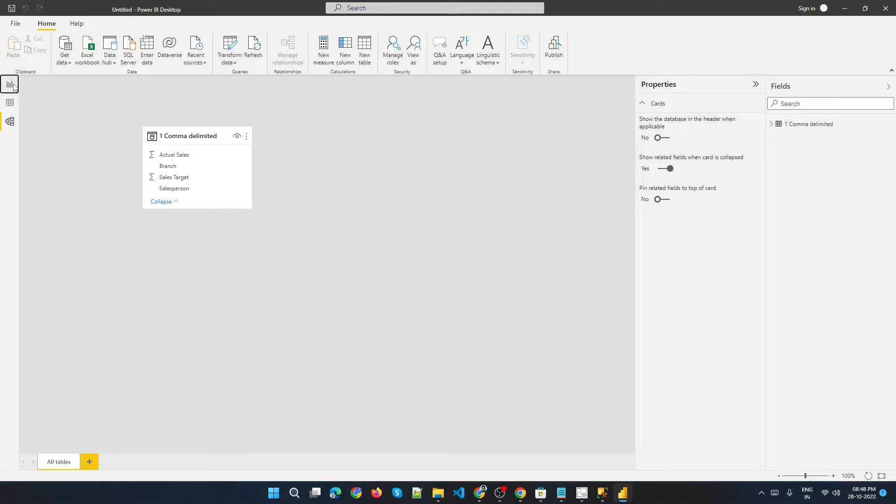
Expand the table's fields and insert a pie chart visual on the report canvas.
click(821, 119)
click(819, 119)
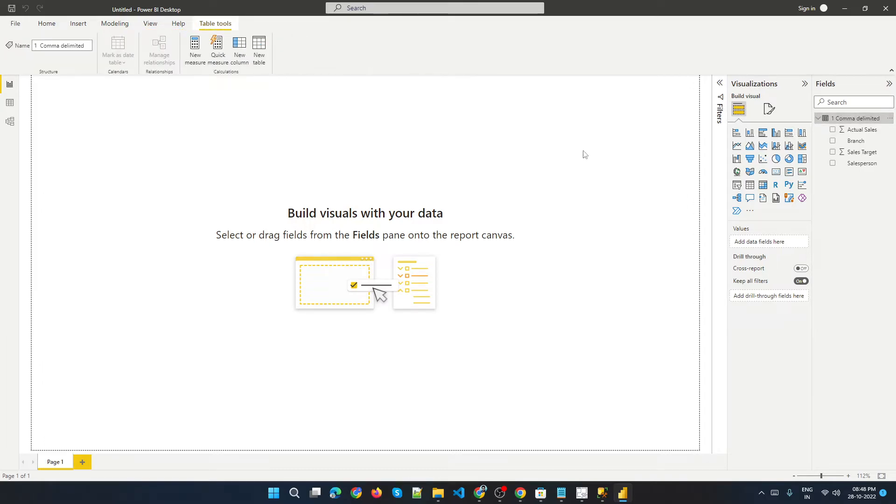
click(630, 152)
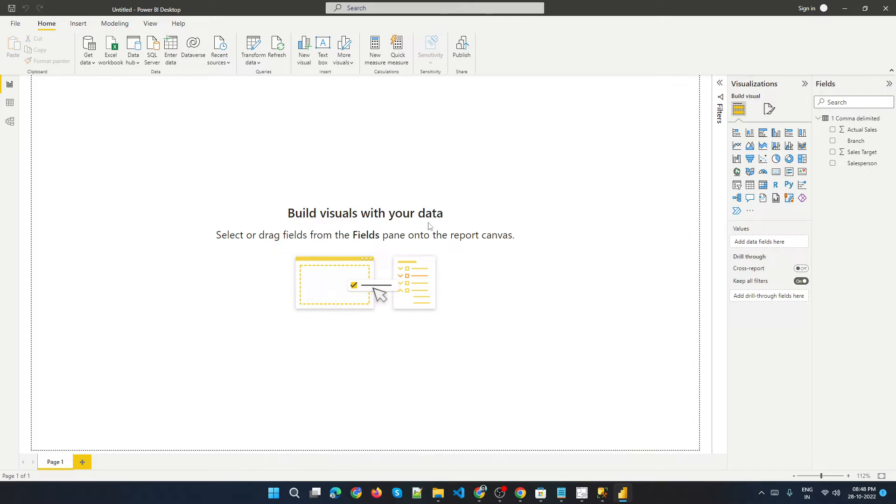
click(776, 160)
drag(113, 161, 130, 201)
drag(167, 229, 270, 343)
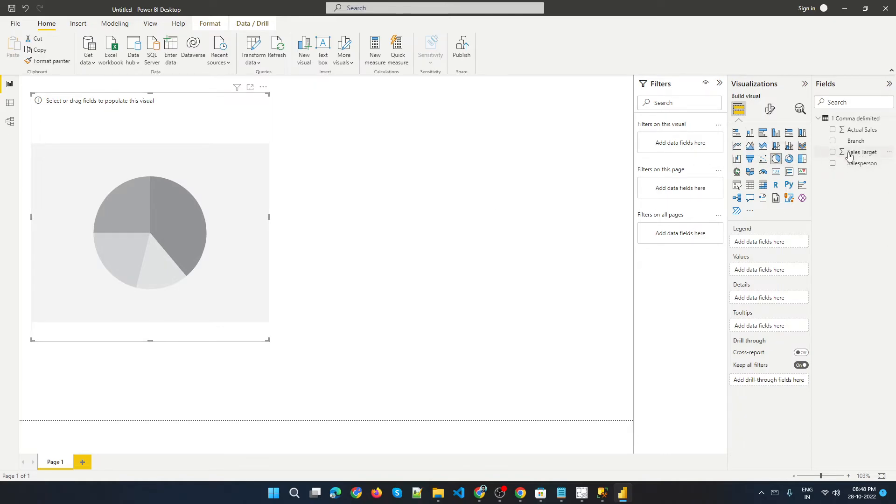
Build the pie chart with Branch as the legend and Actual Sales as the values.
drag(859, 143, 774, 247)
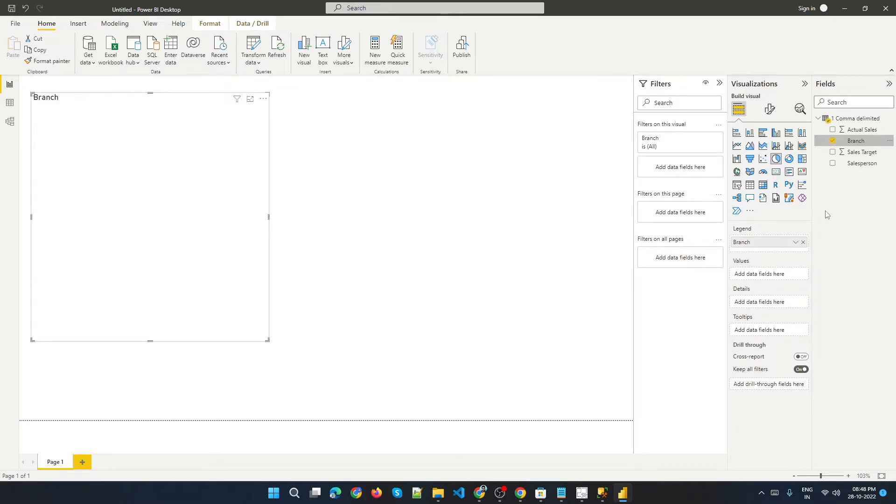
drag(862, 153, 783, 304)
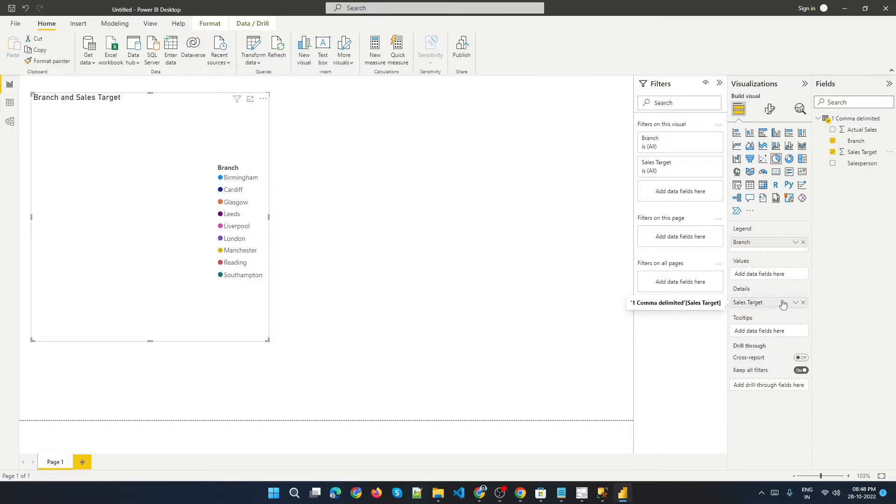
click(833, 153)
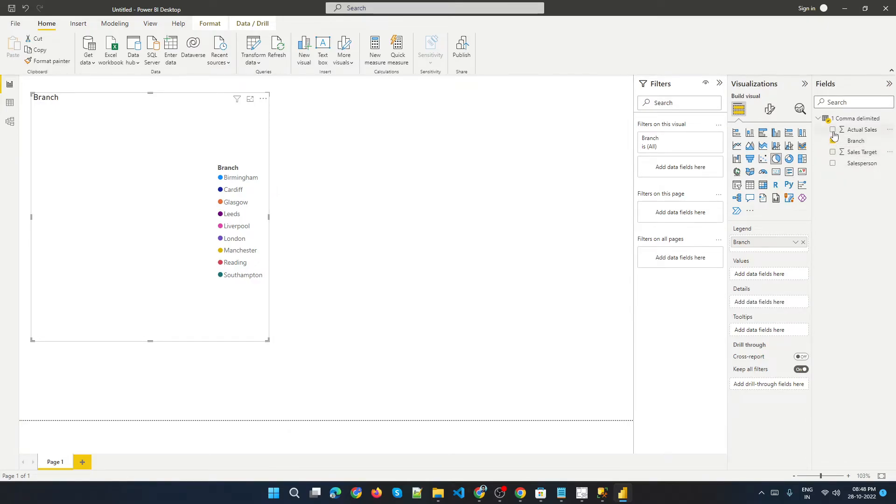
click(833, 129)
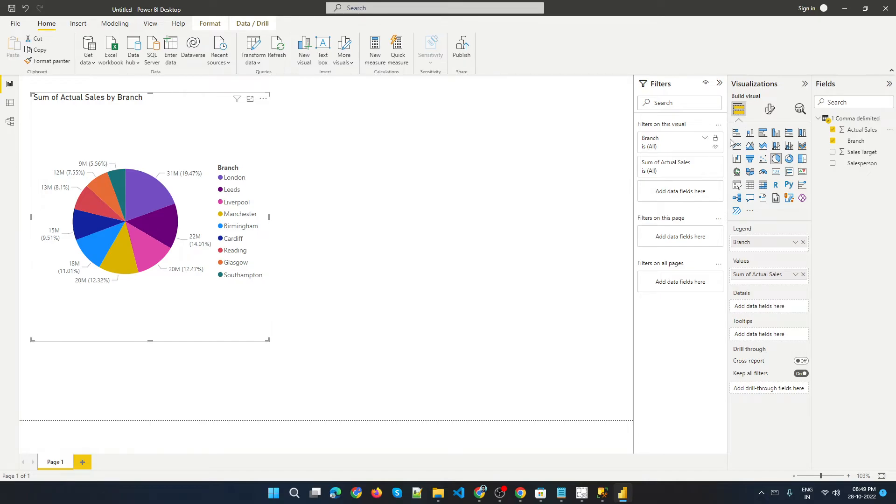
Collapse the Filters pane and deselect the pie chart on the canvas.
click(720, 83)
drag(251, 137, 275, 137)
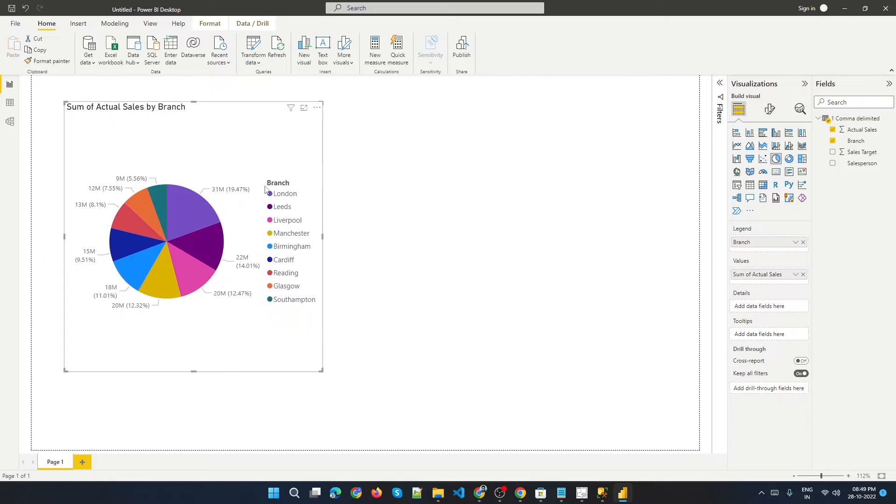
click(483, 194)
click(283, 152)
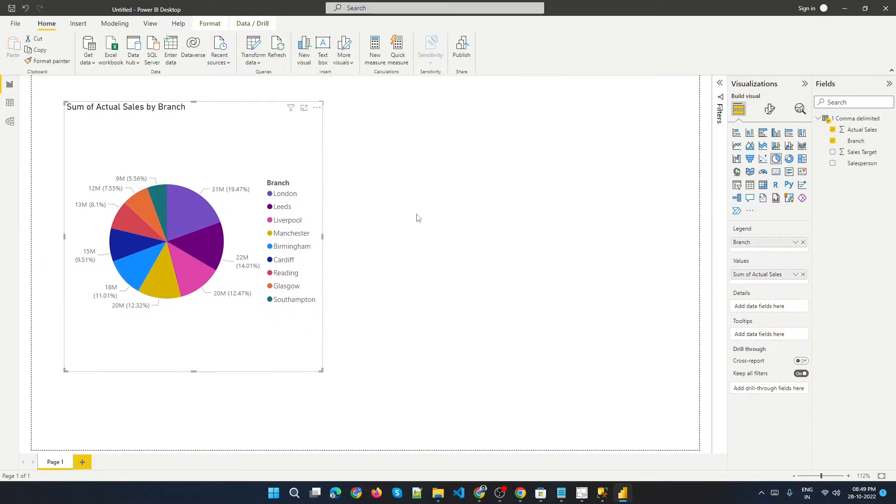
click(588, 185)
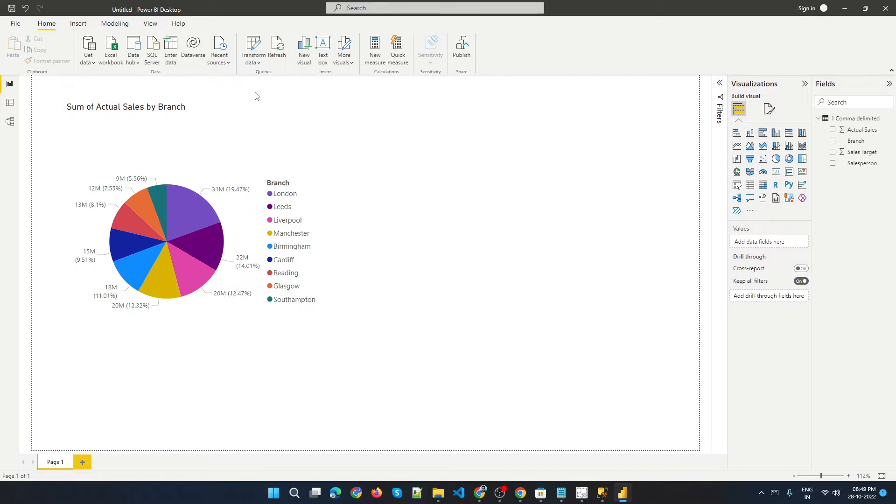
click(92, 64)
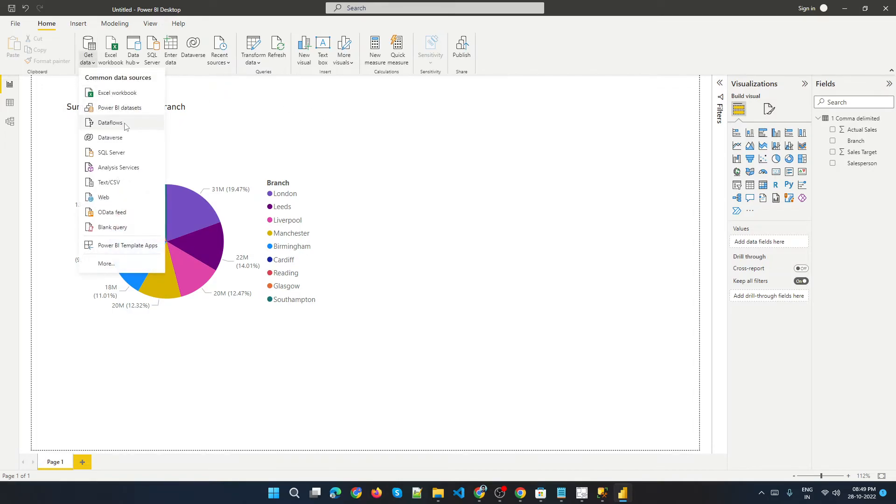
click(120, 182)
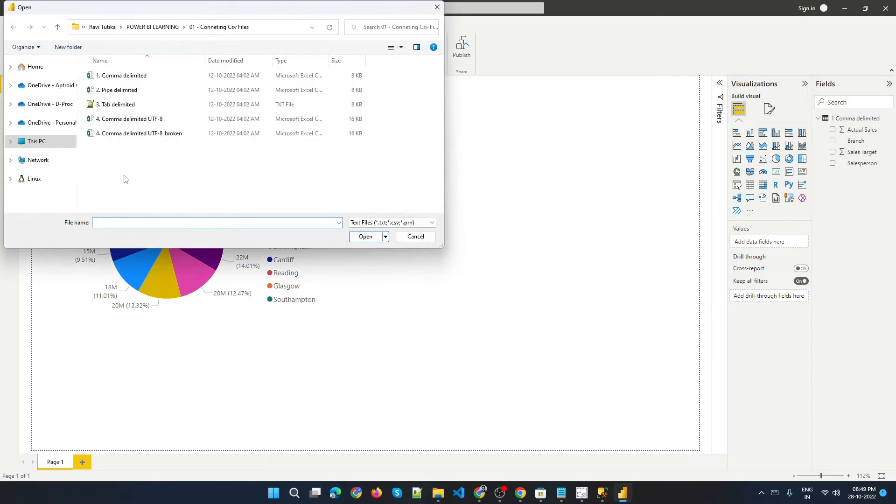
click(429, 246)
Delete the 1 Comma delimited table from the model and remove the pie chart visual from the canvas.
right_click(853, 119)
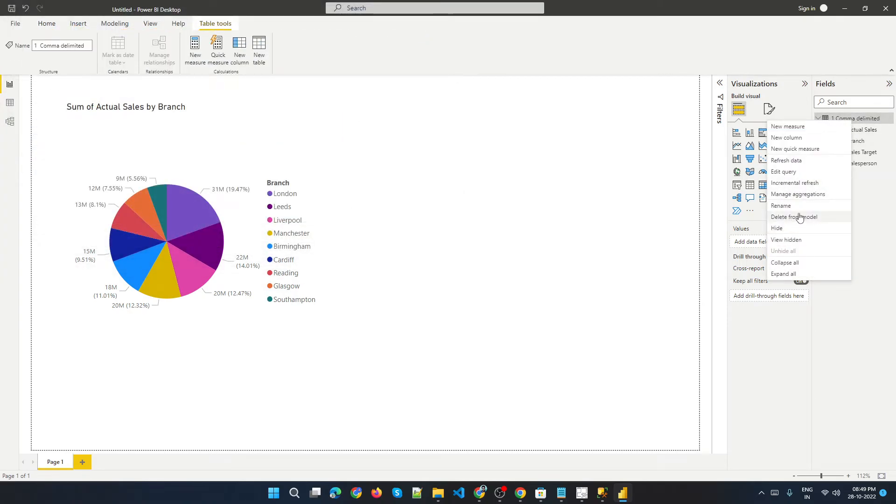
click(796, 217)
click(500, 264)
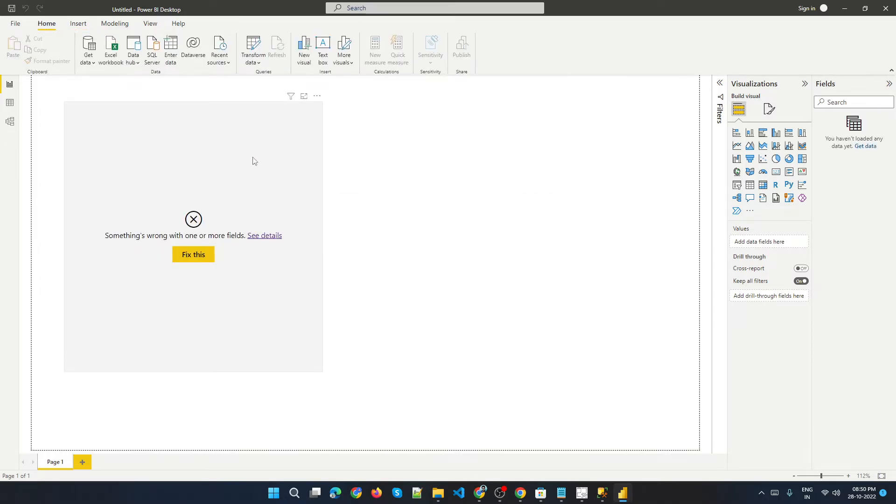
click(246, 167)
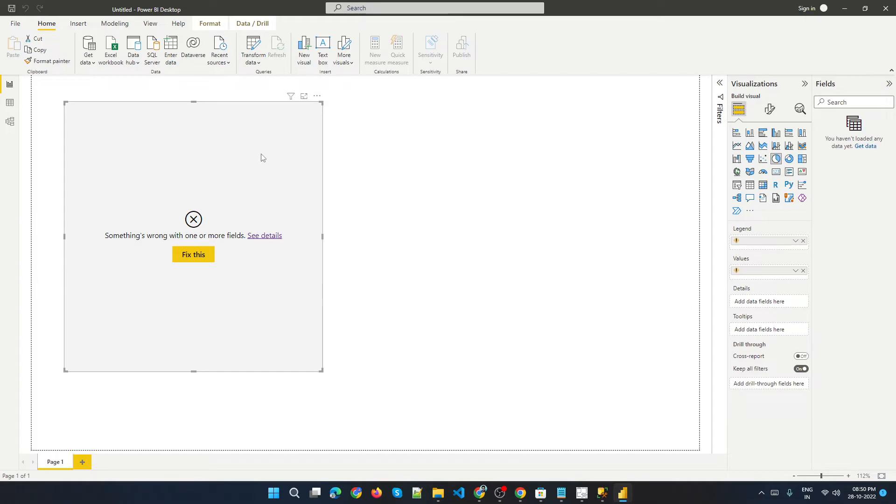
key(Delete)
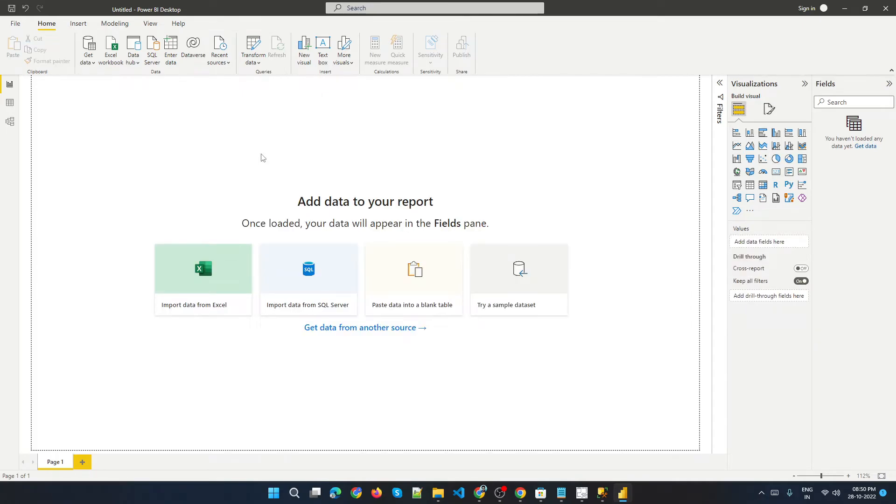
Import the 1. Comma delimited CSV file again as a Text/CSV source and open it with Transform Data.
click(88, 59)
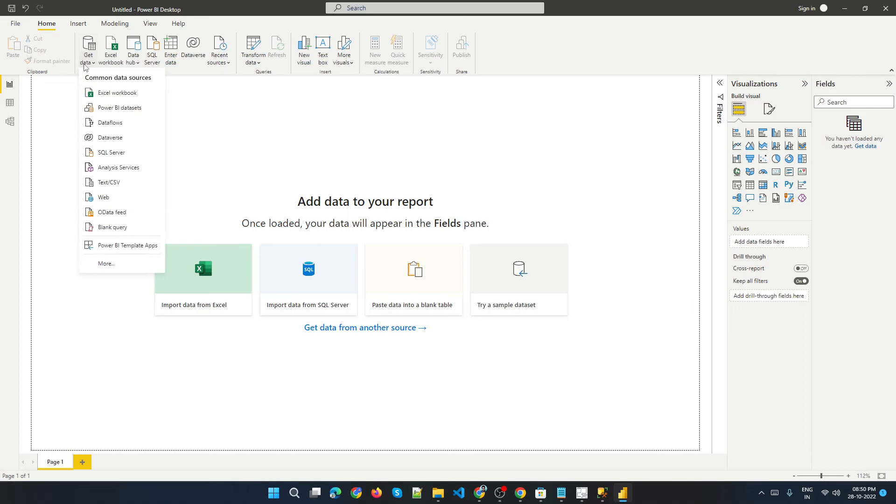
click(103, 183)
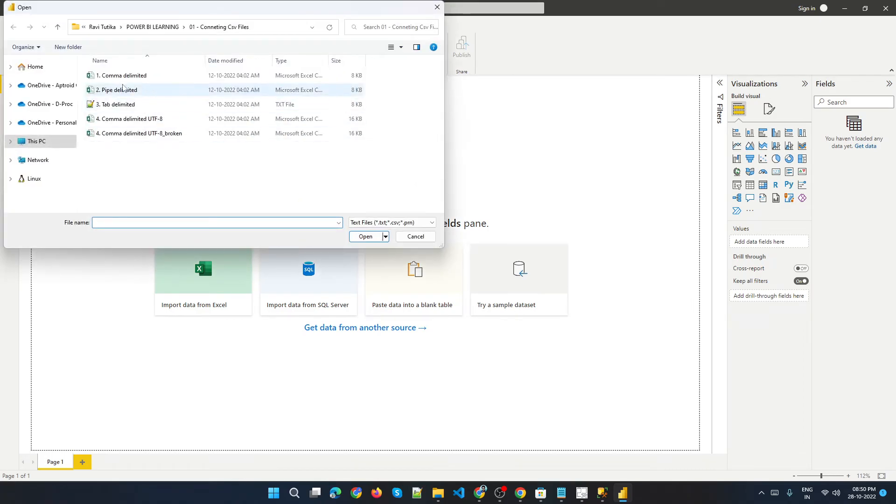
double_click(126, 81)
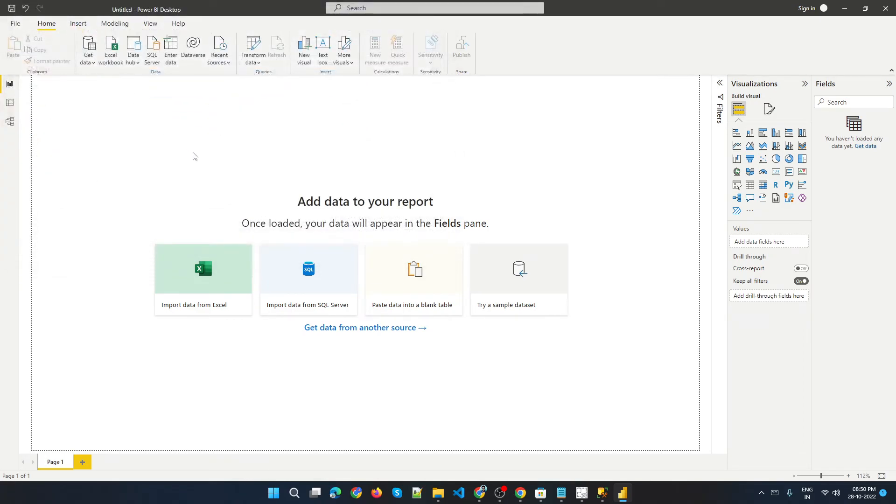
drag(512, 98, 430, 33)
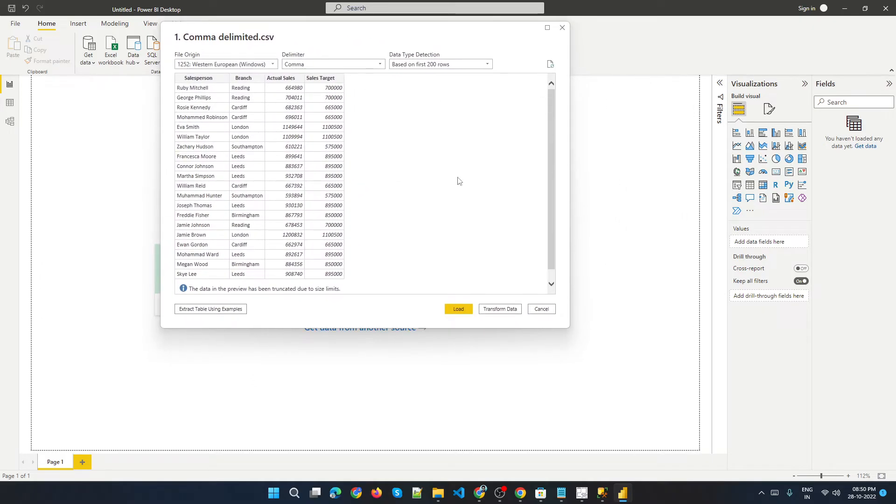
click(490, 315)
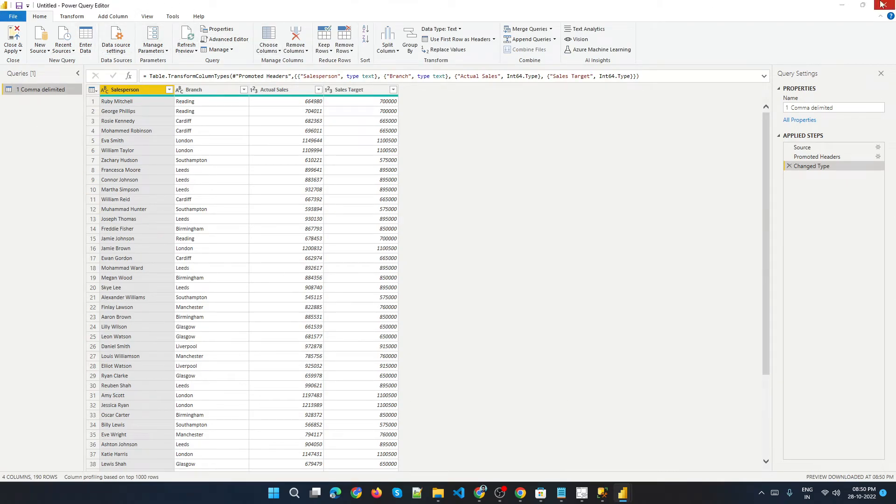
Examine the query's columns and browse the Transform and Add Column ribbon options in Power Query Editor.
click(297, 3)
click(284, 90)
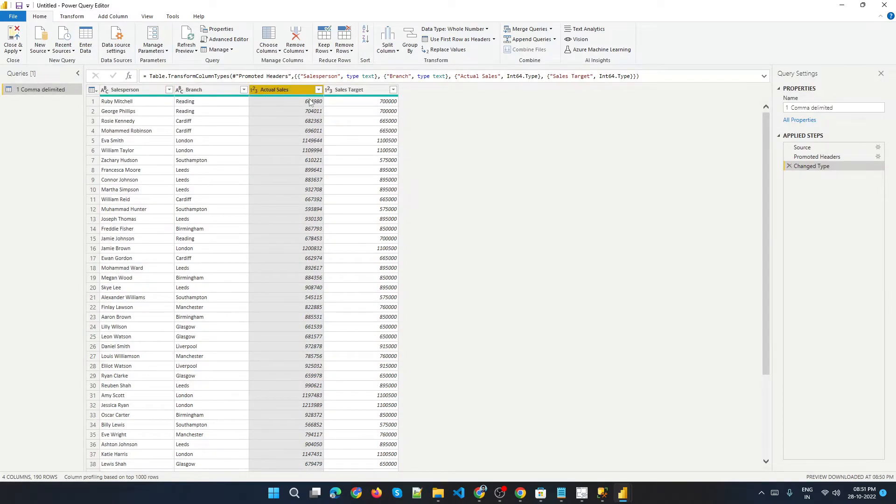
click(192, 91)
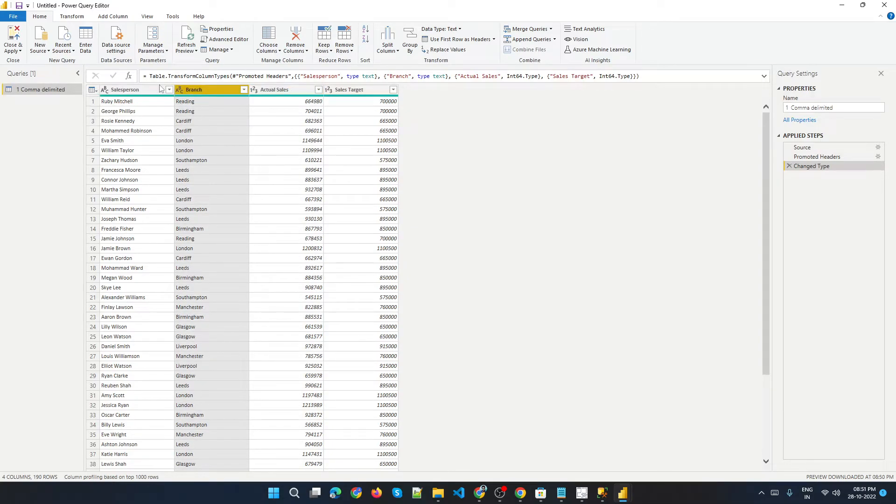
click(78, 19)
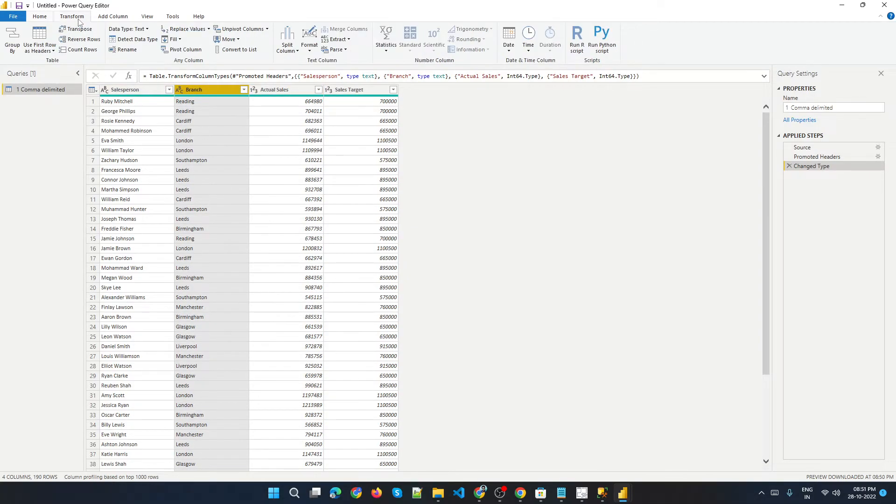
click(112, 20)
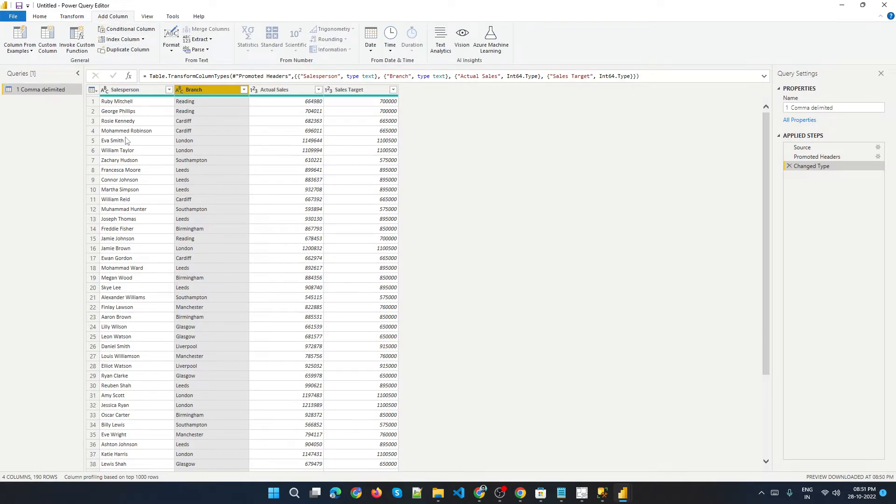
click(143, 89)
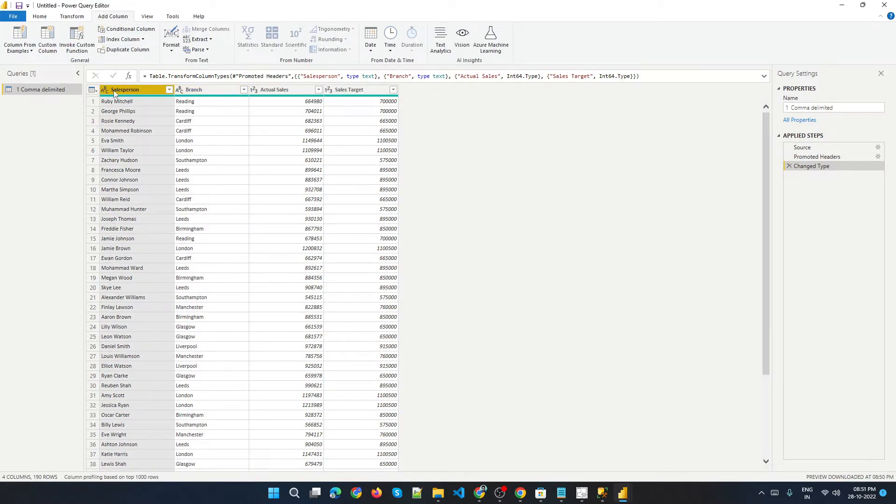
click(208, 90)
click(306, 91)
click(358, 92)
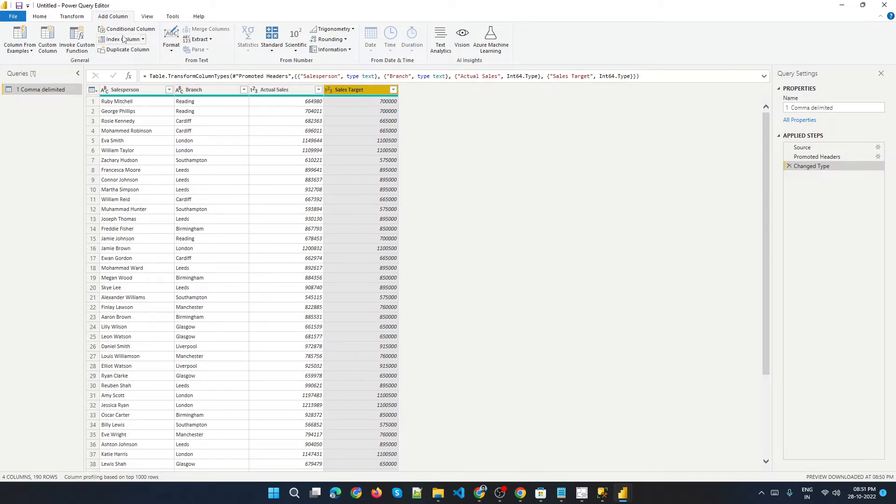
click(40, 17)
click(74, 20)
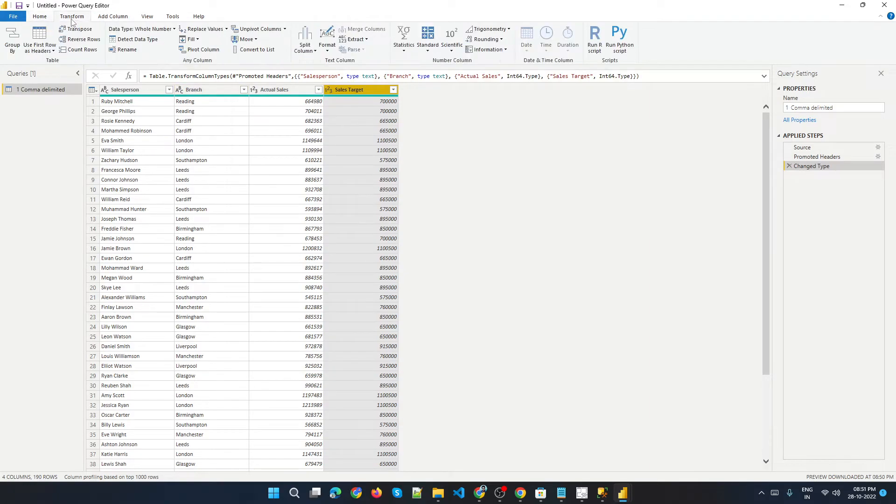
click(108, 18)
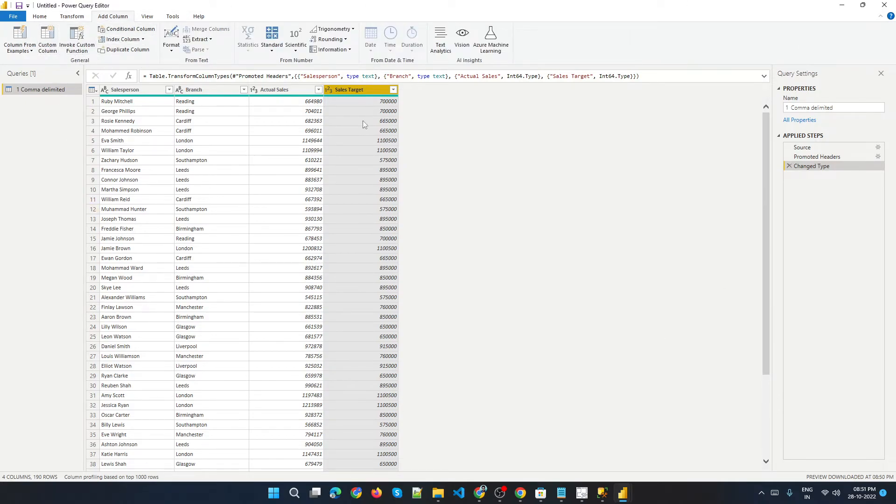
click(40, 18)
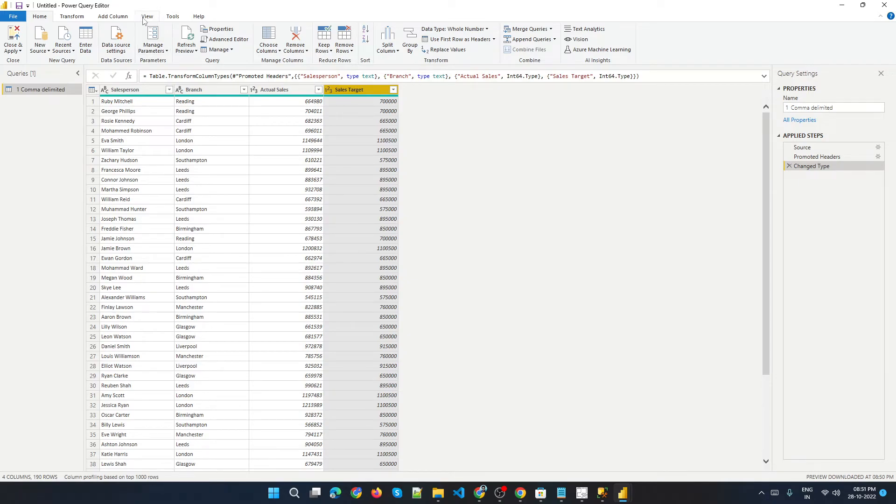
Add an index column to the 1 Comma delimited query.
click(117, 14)
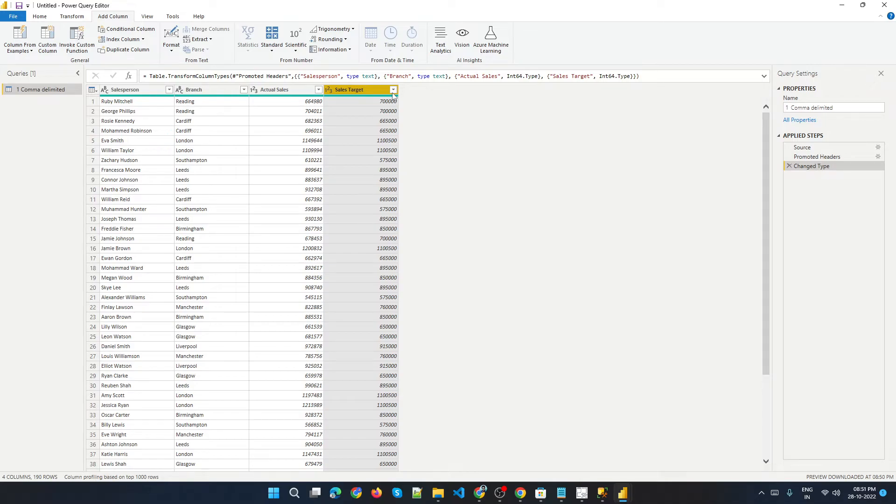
click(119, 40)
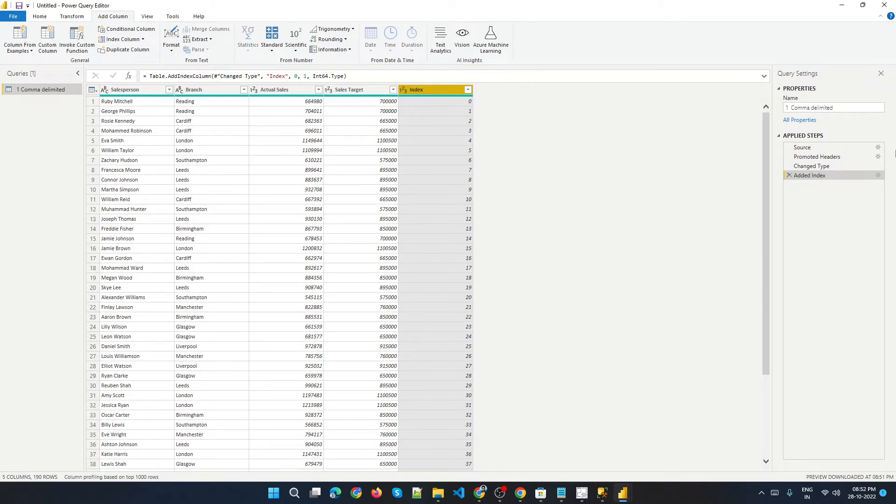
click(41, 19)
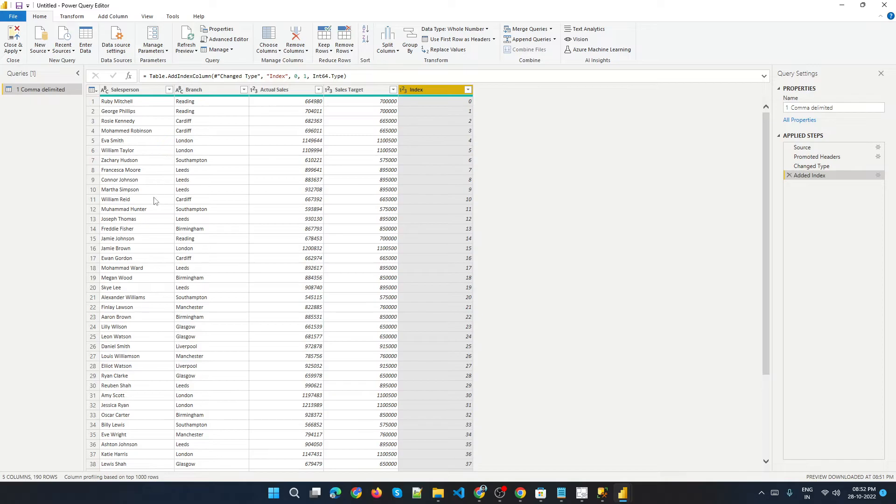
click(16, 53)
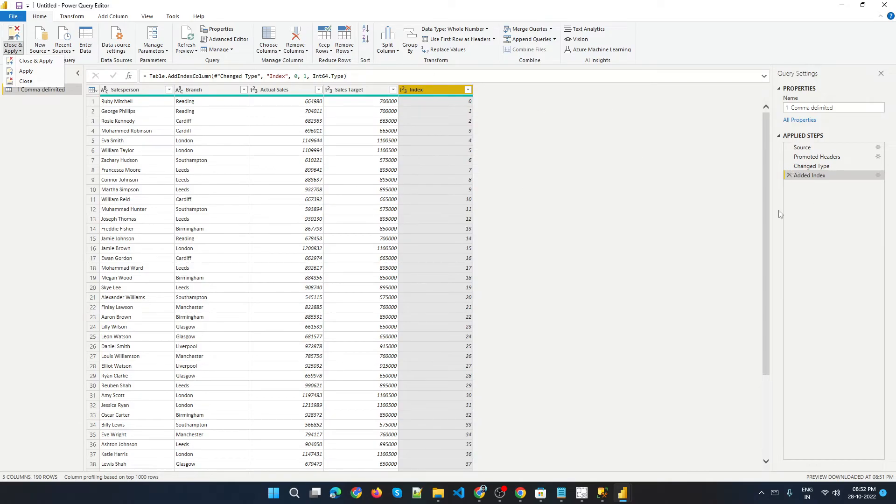
Check the report window in Power BI Desktop and return to Power Query Editor.
click(624, 495)
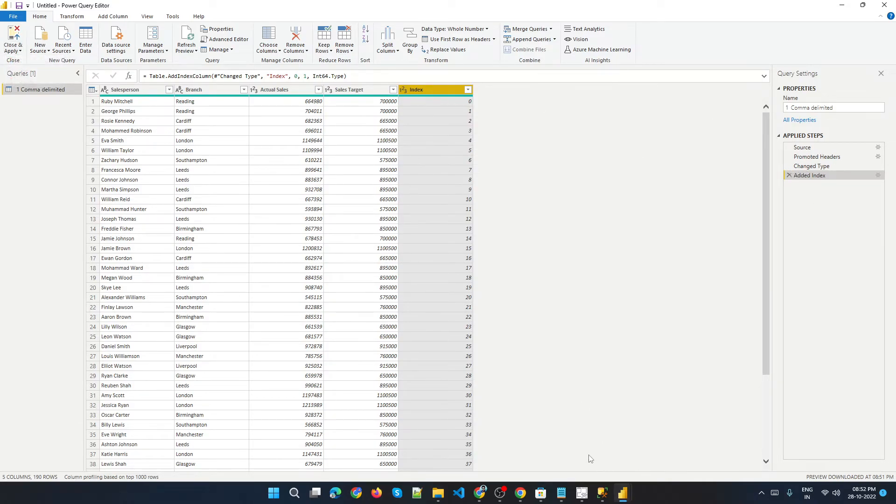
mouse_move(624, 494)
click(565, 448)
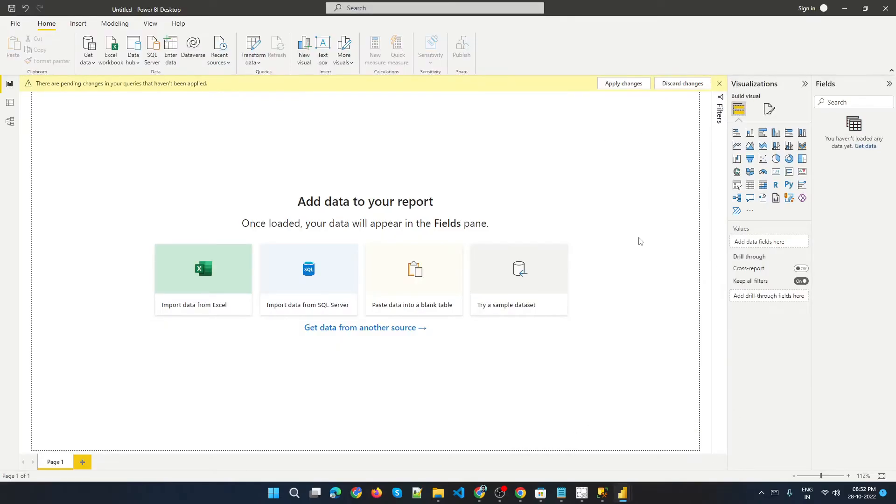
click(673, 444)
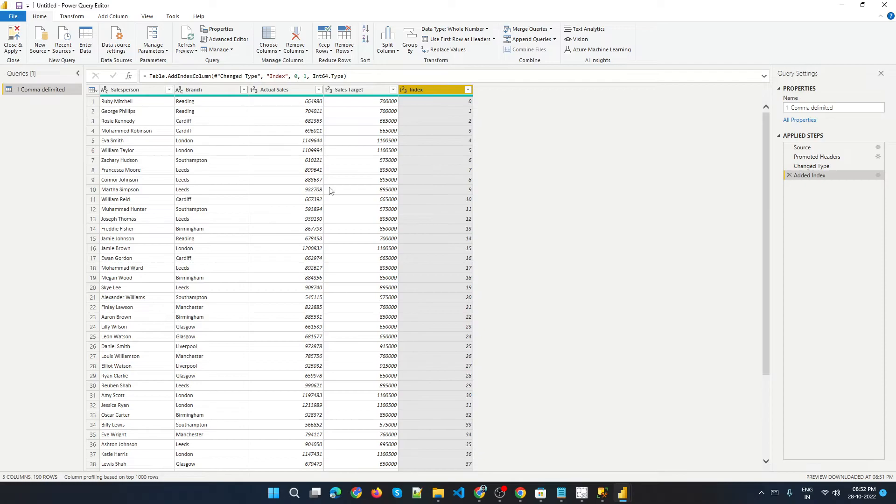
Apply the query changes and expand the 1 Comma delimited table's fields in the report to see the Index field.
click(13, 50)
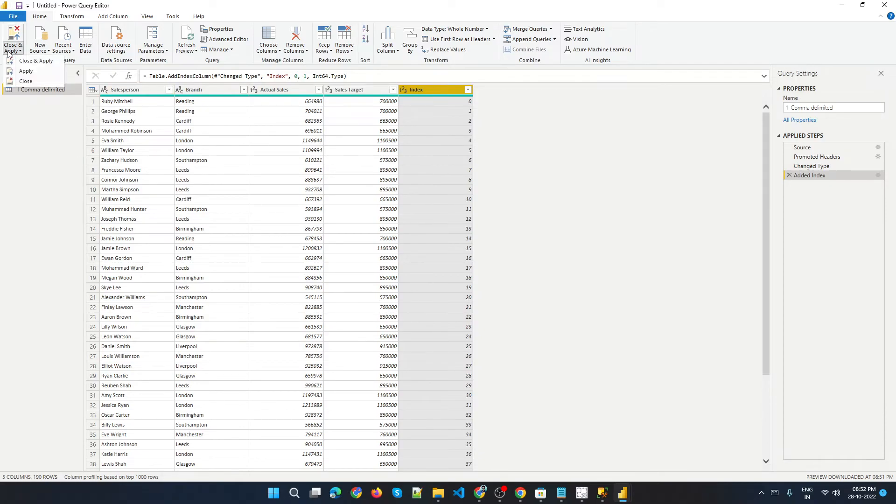
click(25, 71)
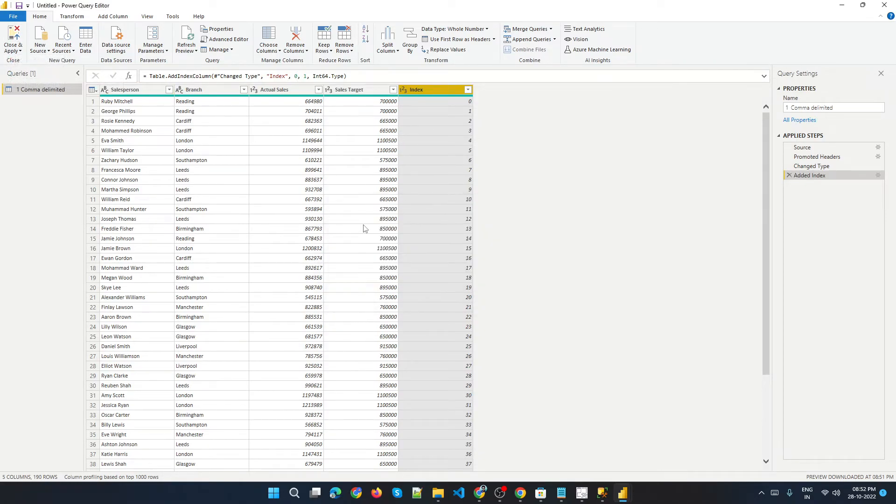
mouse_move(623, 494)
click(603, 436)
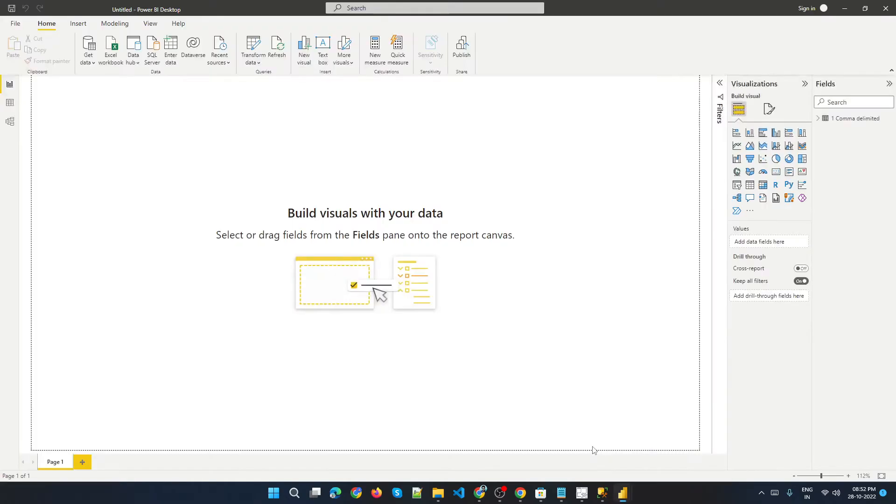
click(819, 119)
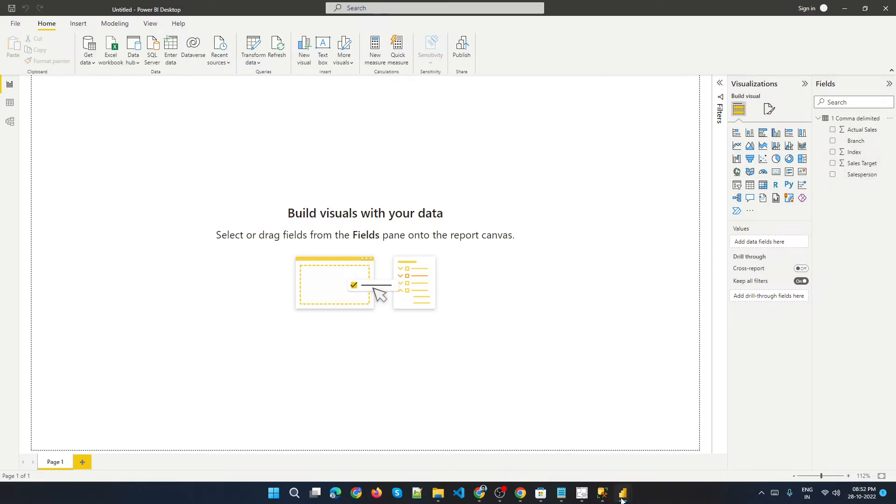
Close and apply the query in Power Query Editor, and reopen it from the report with Transform data.
mouse_move(624, 494)
click(661, 452)
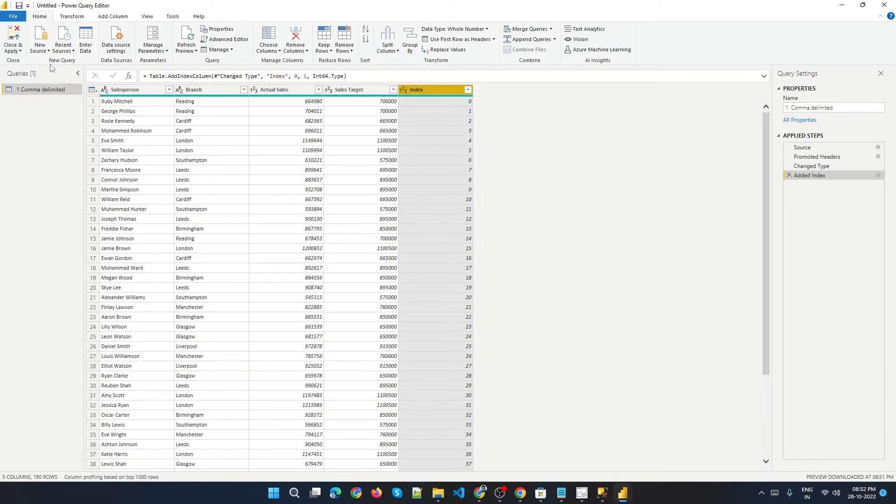
click(13, 48)
click(27, 61)
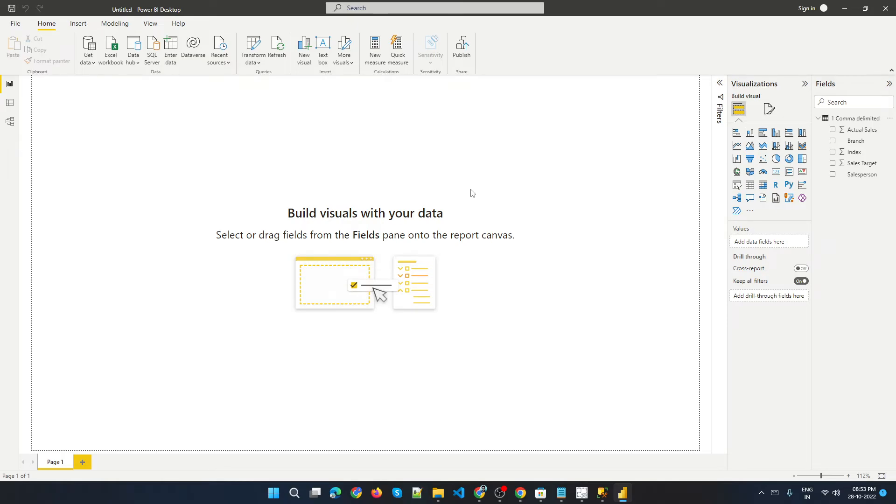
click(255, 49)
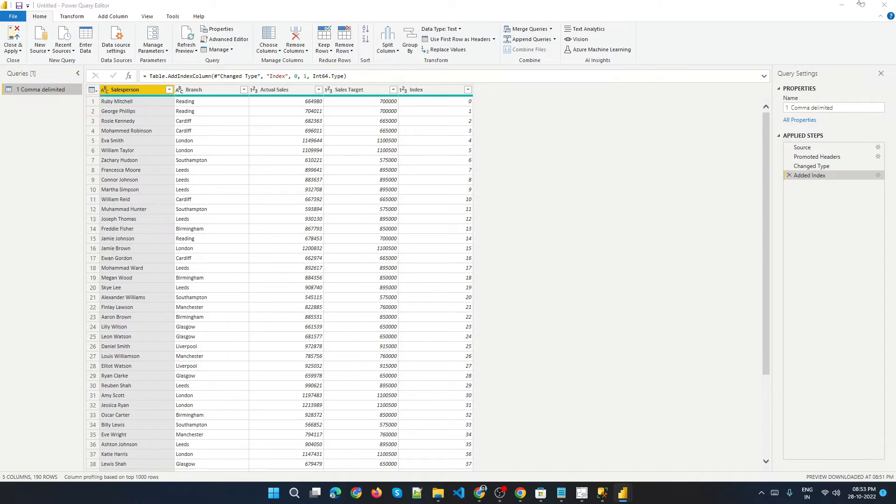
Close Power Query Editor, browse the Options and settings menu, and reopen the query editor with Transform data.
click(885, 5)
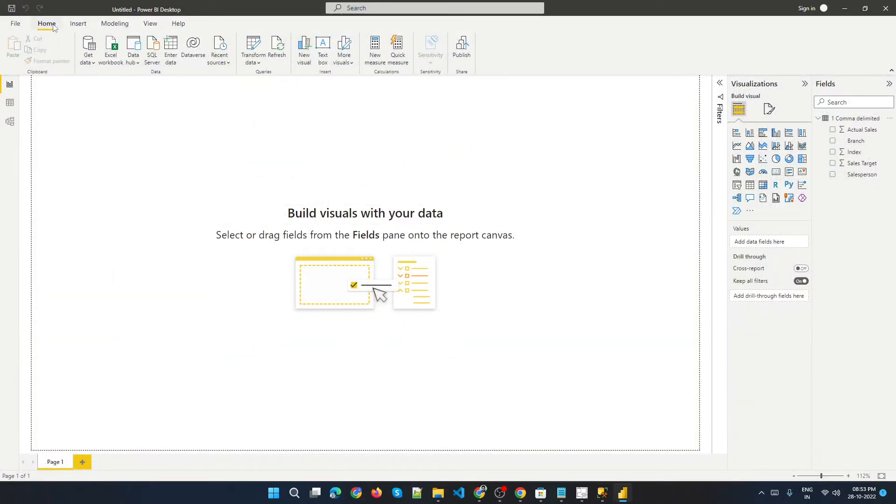
click(257, 63)
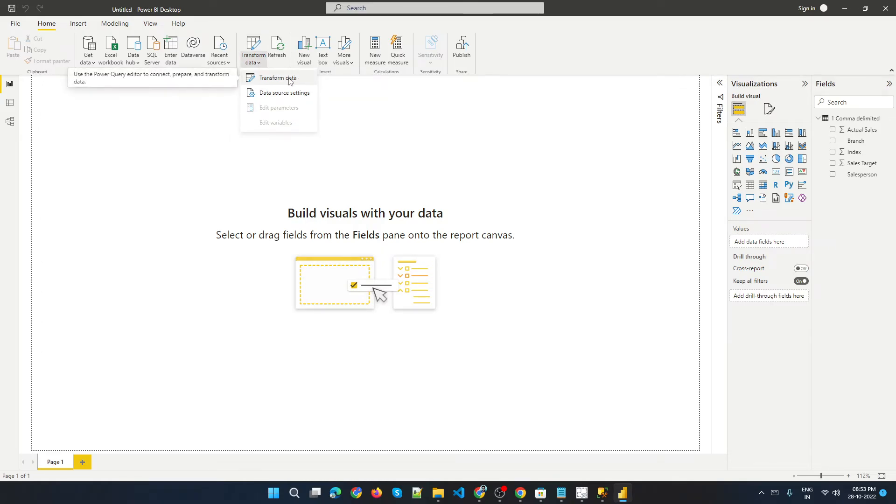
click(19, 27)
click(35, 171)
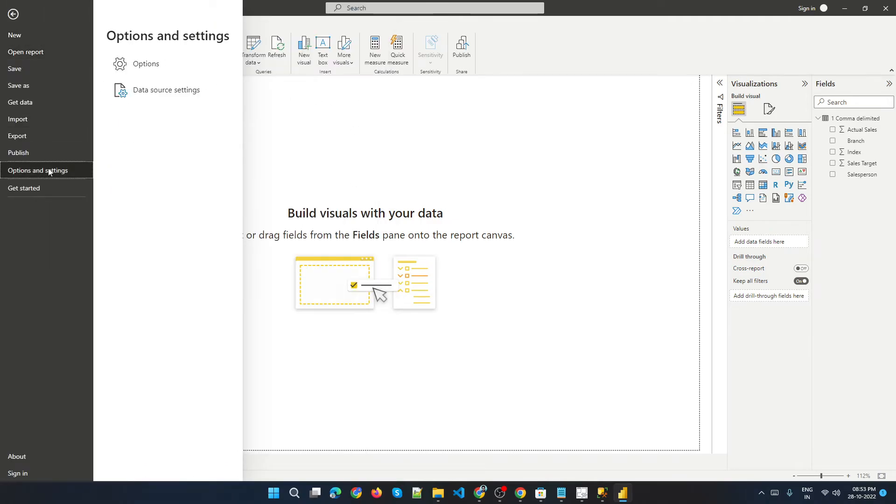
click(141, 66)
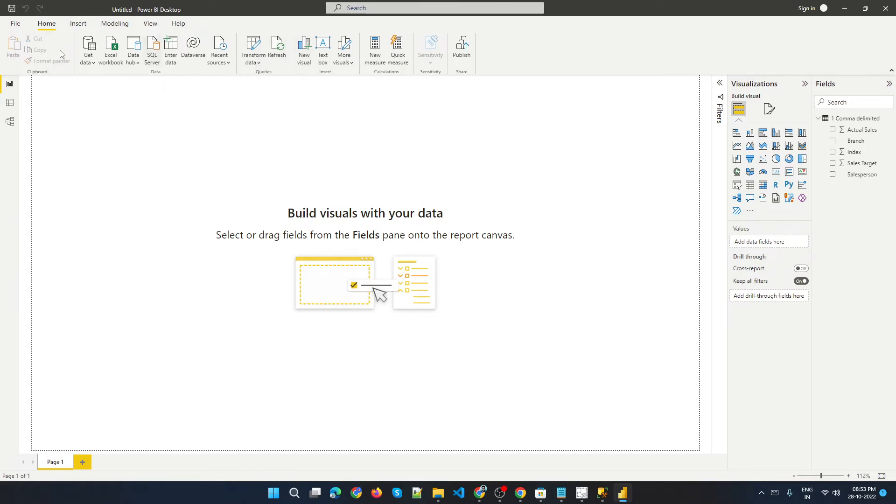
click(249, 64)
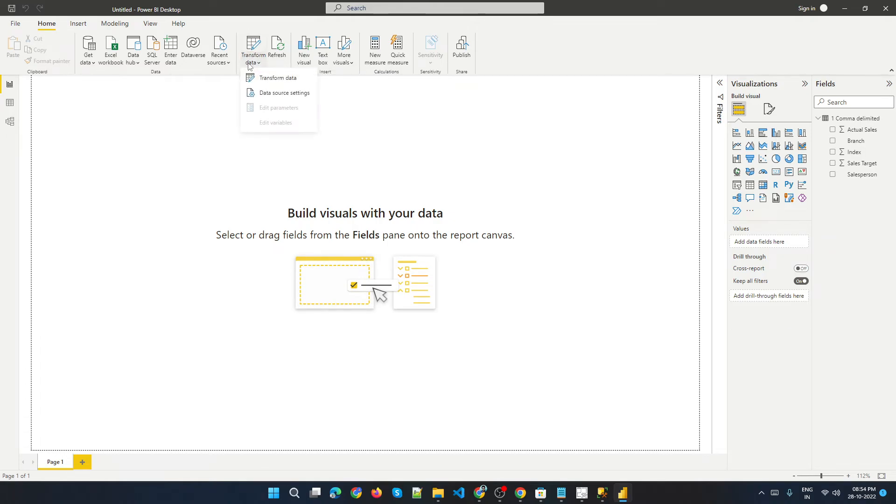
click(275, 78)
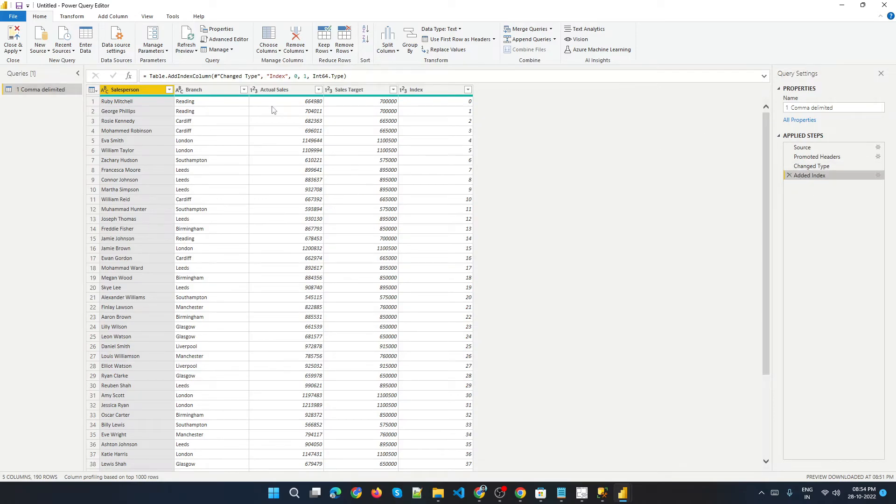
Select the Index column and step through the query's applied steps from Source to Added Index.
click(435, 92)
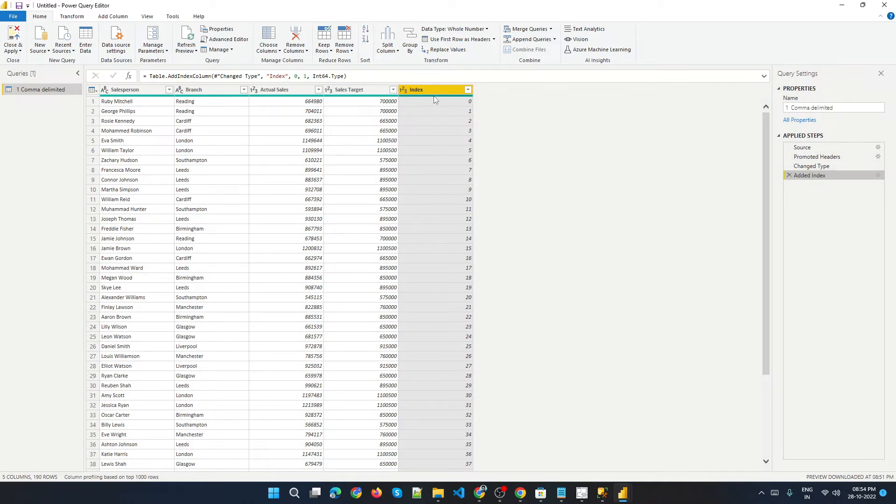
click(804, 149)
click(818, 159)
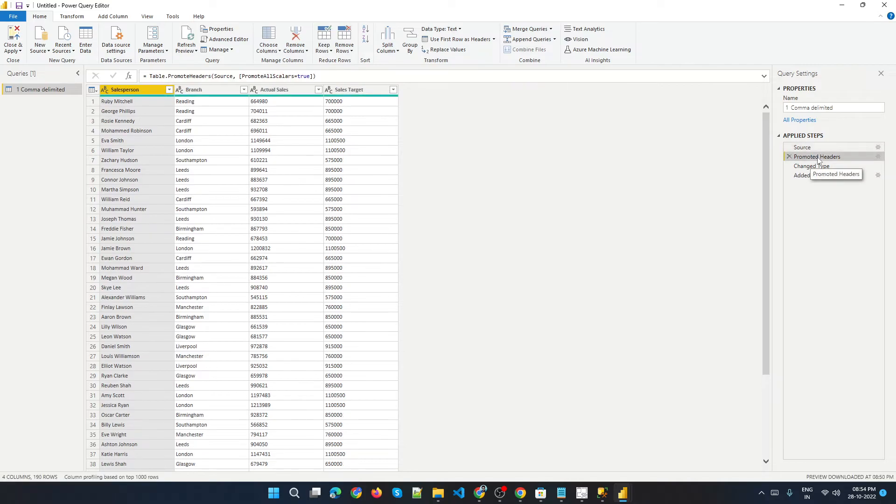
click(818, 167)
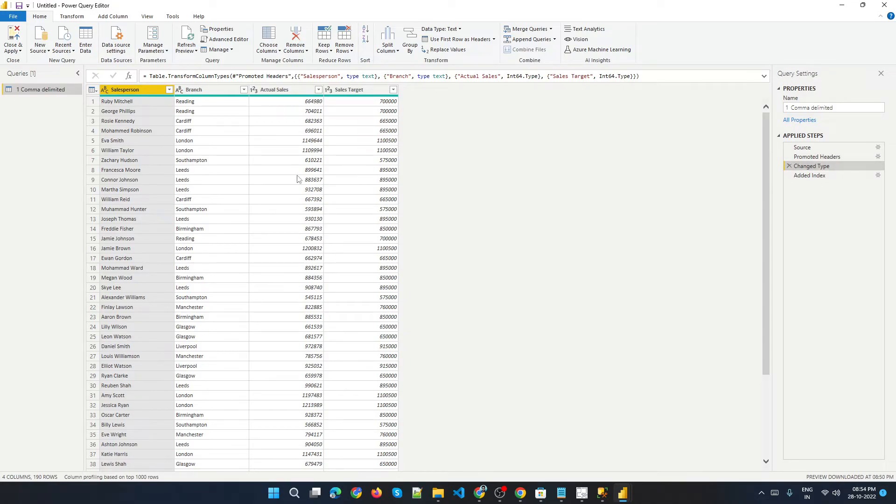
click(811, 176)
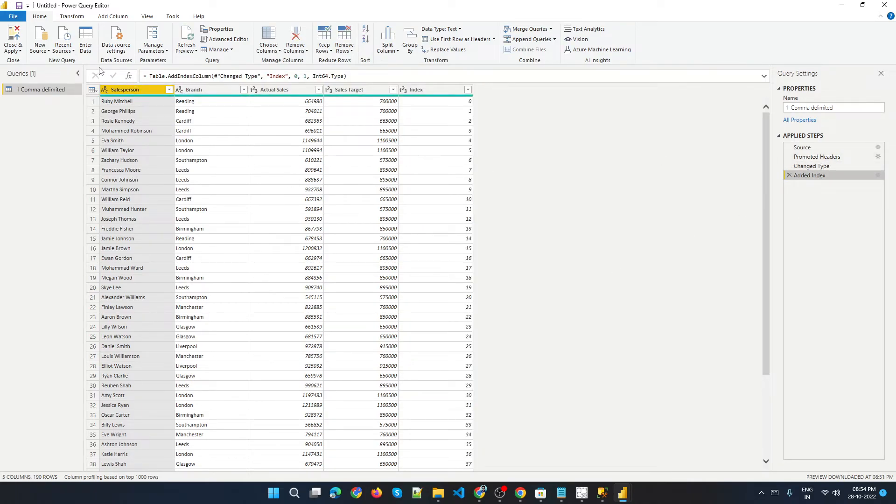
Delete the Added Index step and add an index column again.
click(114, 17)
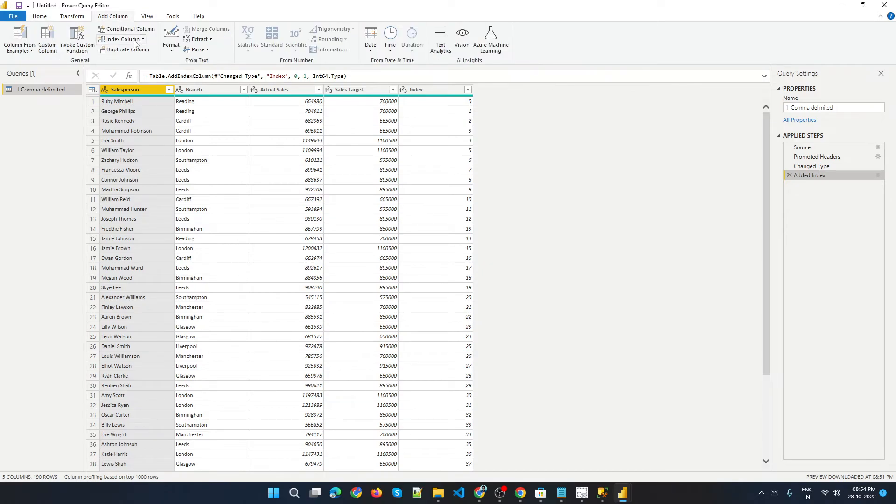
click(790, 176)
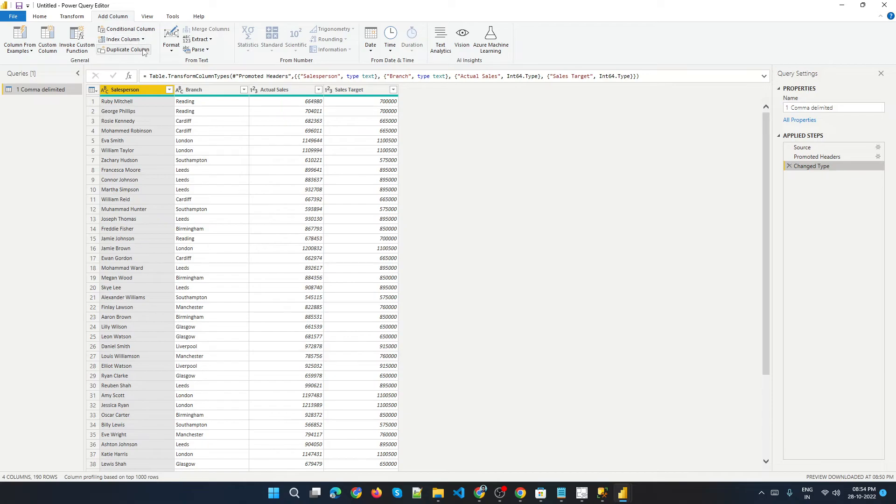
click(125, 39)
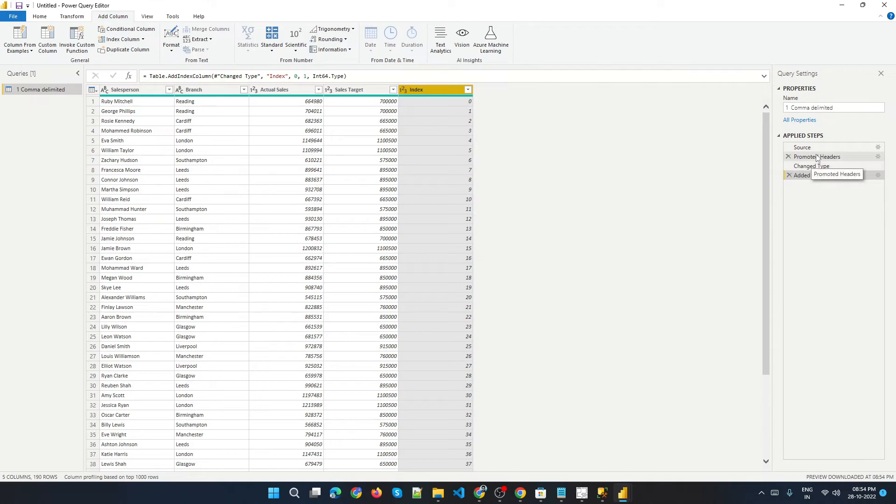
Step back through the Source, Promoted Headers and Changed Type applied steps to compare the data.
click(804, 148)
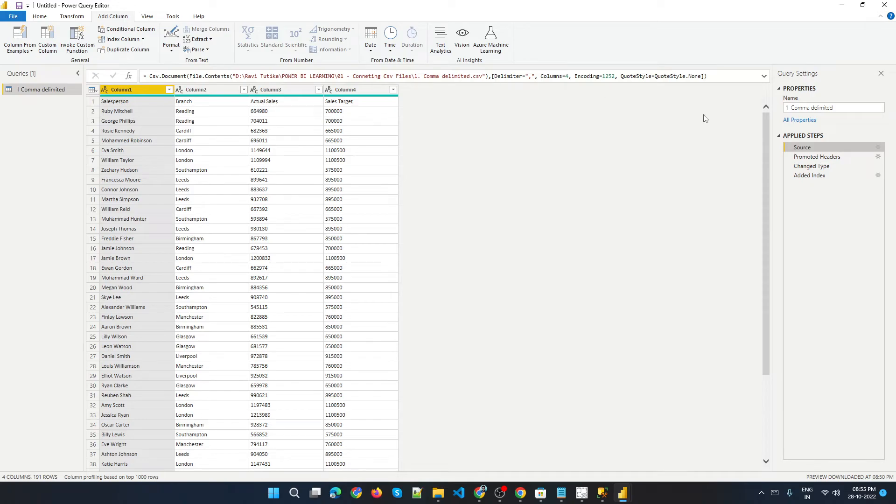
click(813, 157)
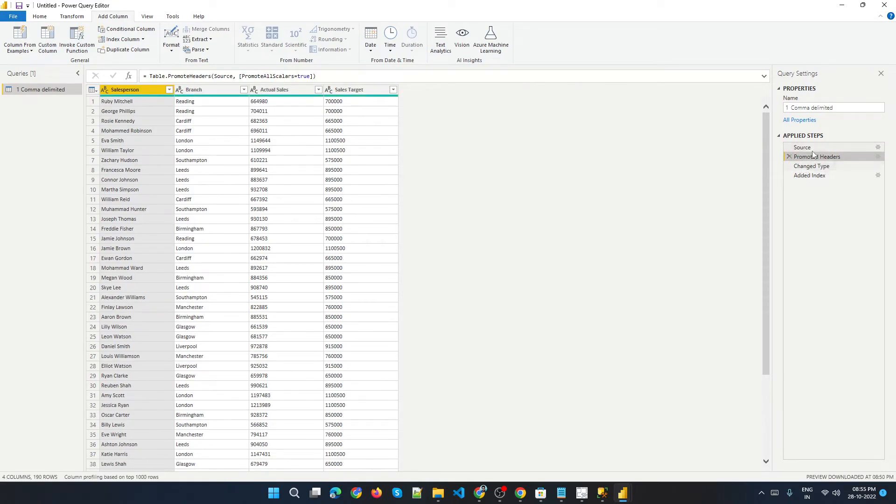
click(807, 147)
click(815, 157)
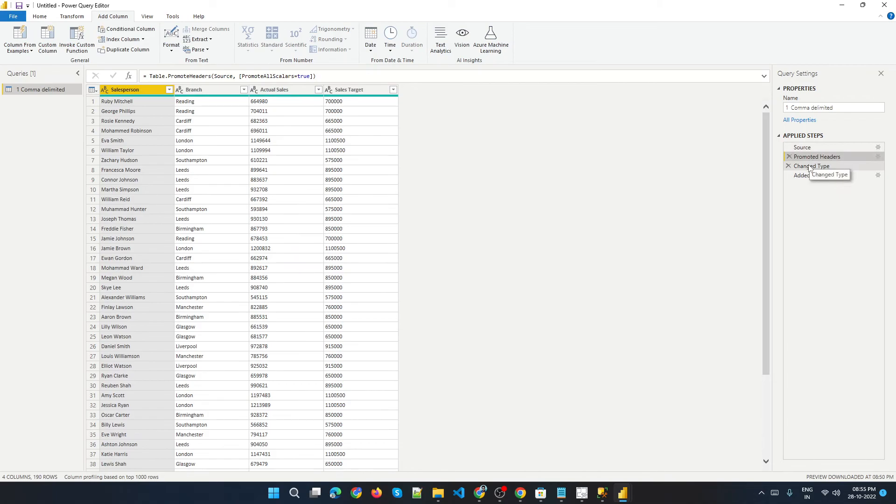
click(811, 167)
Open the Options dialog in the report window, view the current file's Data Load settings, and cancel.
mouse_move(624, 494)
click(584, 451)
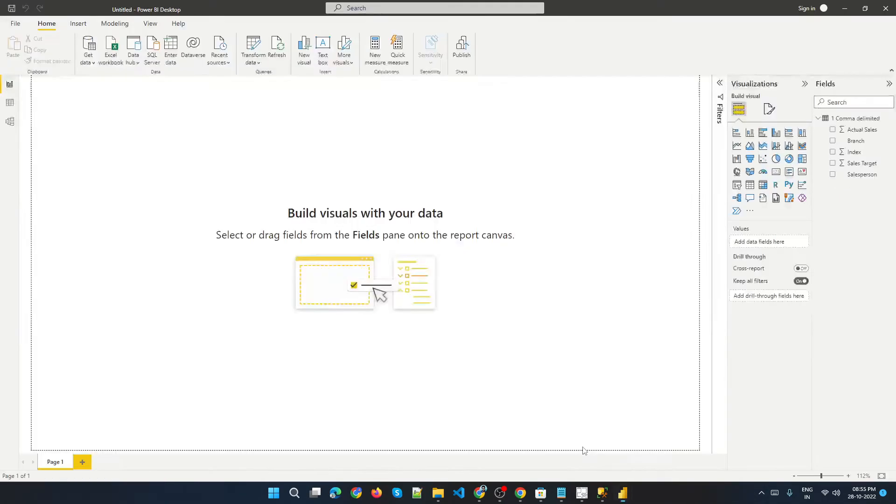
click(16, 24)
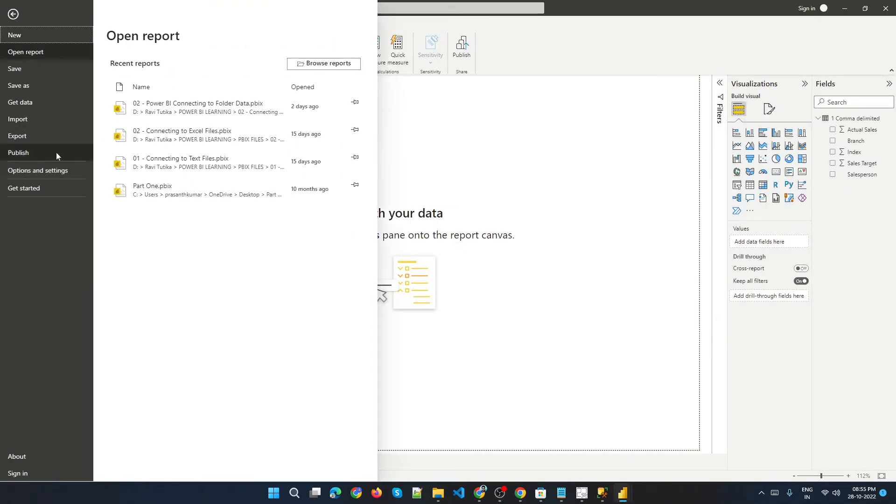
click(43, 173)
click(137, 67)
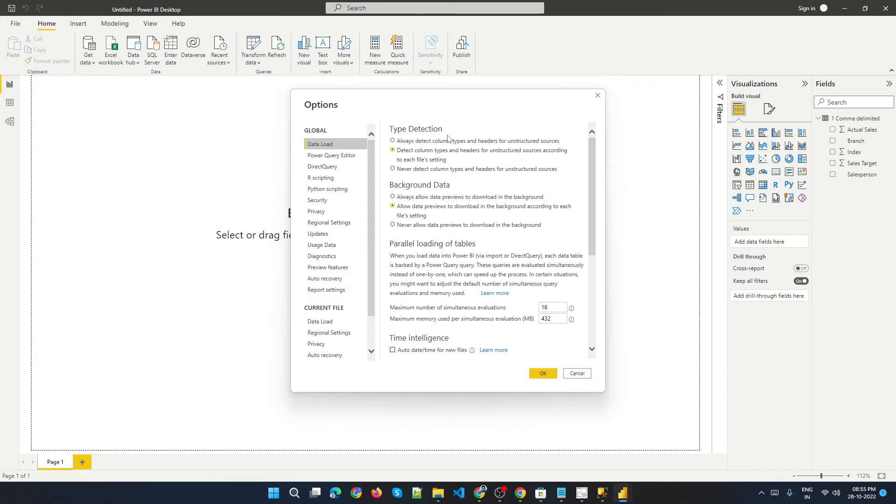
click(320, 322)
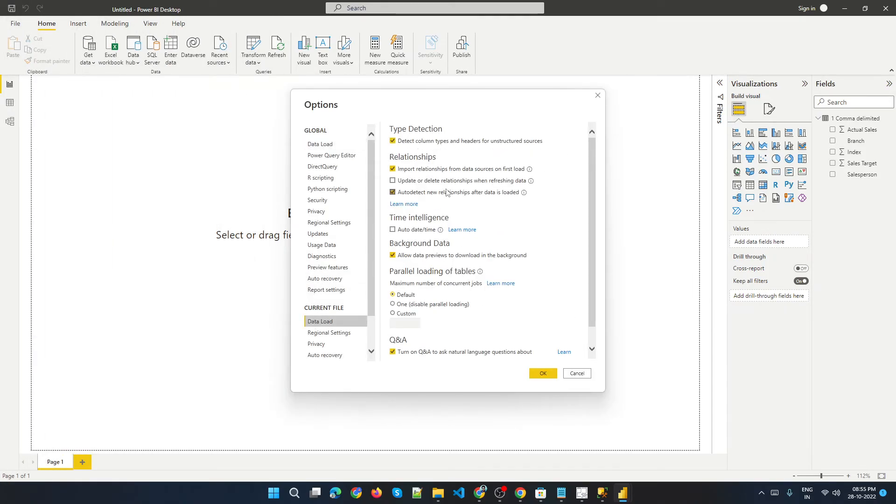
click(577, 374)
Return to Power Query Editor and close it without applying changes.
mouse_move(623, 493)
click(677, 444)
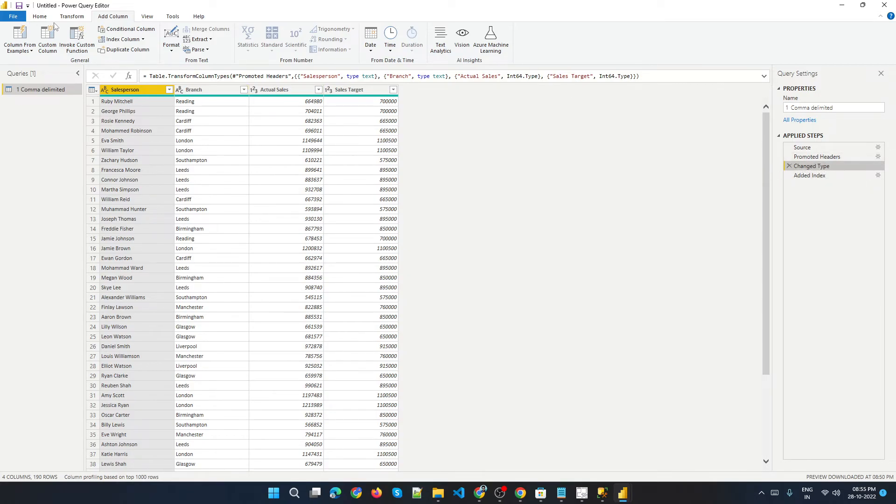
click(41, 17)
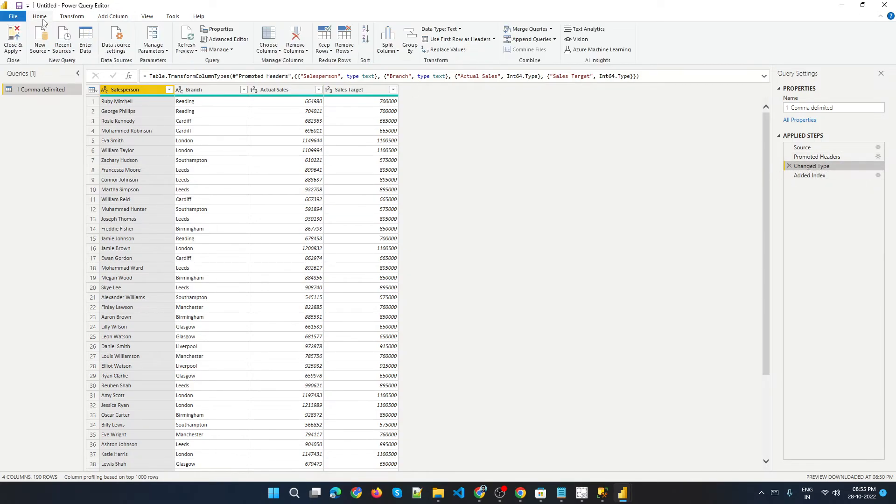
click(14, 52)
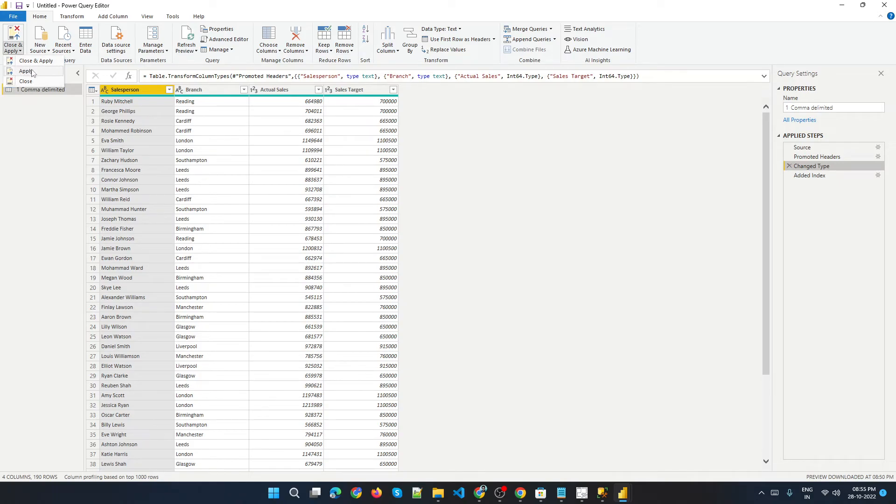
click(16, 83)
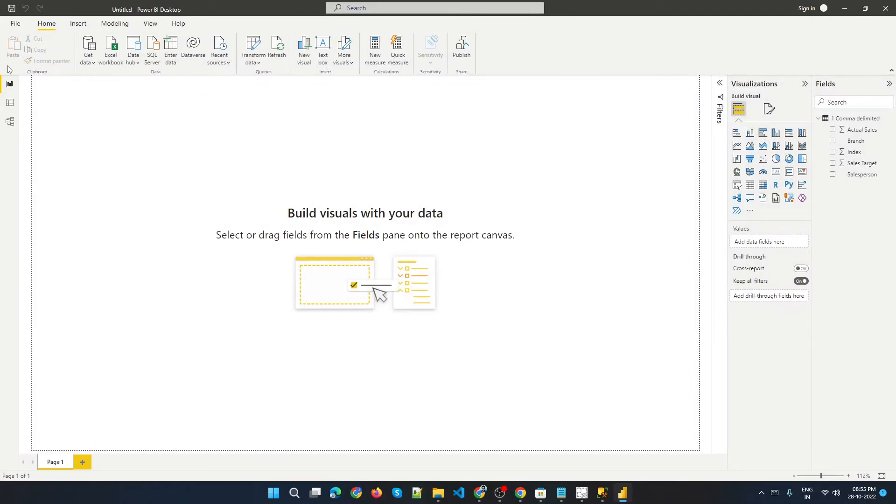
In the current file's Data Load options, turn off column type and header detection, relationship import and autodetection, and Q&A.
click(16, 23)
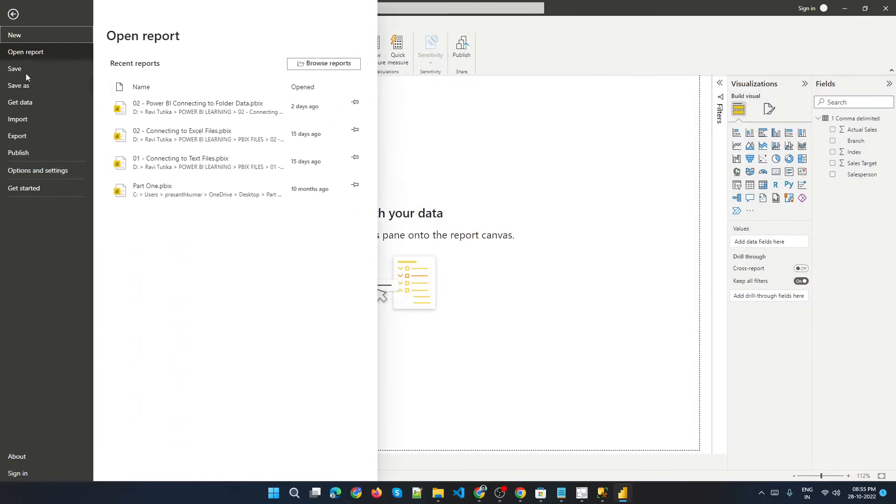
click(30, 171)
click(142, 65)
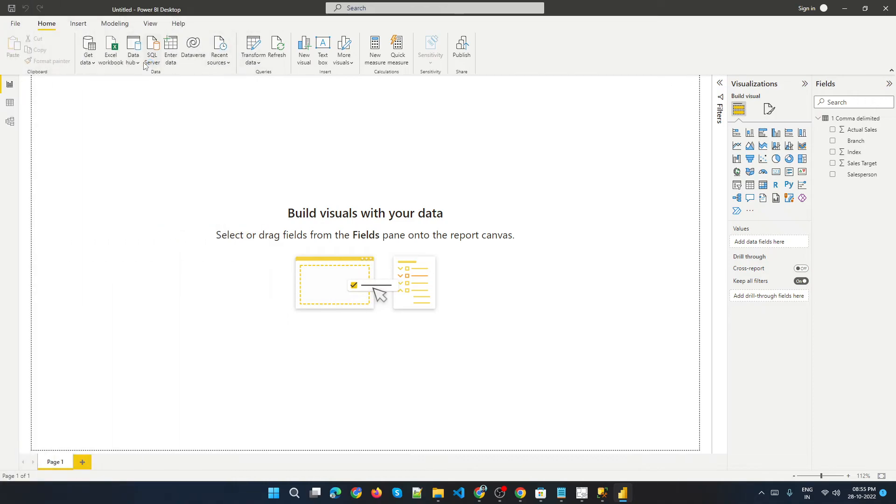
click(312, 322)
click(425, 142)
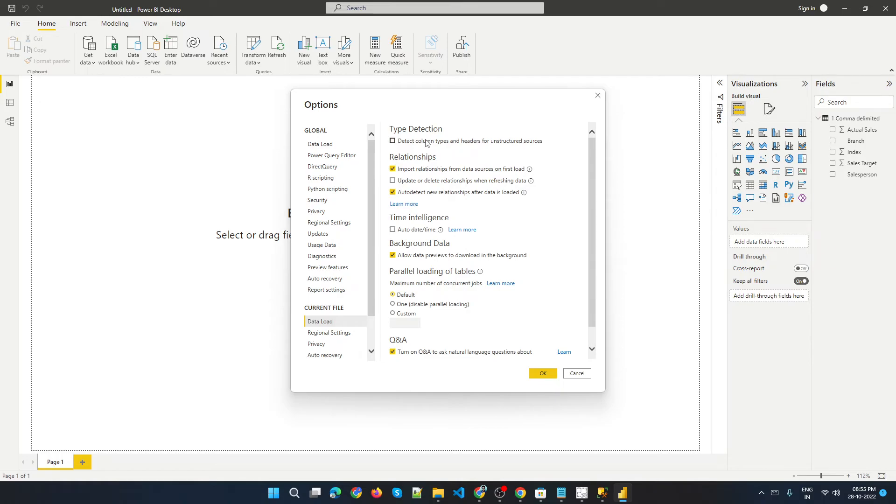
click(423, 173)
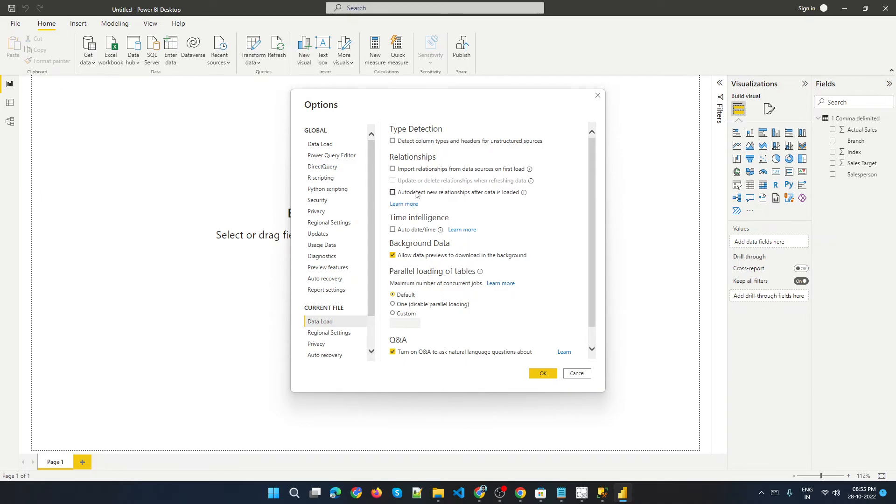
click(392, 352)
click(540, 376)
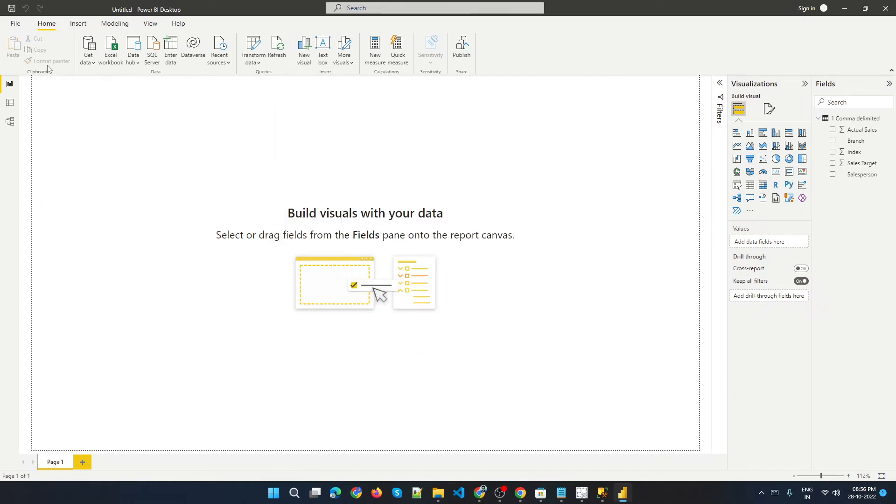
Import 1. Comma delimited.csv as a Text/CSV source and open it in Power Query with Transform Data.
click(92, 63)
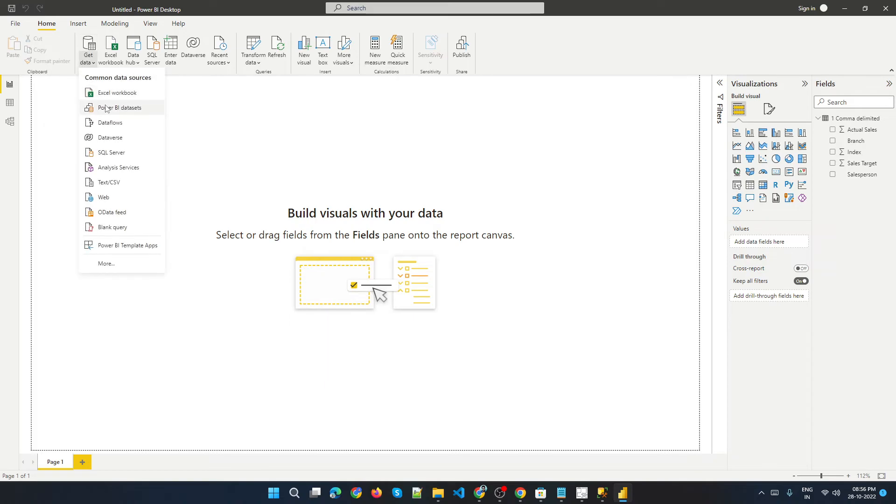
click(109, 182)
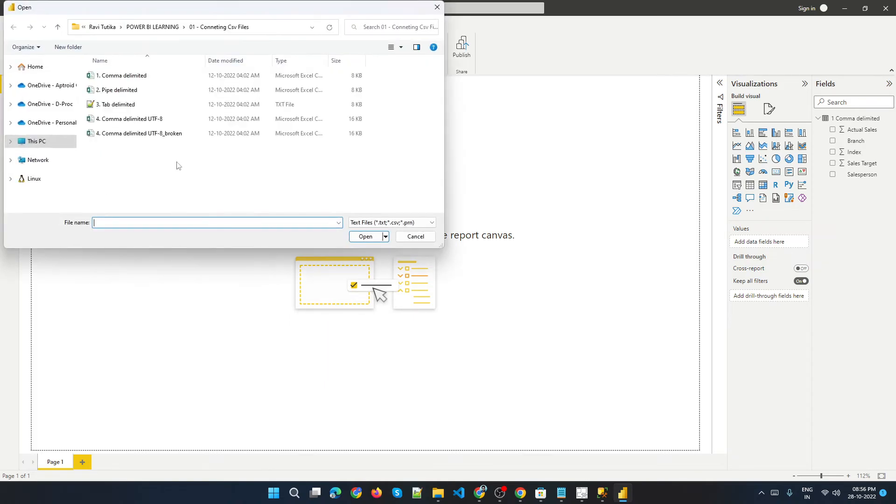
double_click(121, 77)
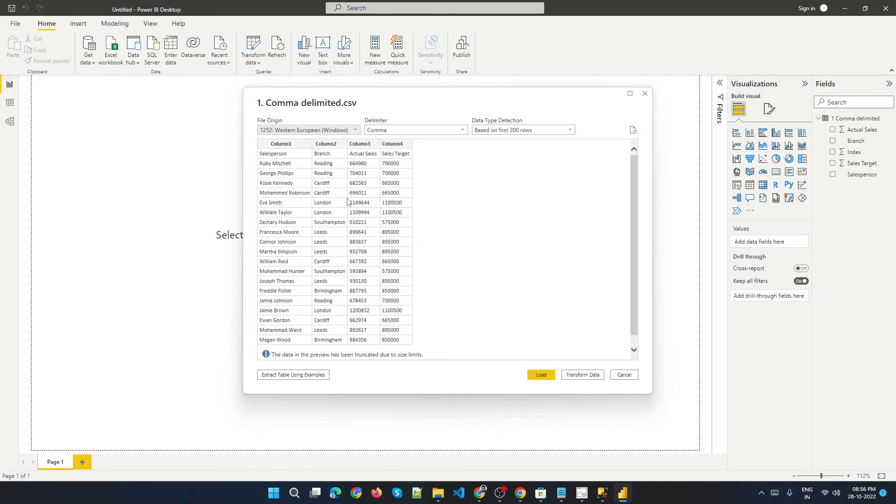
drag(330, 98, 339, 57)
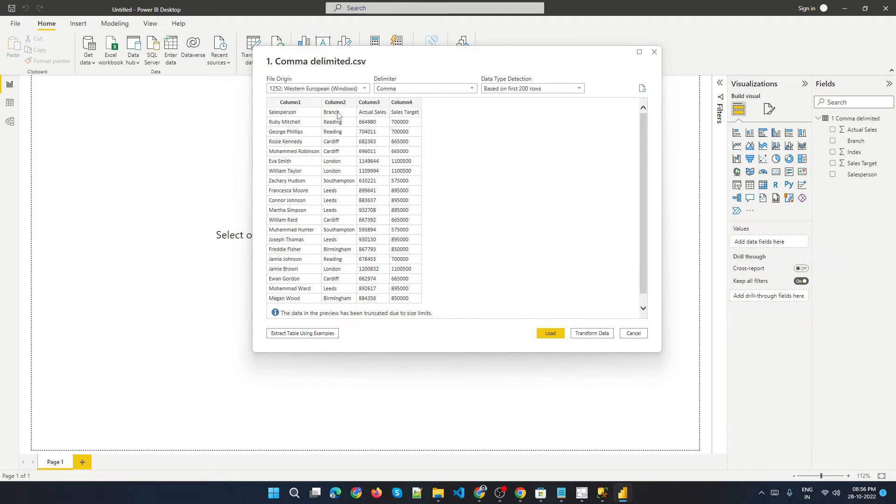
click(579, 334)
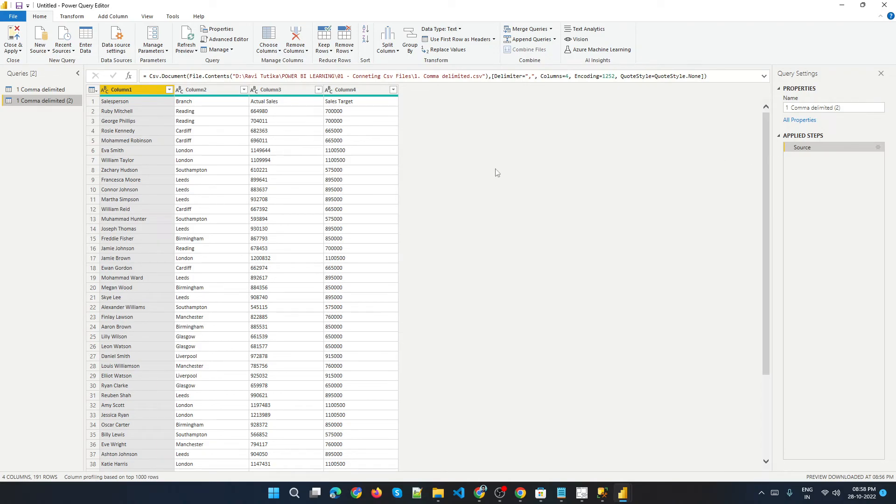
Inspect the first-row cells of the new query's columns.
click(139, 105)
click(192, 109)
click(276, 102)
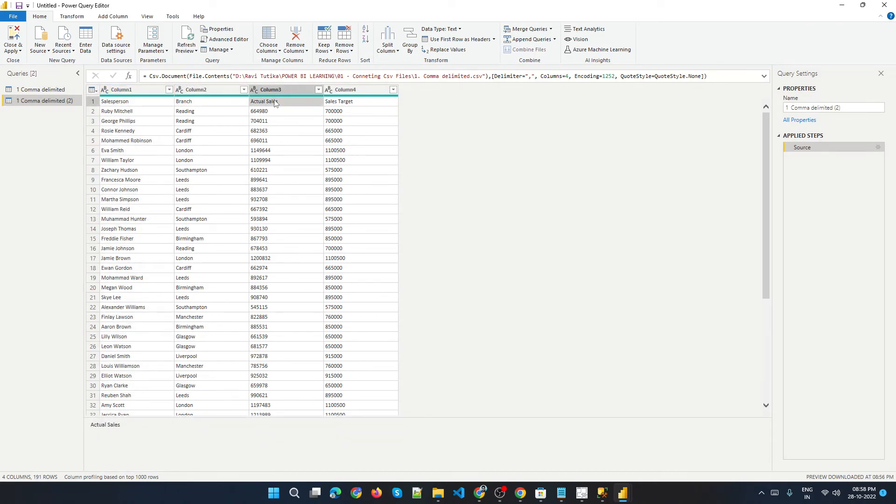
Promote the first row of the new query to column headers.
click(351, 104)
click(131, 106)
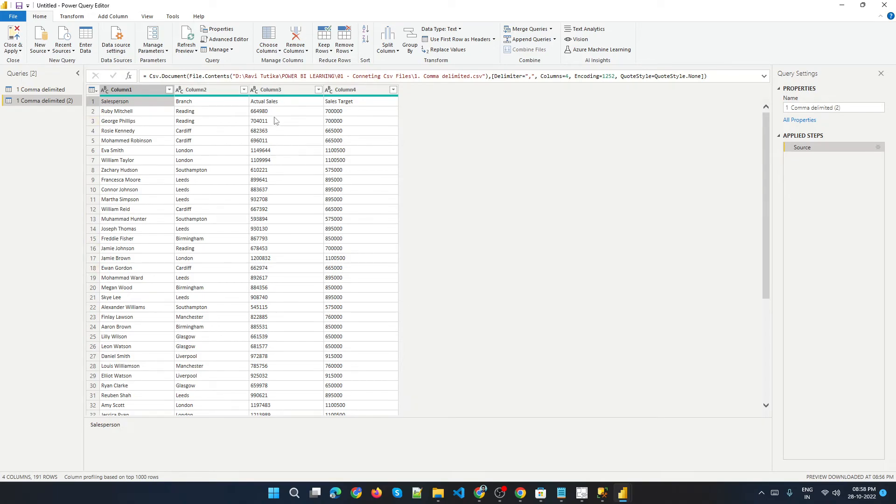
click(294, 105)
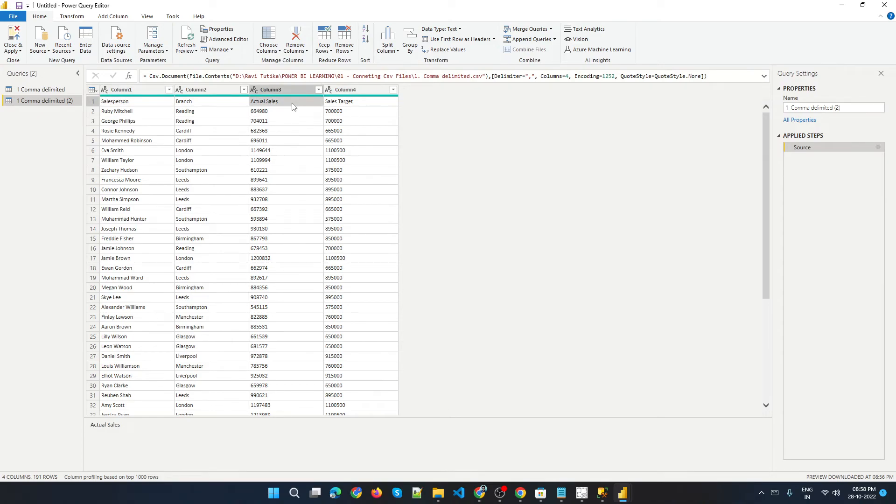
click(172, 133)
click(132, 105)
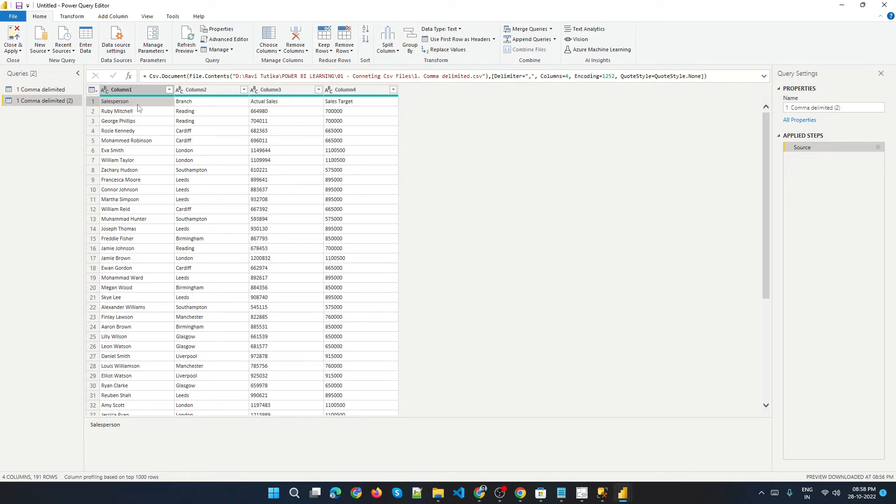
click(143, 89)
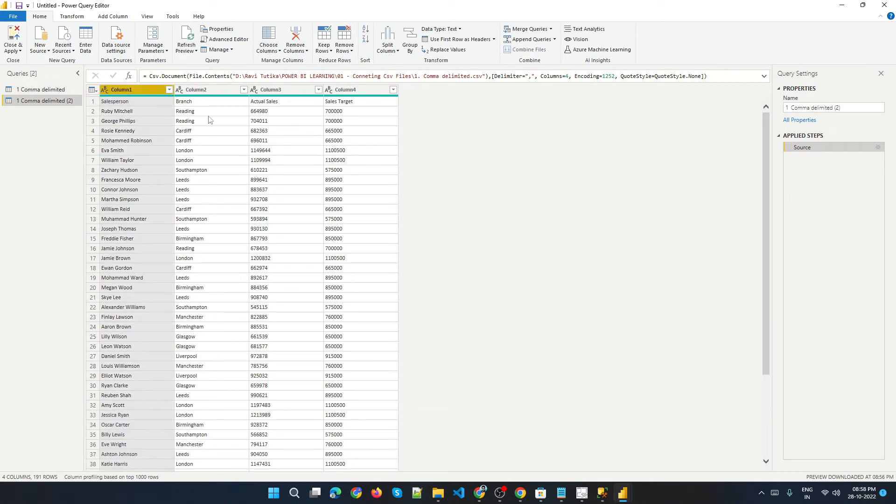
click(461, 39)
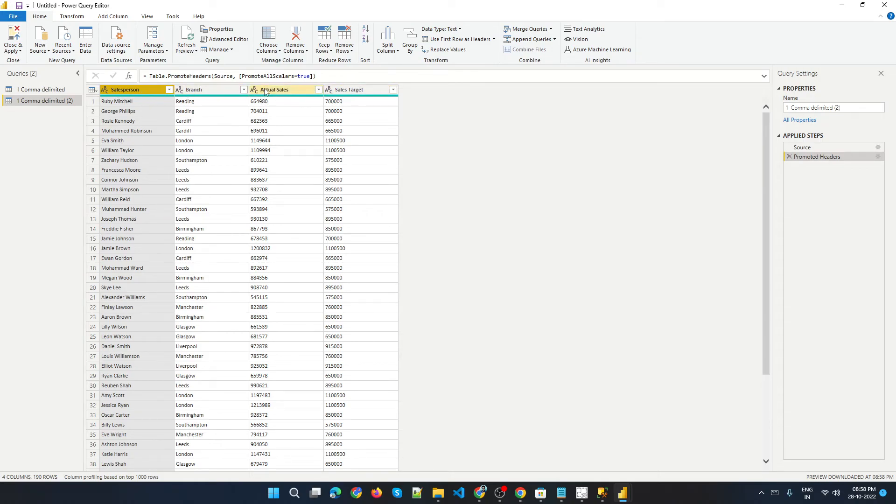
Set the Actual Sales and Sales Target columns to the Whole Number data type.
click(104, 91)
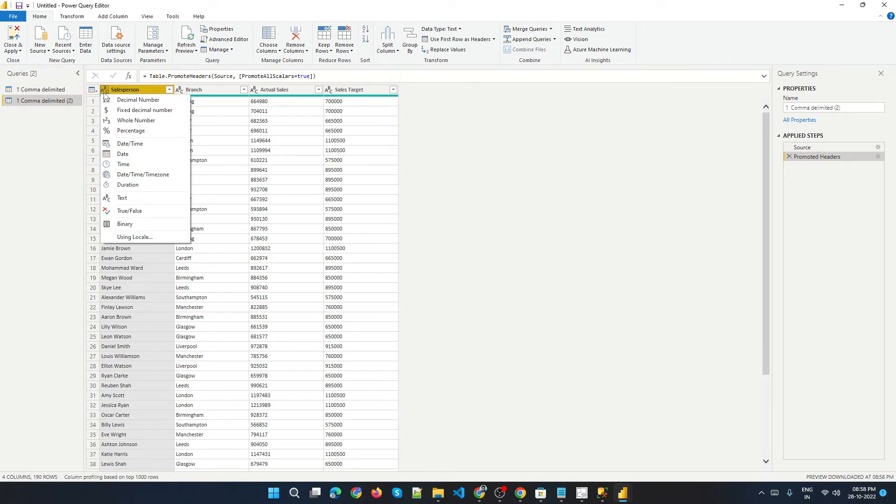
click(180, 91)
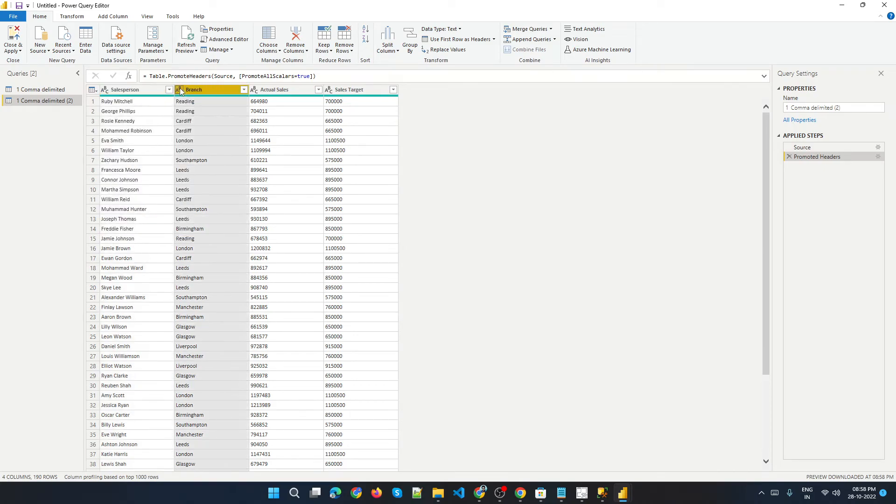
click(254, 92)
click(256, 92)
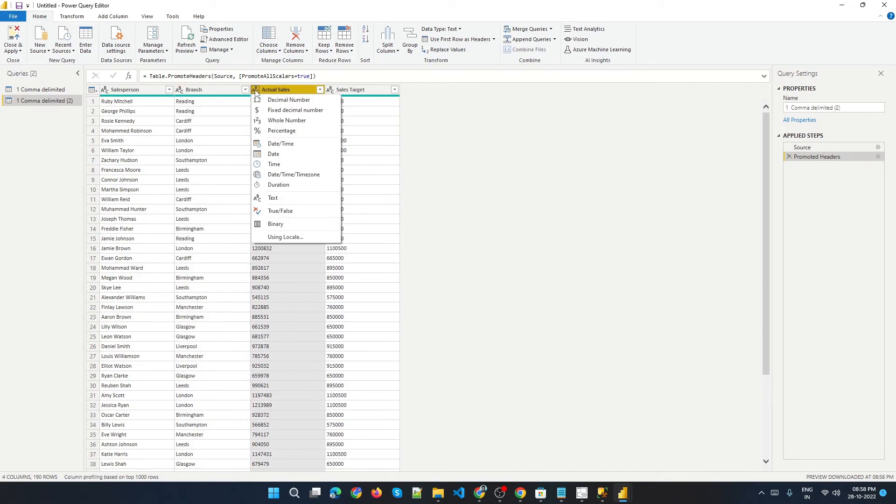
click(285, 121)
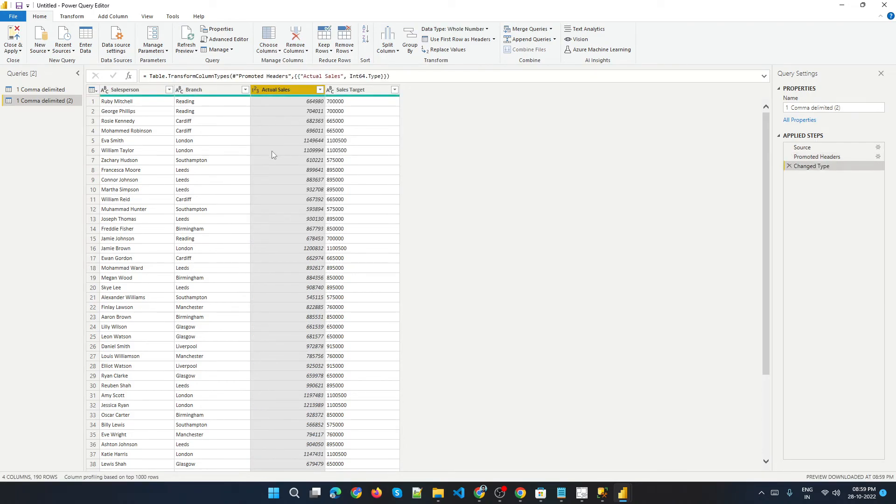
click(330, 90)
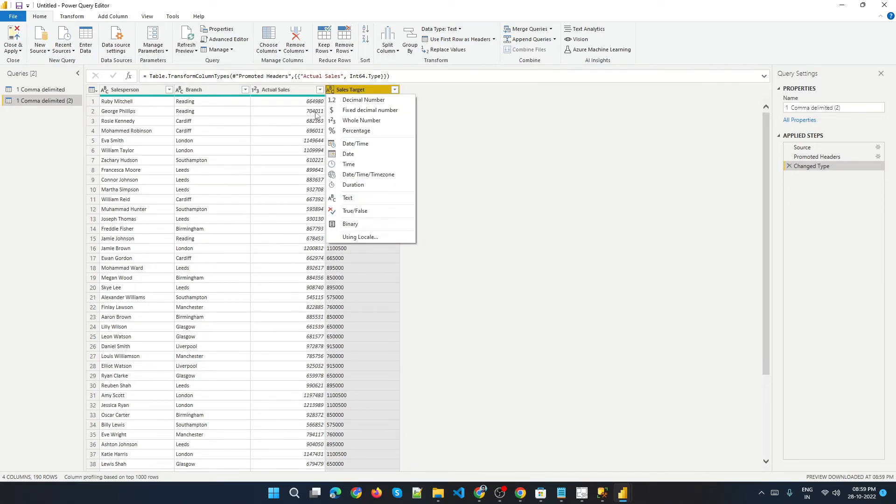
click(362, 120)
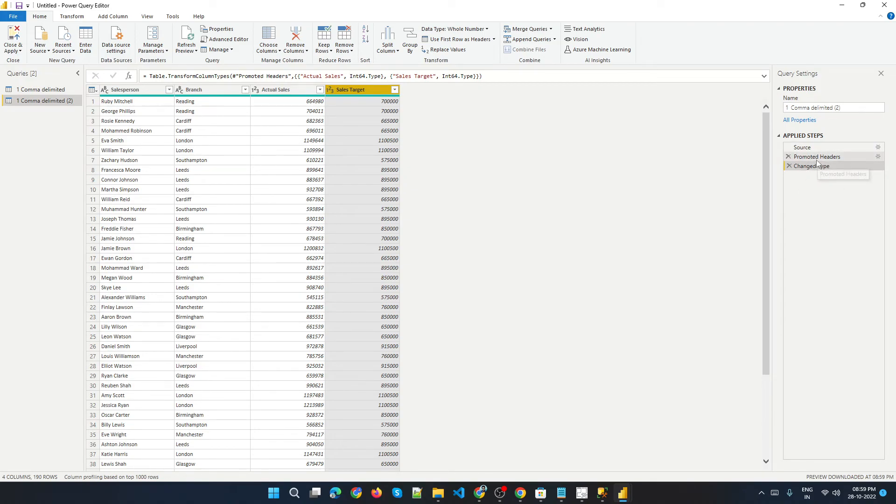
Add an index column starting from 0 to the query.
click(81, 17)
click(113, 16)
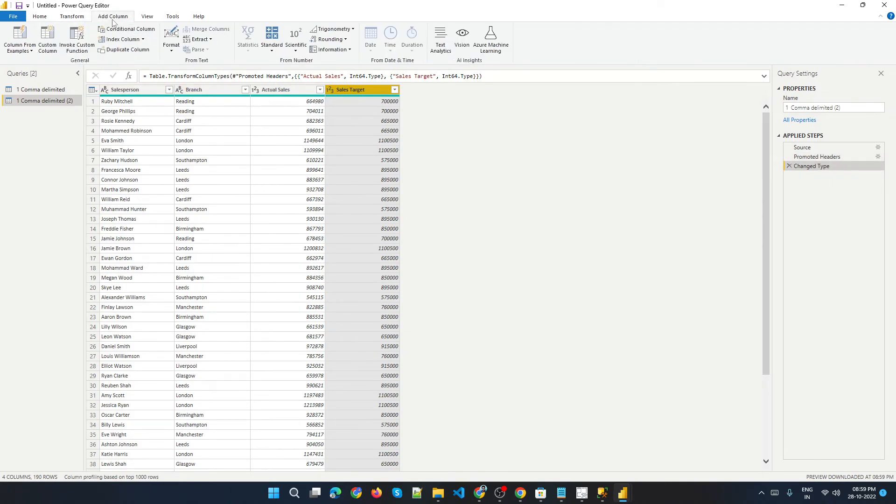
click(123, 42)
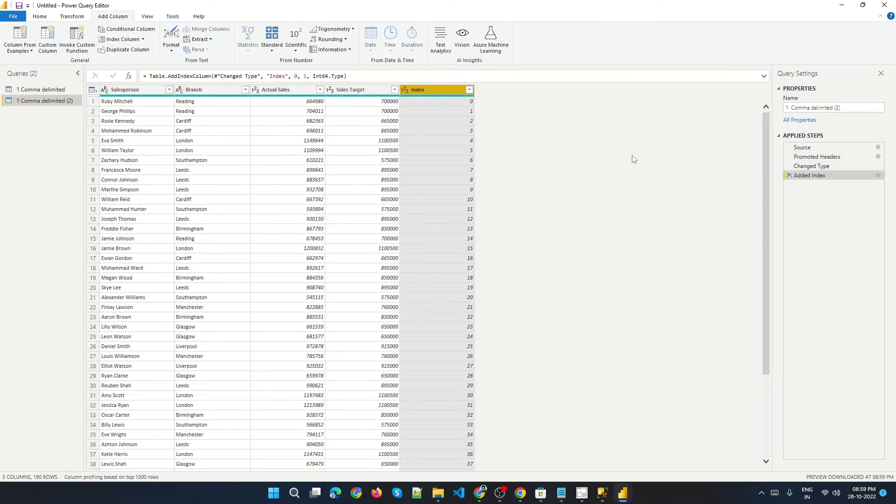
Close and apply the Power Query changes and select the two tables in the Fields pane.
click(39, 16)
click(13, 35)
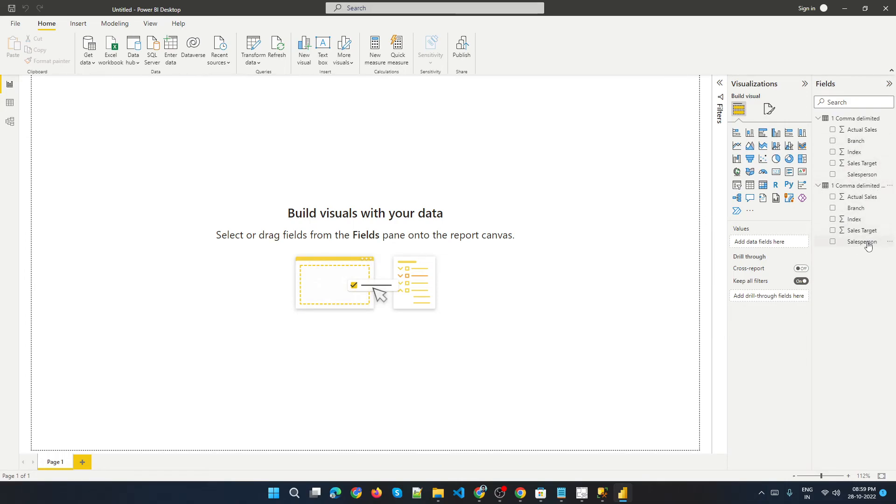
click(863, 122)
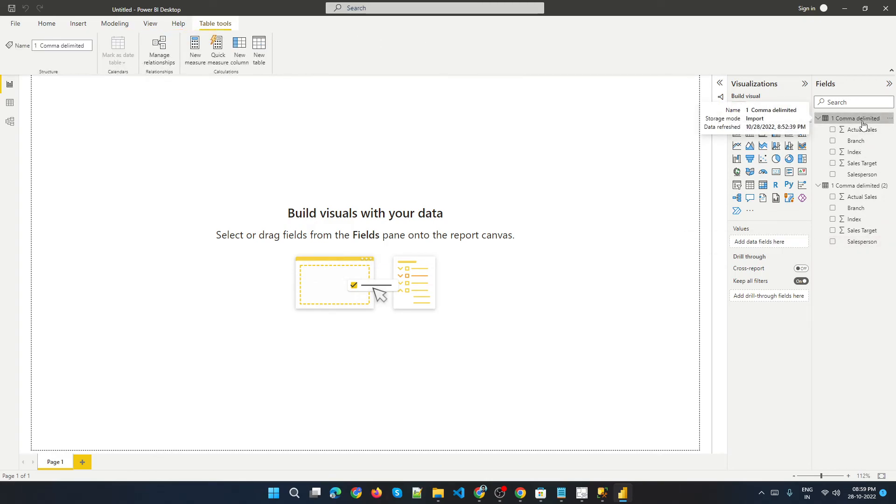
click(848, 189)
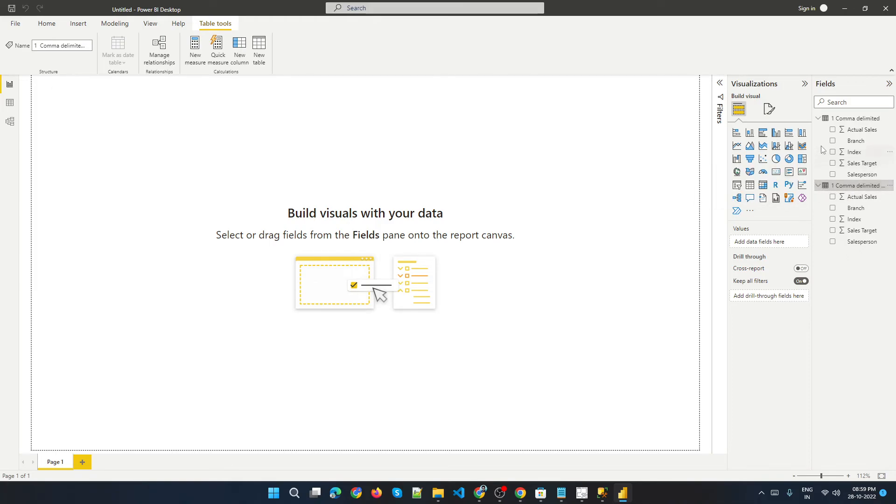
Review the current file's Data Load options and cancel the Options dialog.
click(15, 24)
click(29, 171)
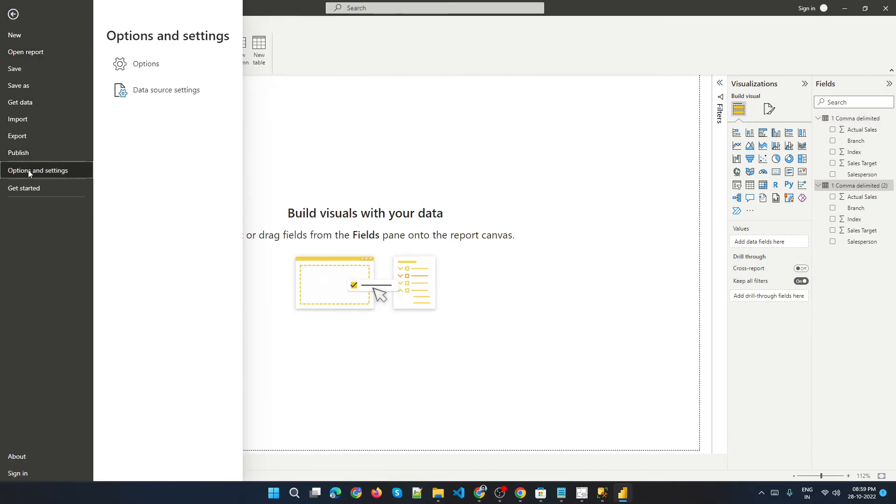
click(155, 71)
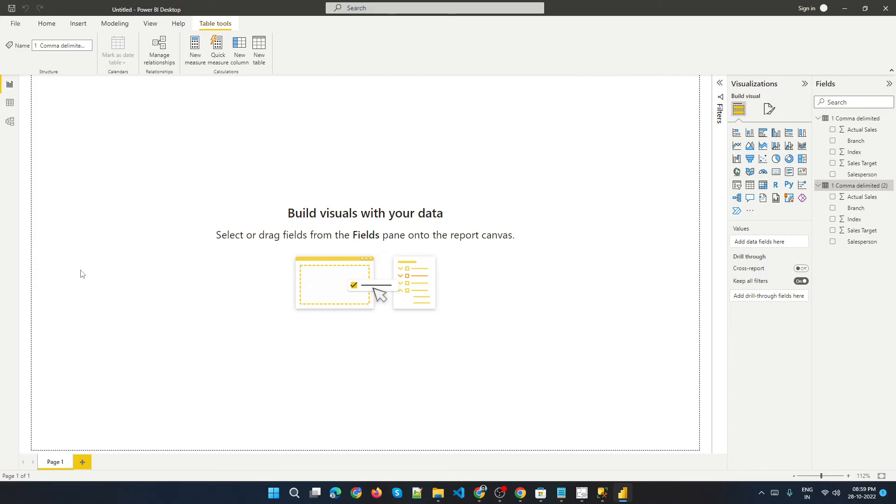
click(318, 322)
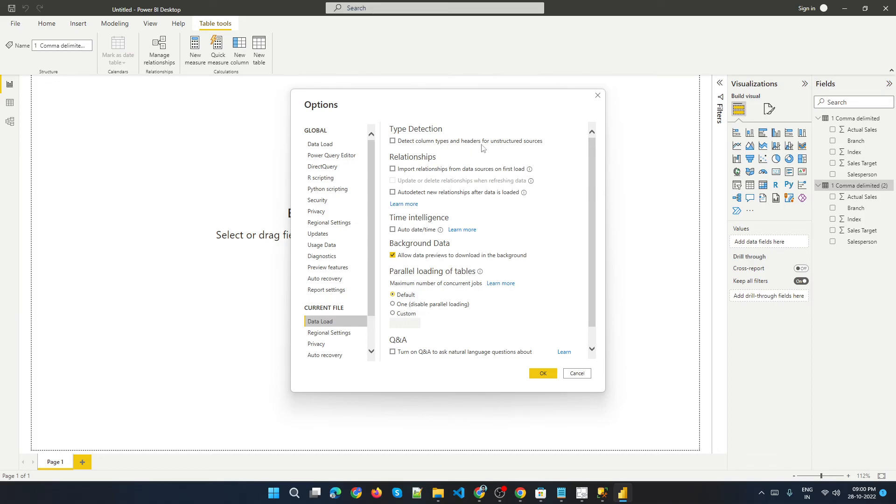
drag(450, 114, 381, 73)
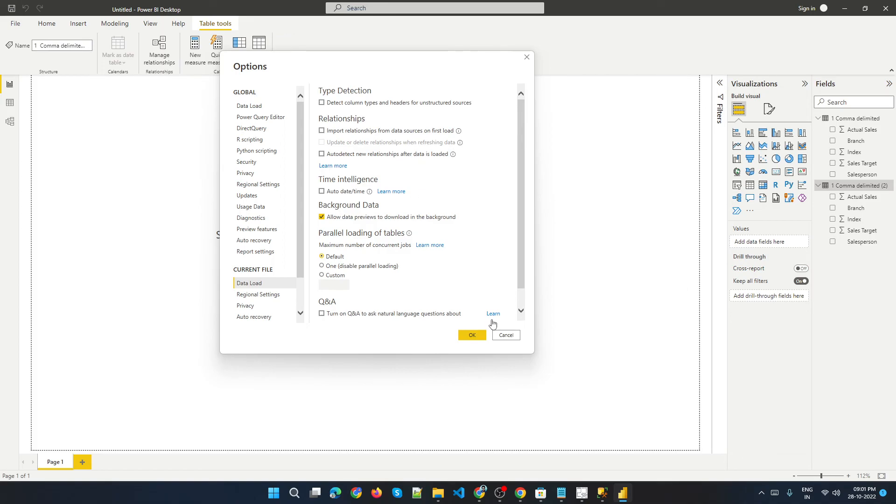
click(506, 336)
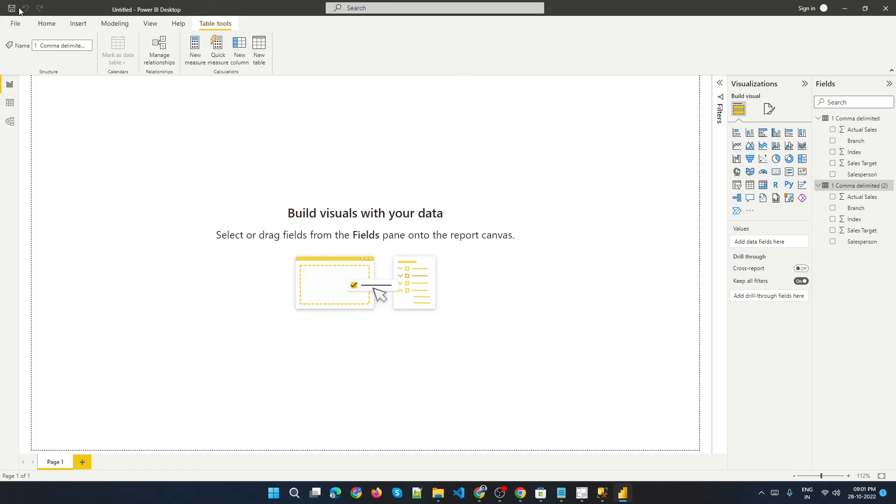
Switch to Notepad and highlight the Power BI Installation and SSMS notes.
click(562, 494)
drag(195, 153, 59, 162)
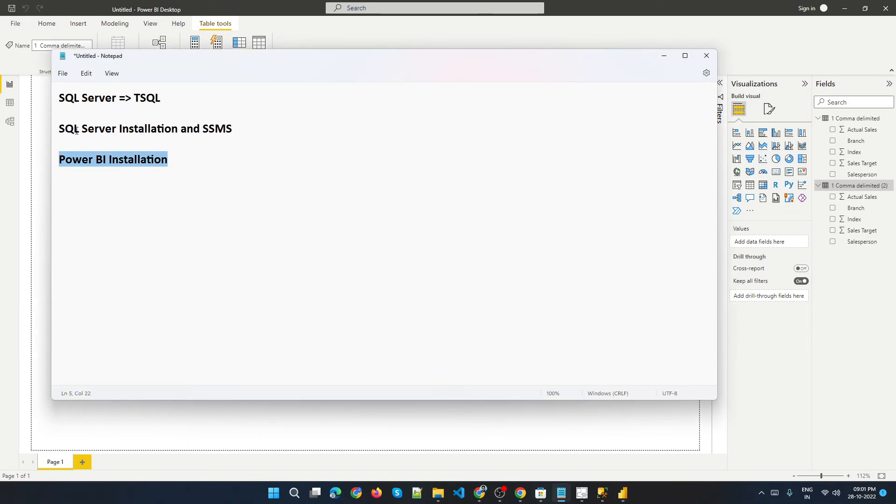
drag(60, 127, 246, 132)
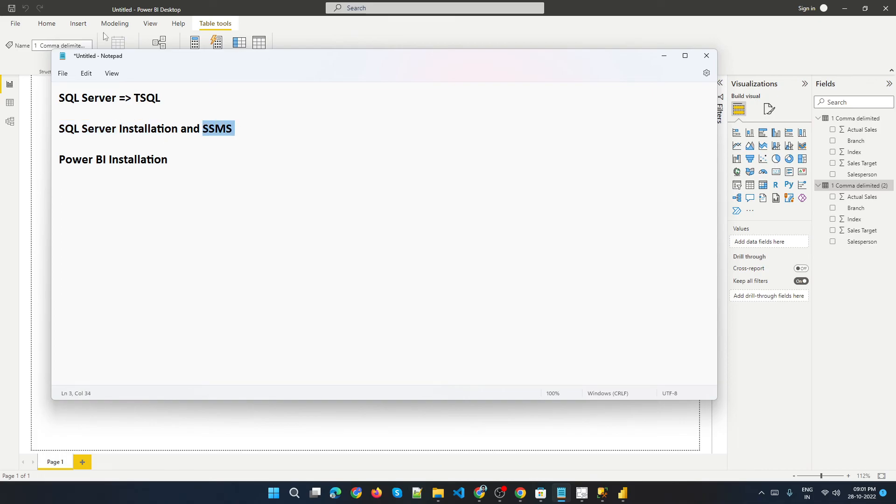
Compare the global and current-file Data Load options, then cancel the Options dialog.
click(8, 35)
click(15, 23)
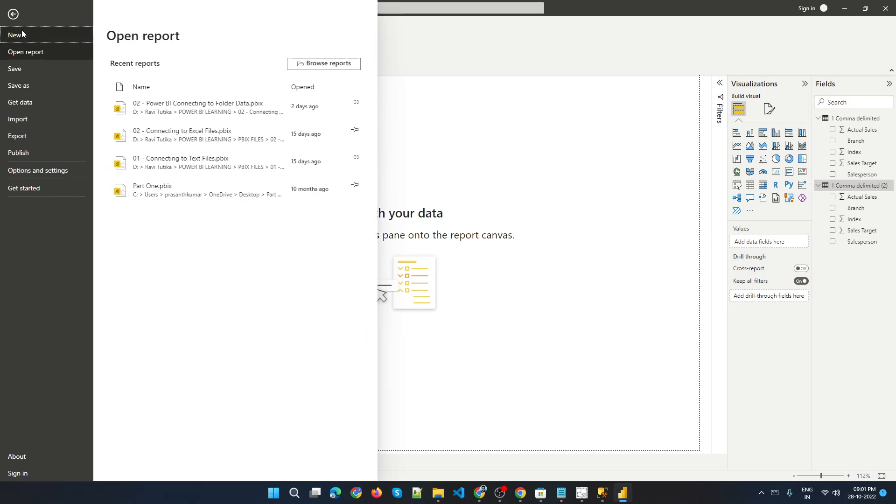
click(62, 171)
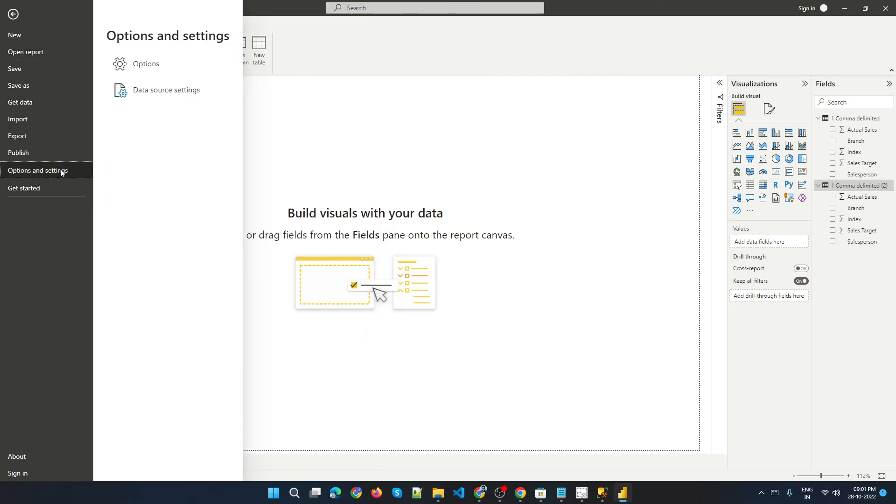
click(150, 63)
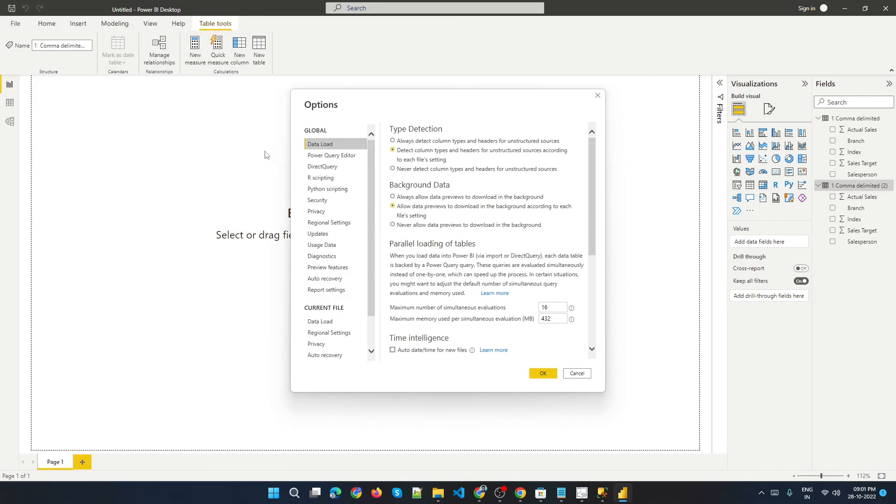
click(310, 321)
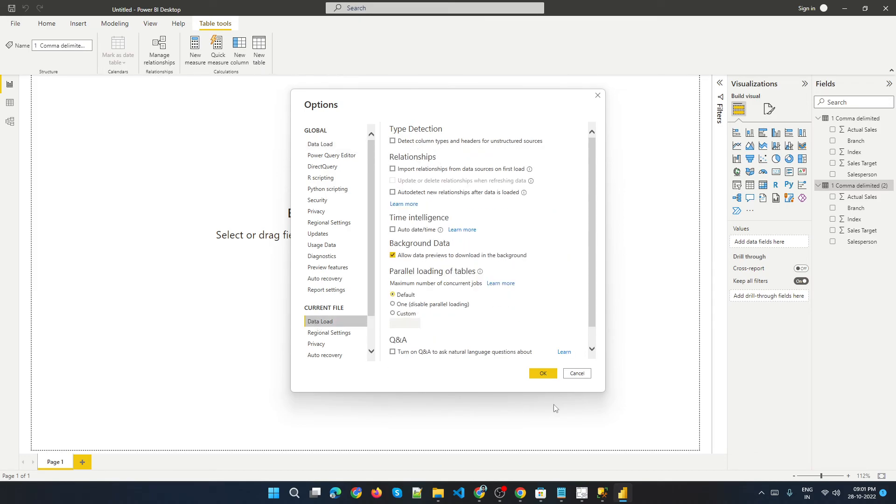
click(578, 374)
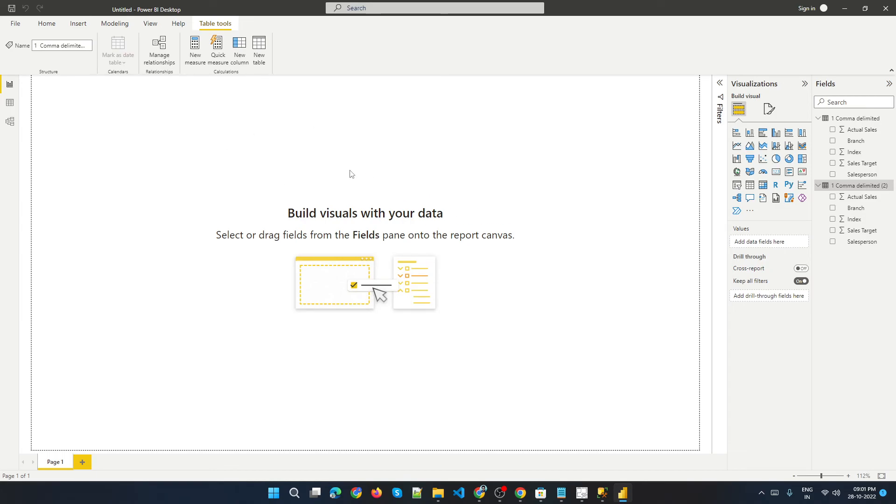
click(45, 28)
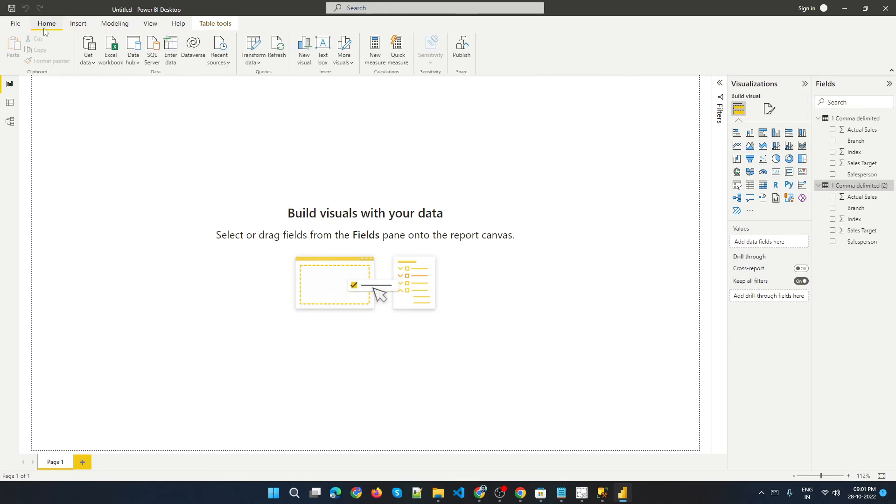
click(93, 64)
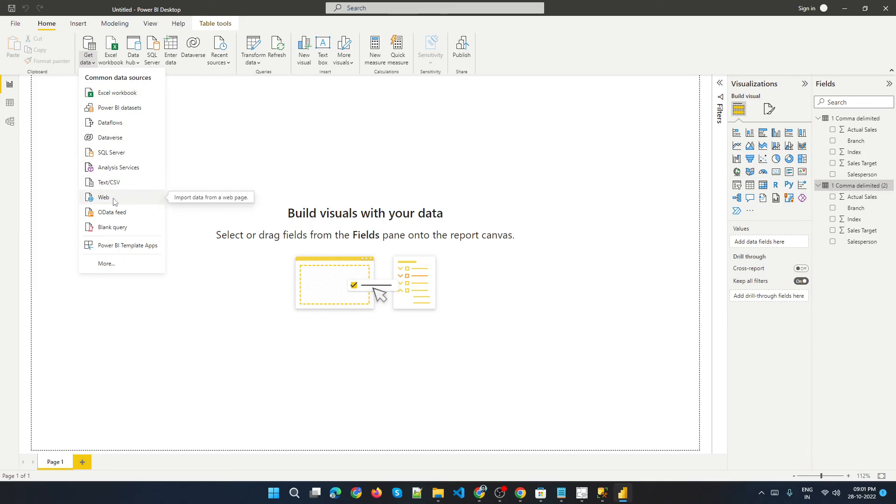
click(108, 265)
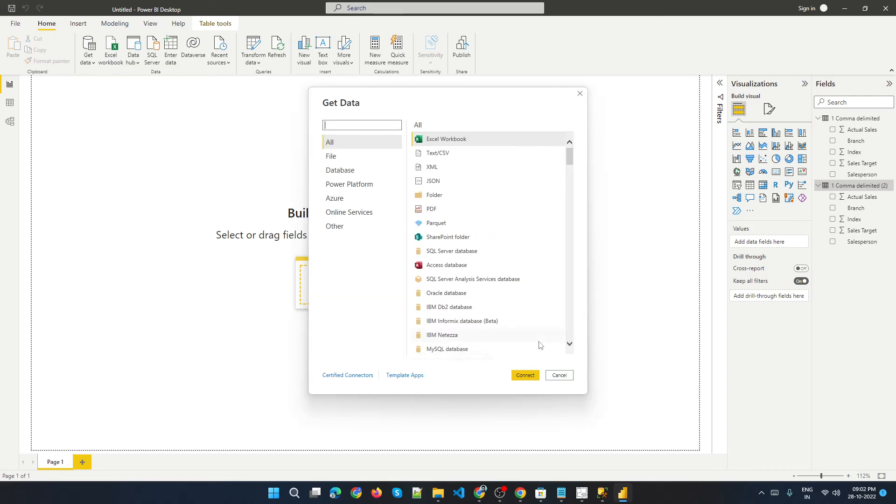
click(560, 375)
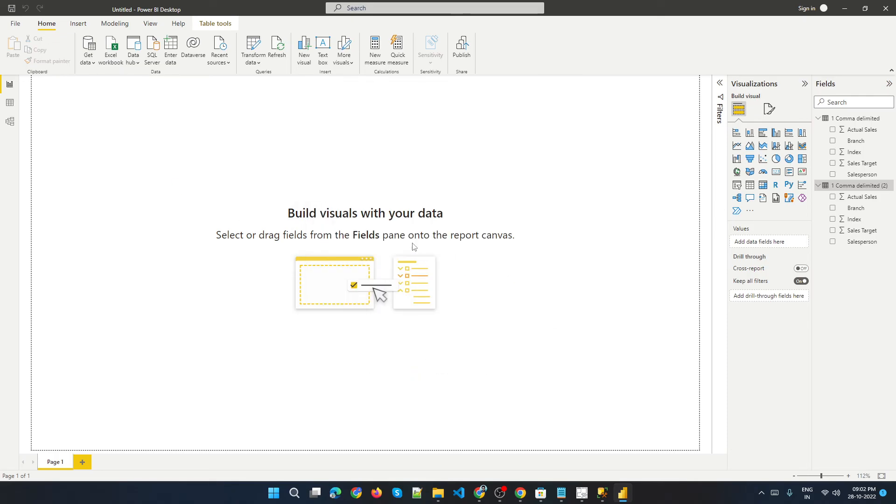
Open Power Query Editor with Transform Data and browse through its ribbon tabs.
click(252, 48)
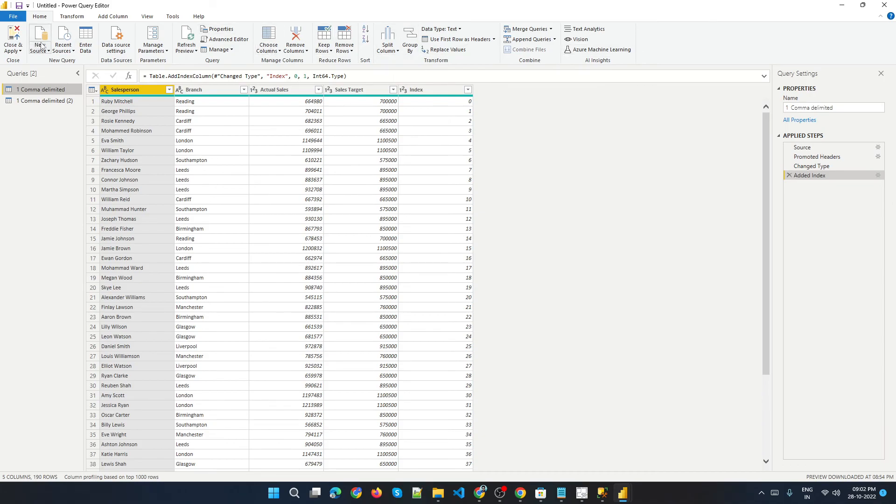
click(72, 16)
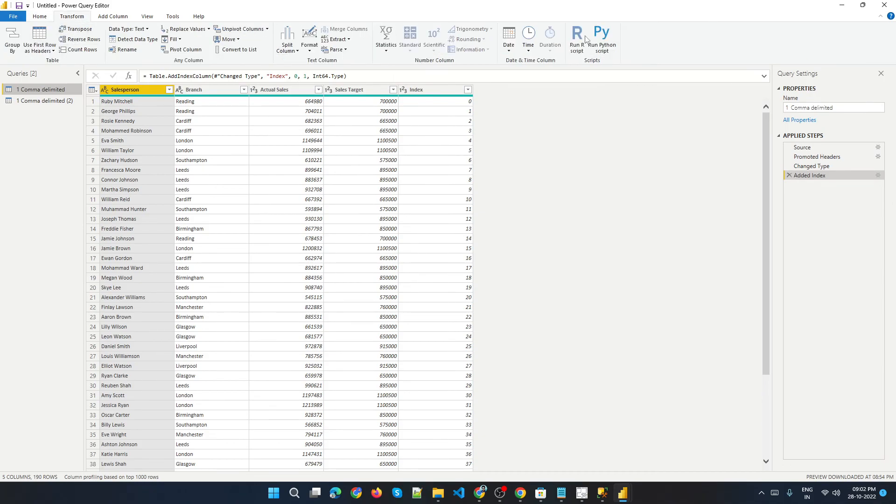
click(122, 19)
click(146, 18)
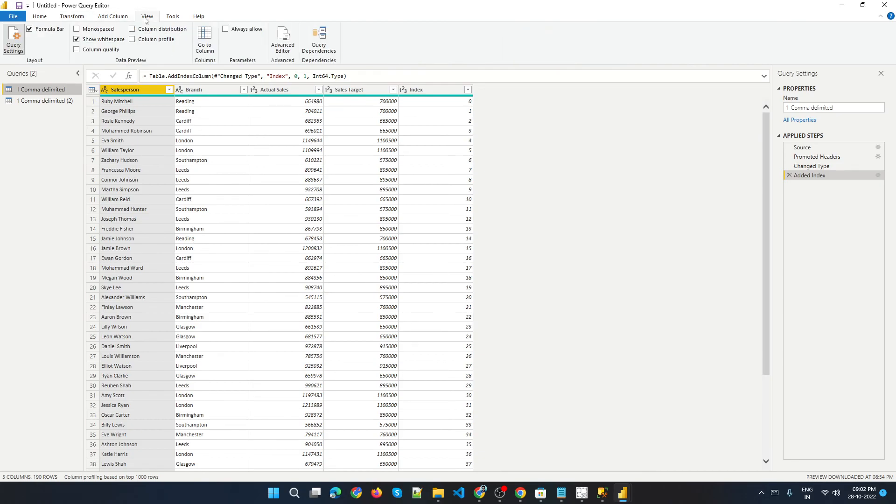
click(178, 19)
click(201, 18)
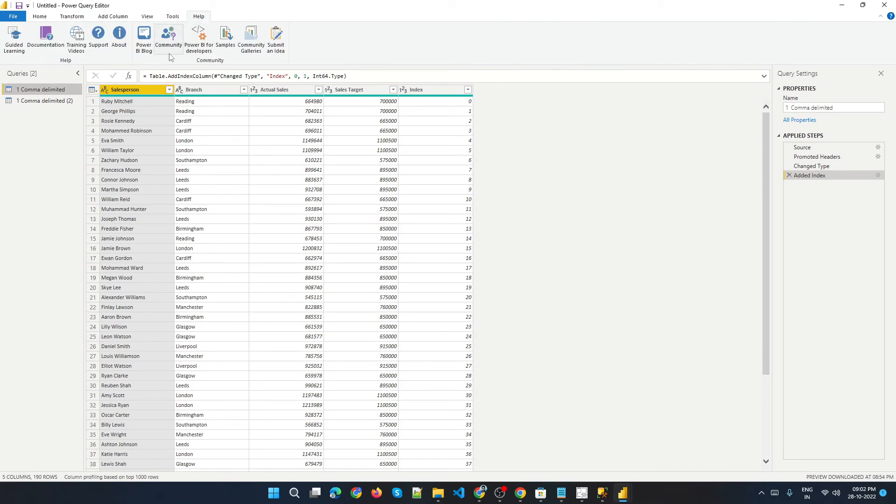
click(45, 16)
Close and apply from Power Query Editor, then switch to the Google Meet window in Chrome.
click(881, 4)
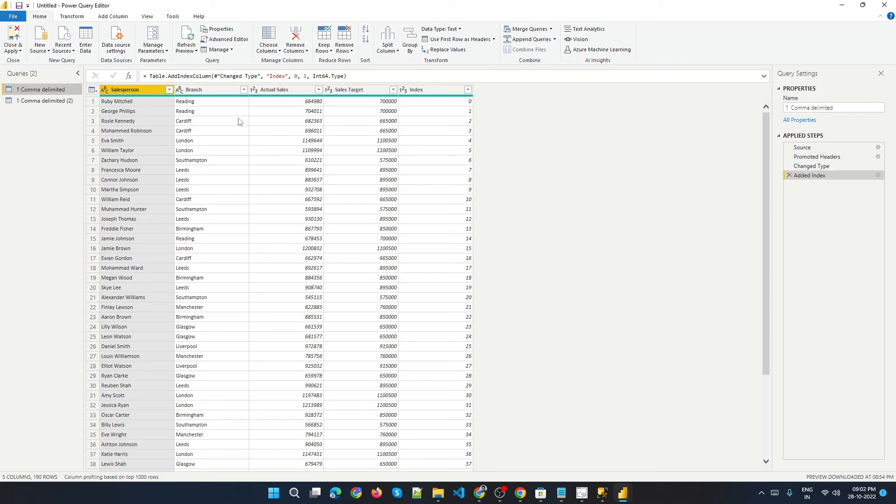
click(14, 35)
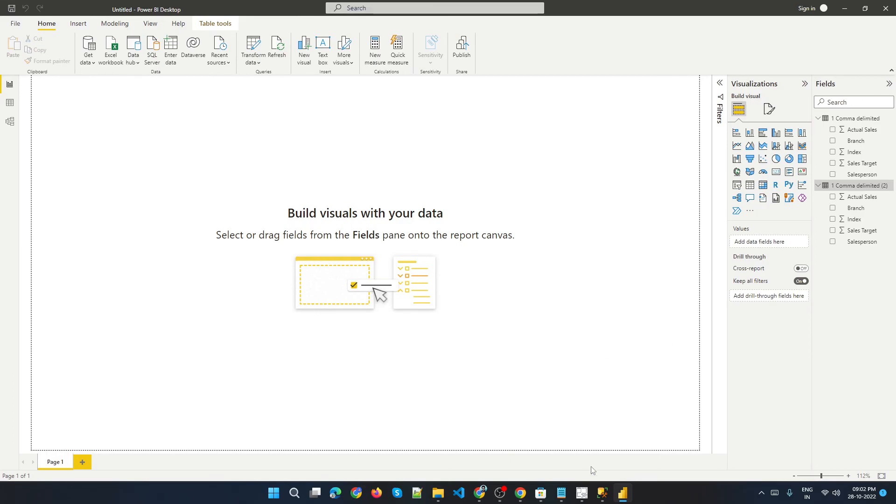
click(480, 494)
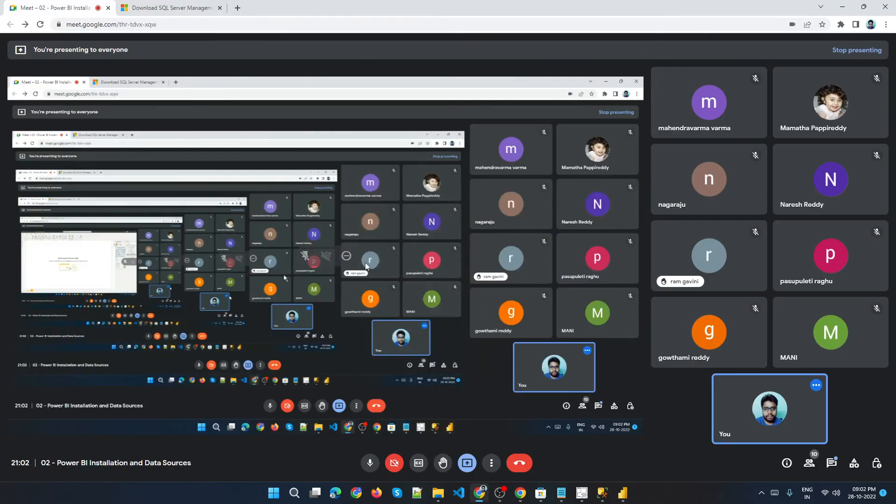